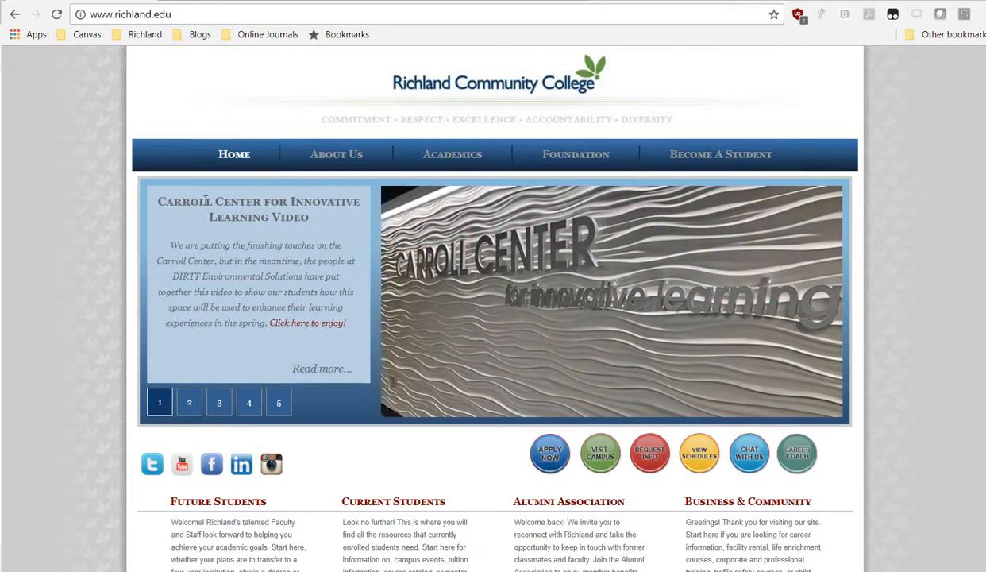
# - Open Canvas from the Richland Community College homepage and log in with the saved NetID and password
pyautogui.scroll(-5, 82, 281)
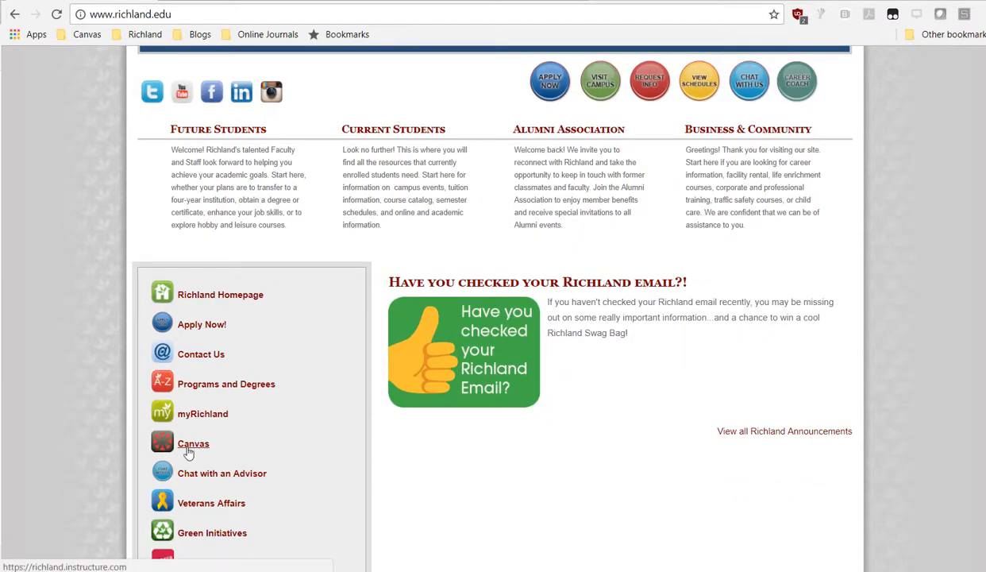
pyautogui.click(188, 450)
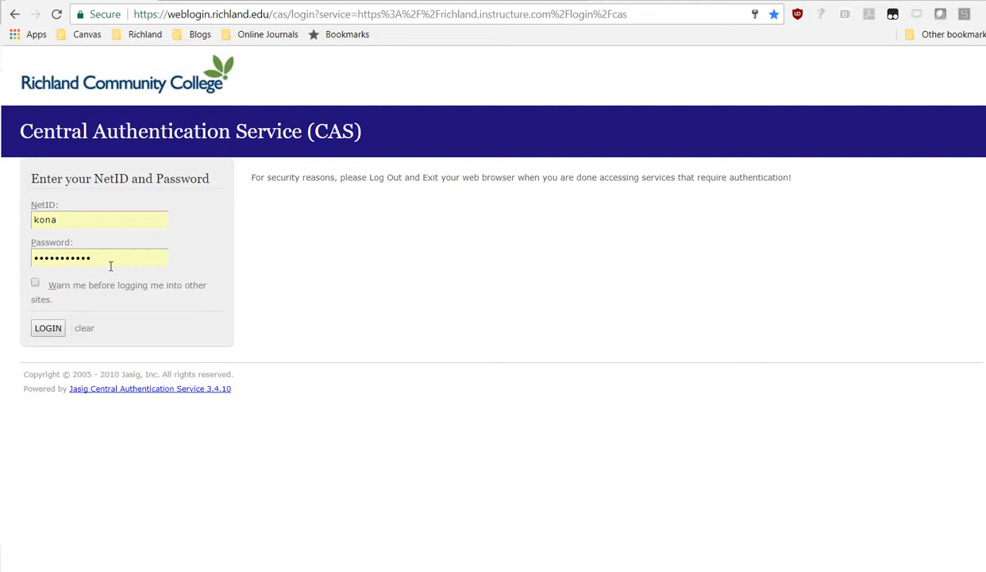
pyautogui.click(50, 329)
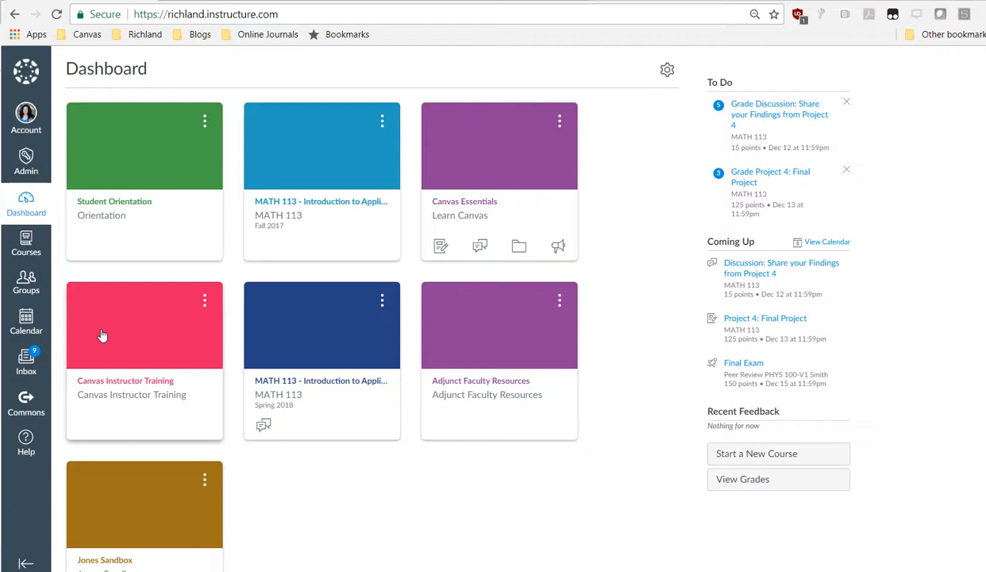
# - Look over the dashboard's course cards and open the Jones Sandbox course
pyautogui.scroll(-2, 127, 349)
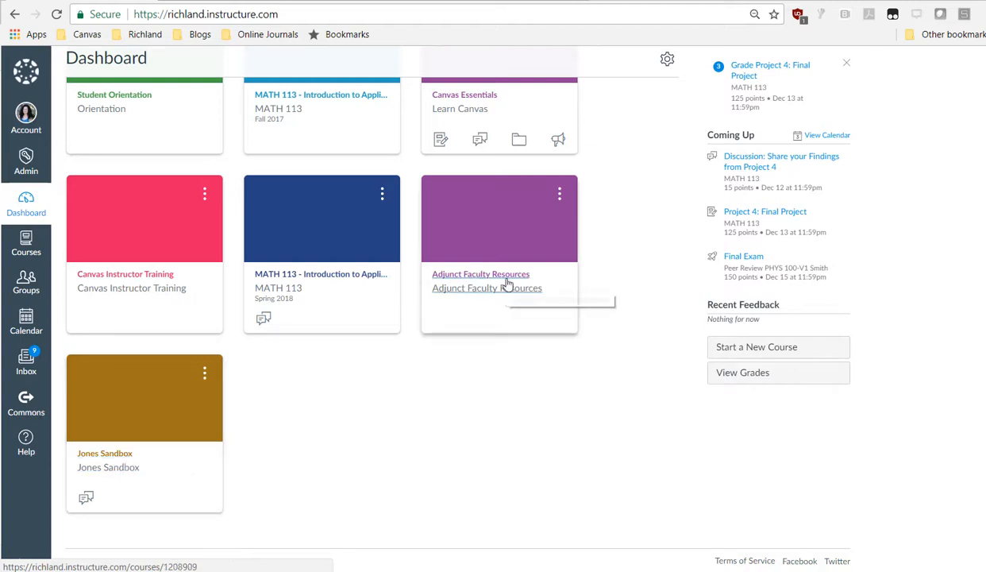
pyautogui.scroll(1, 468, 401)
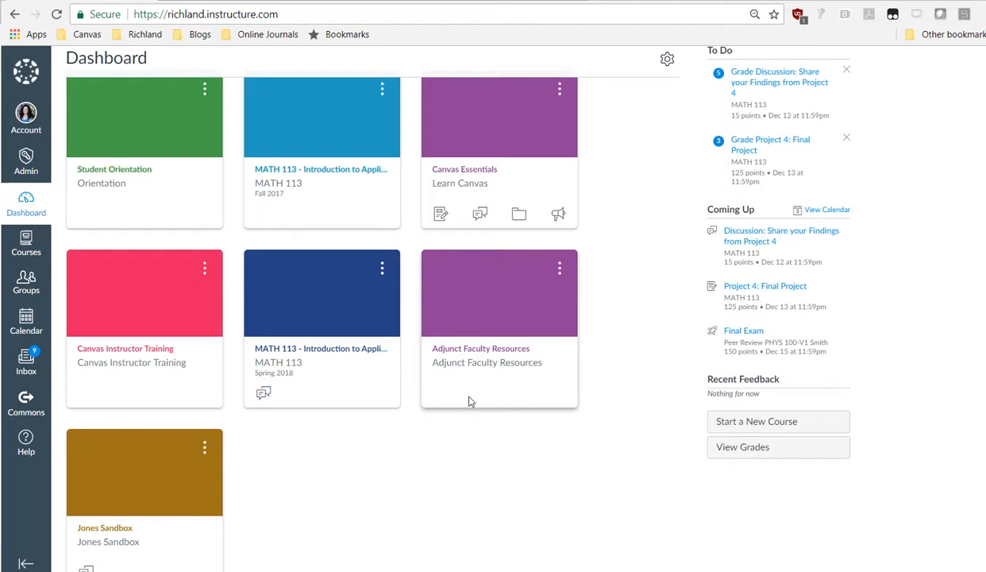
pyautogui.scroll(-1, 468, 401)
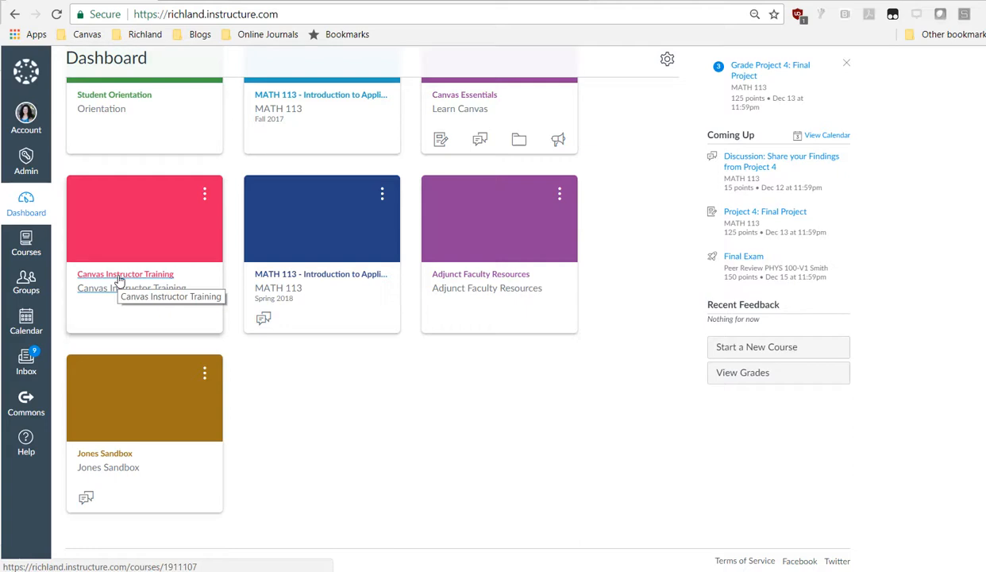
pyautogui.click(119, 457)
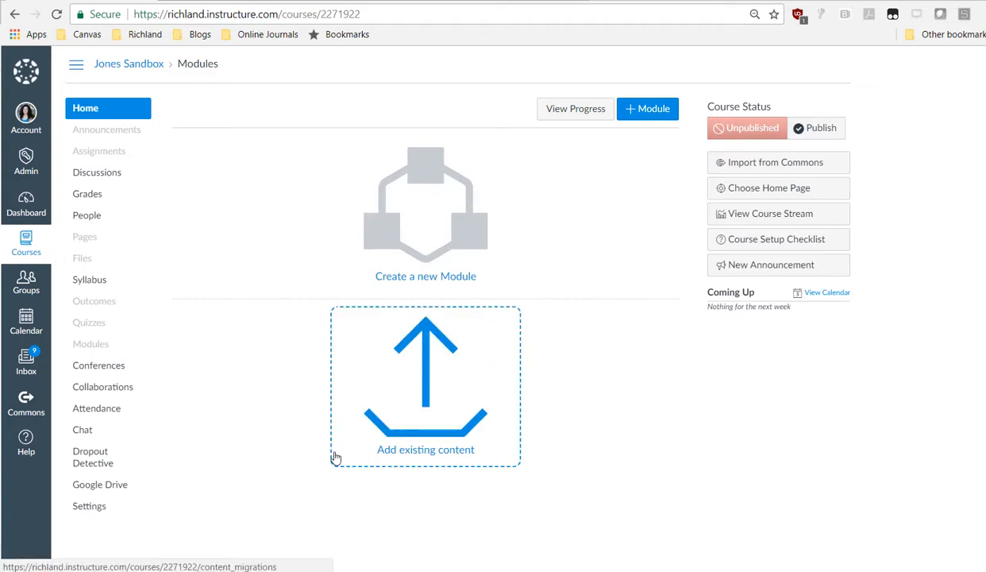
# - Set the course home page to Syllabus and open the syllabus description for editing
pyautogui.click(728, 191)
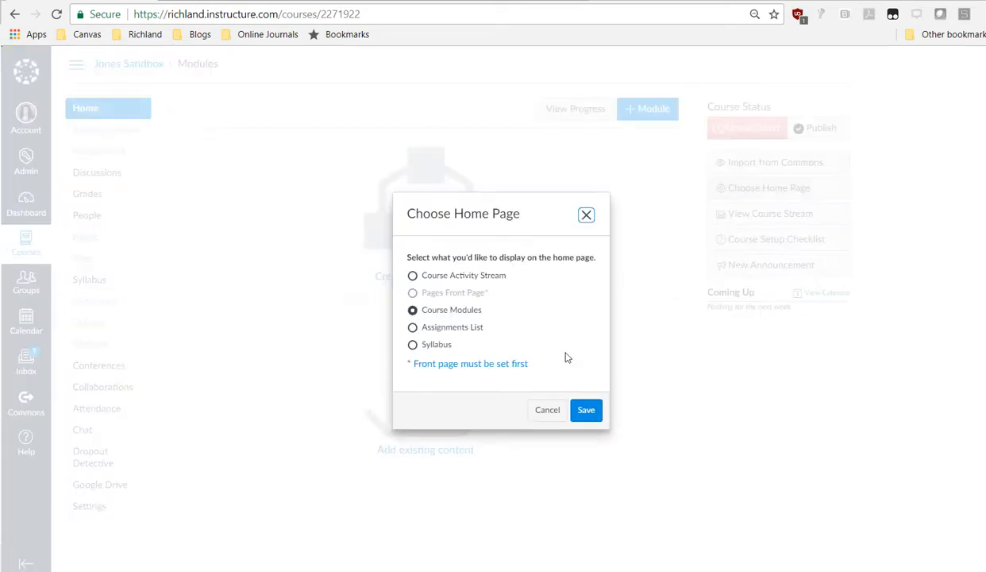
pyautogui.click(412, 345)
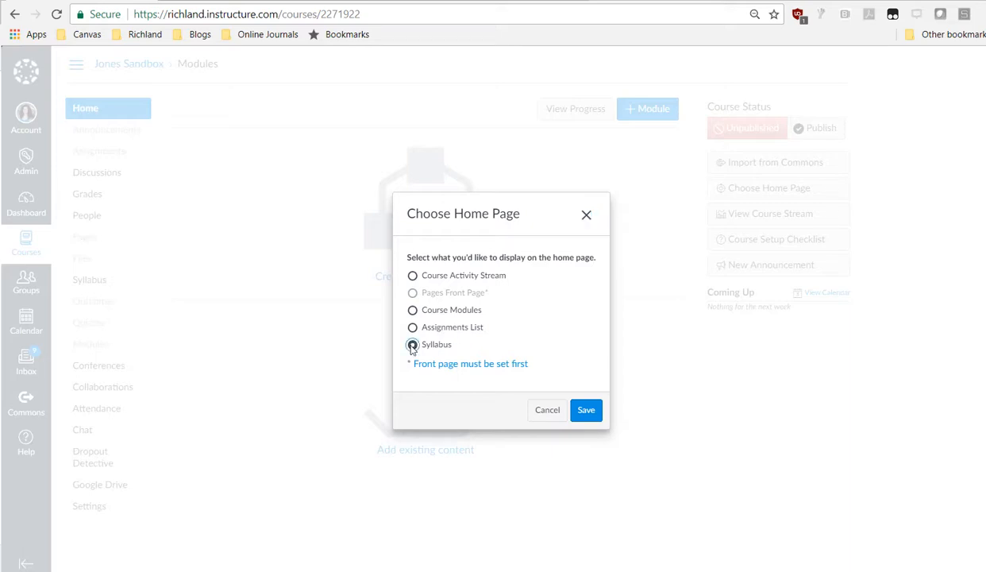
pyautogui.click(584, 413)
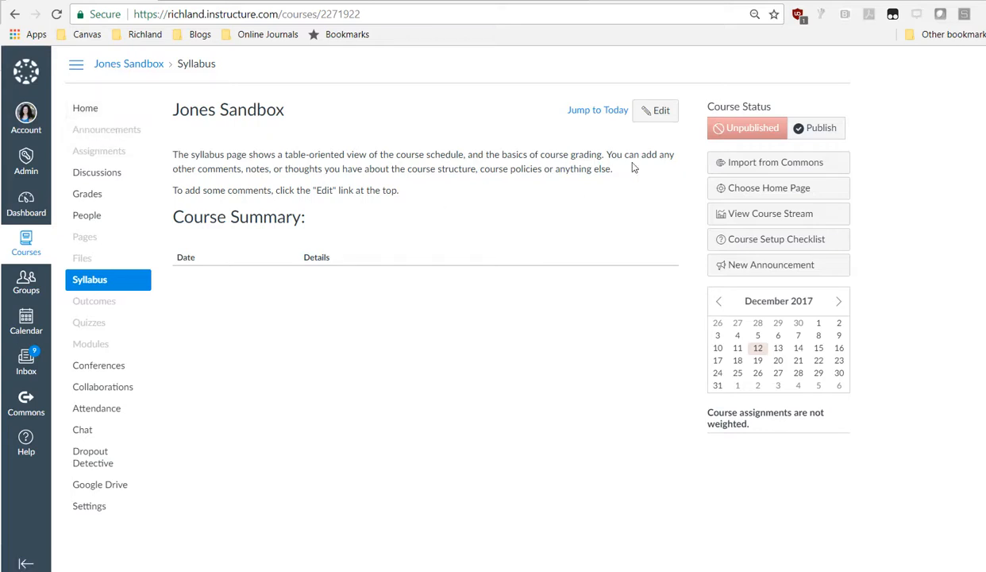
pyautogui.click(651, 118)
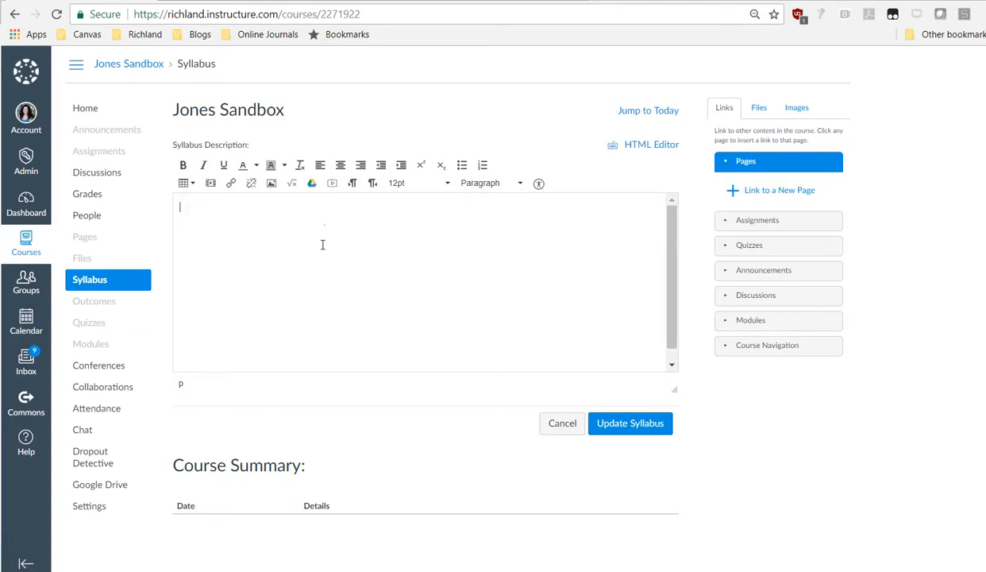
# - Switch to the Math 113 syllabus in Word and change the term in its title to Spring 2018
pyautogui.hotkey('alt', 'Tab')
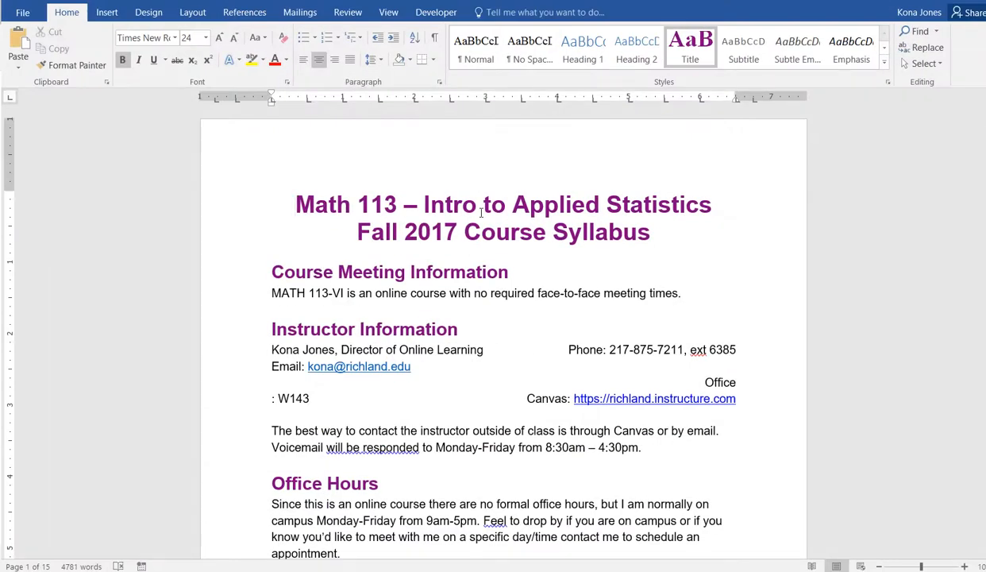
pyautogui.moveTo(398, 232); pyautogui.dragTo(351, 232)
pyautogui.write('Spring')
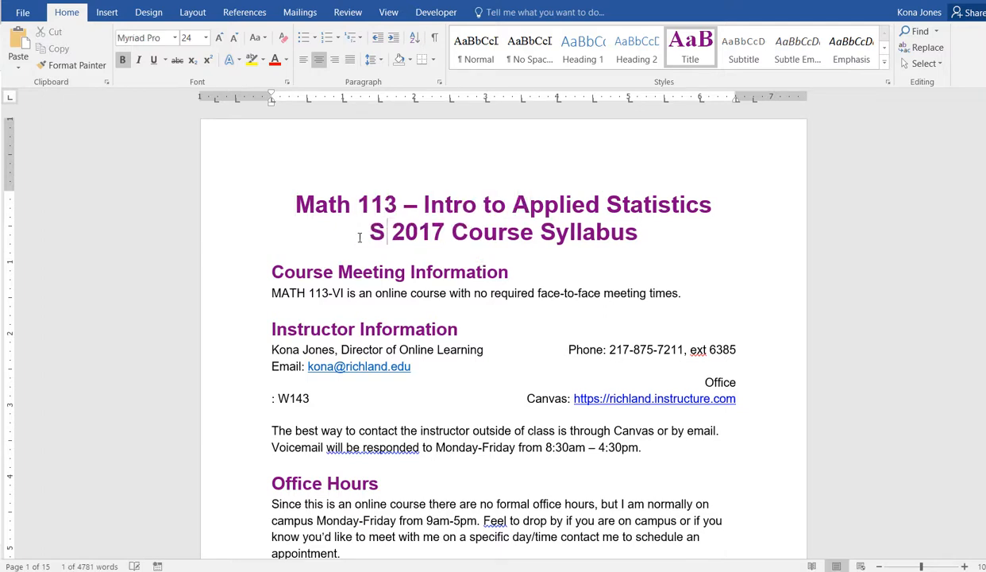
pyautogui.press('Right')
pyautogui.press('Right')
pyautogui.press('Right')
pyautogui.press('Right')
pyautogui.press('Right')
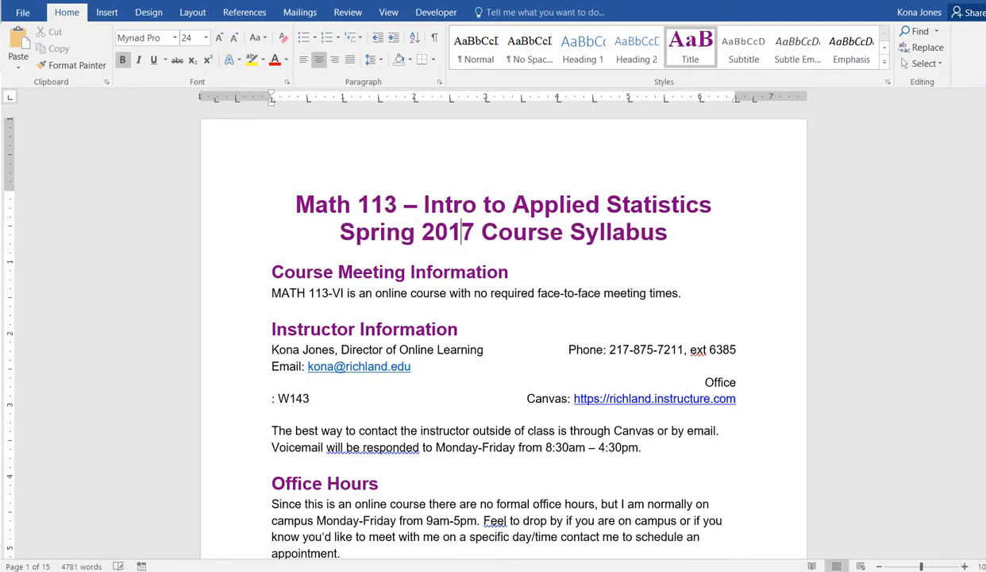
pyautogui.press('BackSpace')
pyautogui.write('8')
# - Copy the entire Word syllabus and paste it into the Canvas syllabus description
pyautogui.click(299, 203)
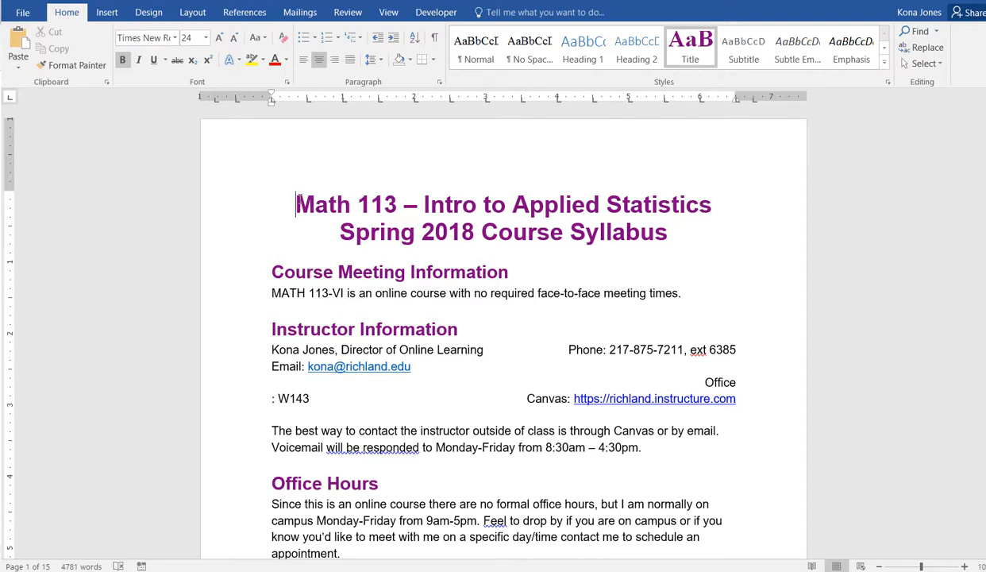
pyautogui.hotkey('ctrl', 'a')
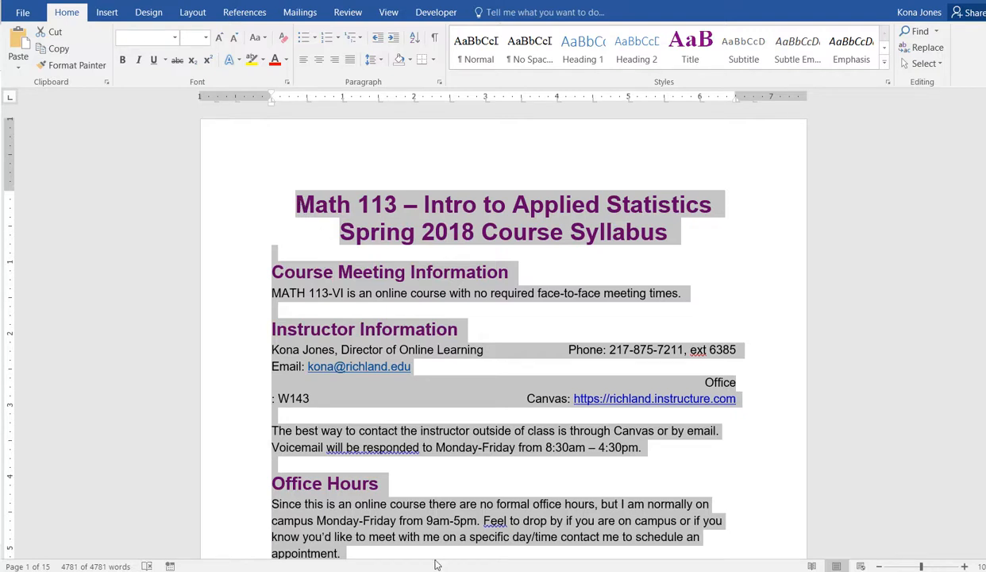
pyautogui.click(147, 569)
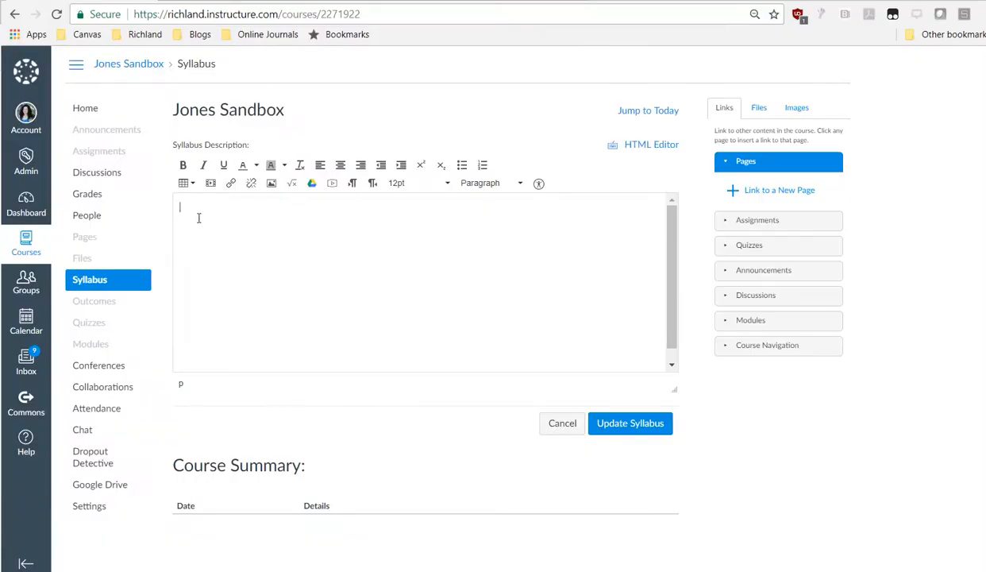
pyautogui.write('Richland Cross-Disciplinary Outcomes The course objectives listed in this document make reference to these items. The degree-seeking student will be able to communicate effectively (read, write, speak and listen). The degree-seeking student will think critically and creatively. The degree-seeking student will act professionally and responsibly. The degree-seeking student will manage technology and evaluate information in various research and applied contexts.')
pyautogui.moveTo(671, 358); pyautogui.dragTo(670, 202)
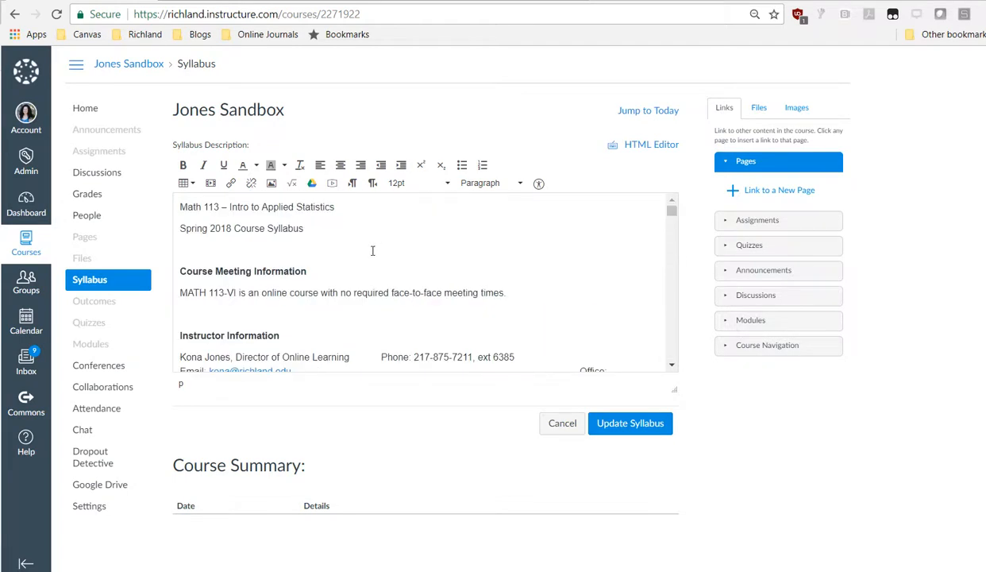
# - Save the pasted syllabus to the course page and review it from beginning to end
pyautogui.scroll(-3, 365, 266)
pyautogui.scroll(3, 377, 309)
pyautogui.scroll(-4, 380, 313)
pyautogui.scroll(4, 380, 313)
pyautogui.click(636, 423)
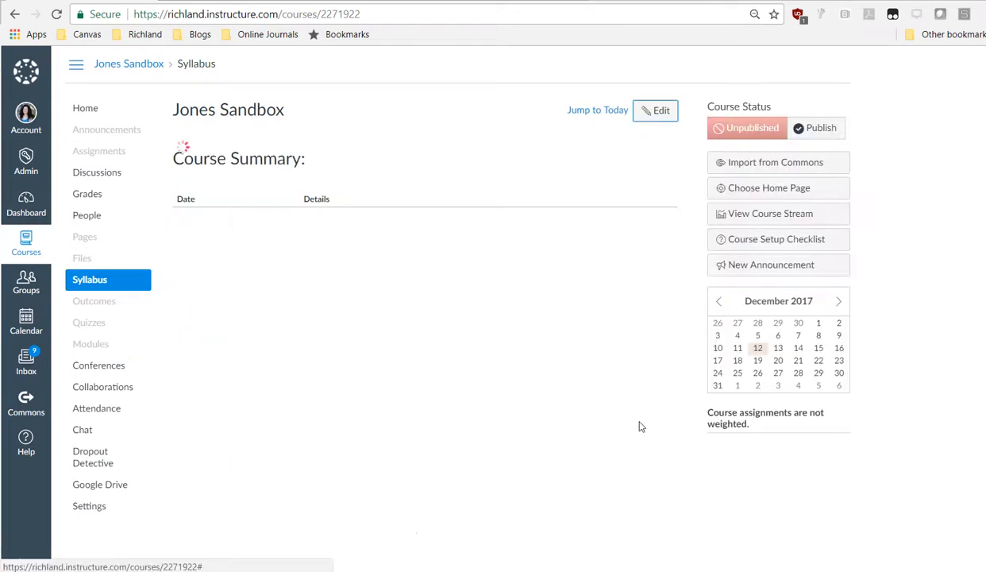
pyautogui.scroll(-10, 306, 349)
pyautogui.scroll(-20, 322, 372)
pyautogui.scroll(-5, 322, 375)
pyautogui.scroll(20, 322, 374)
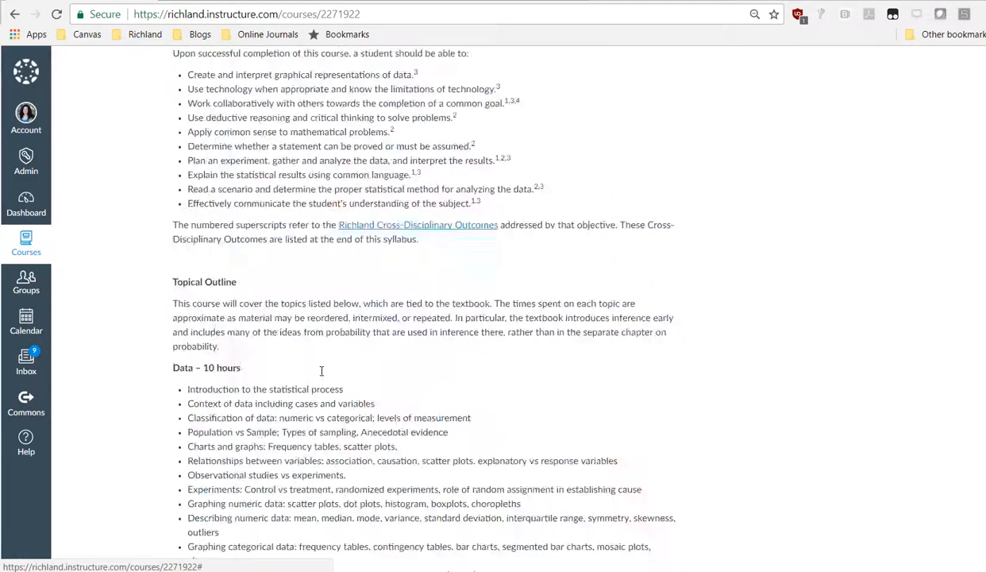
pyautogui.scroll(2, 321, 370)
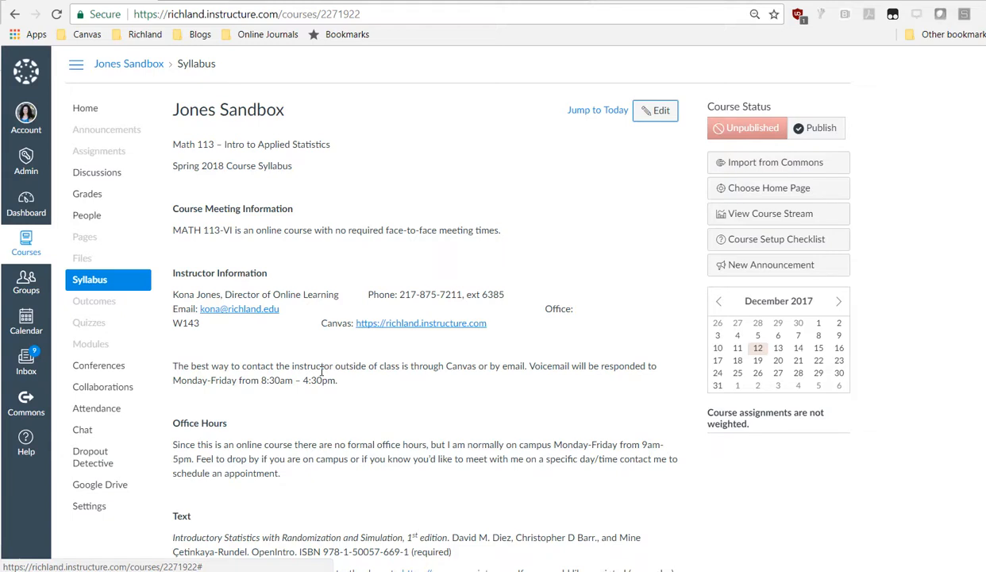
# - Reopen the syllabus description for editing and delete all of its text
pyautogui.click(662, 111)
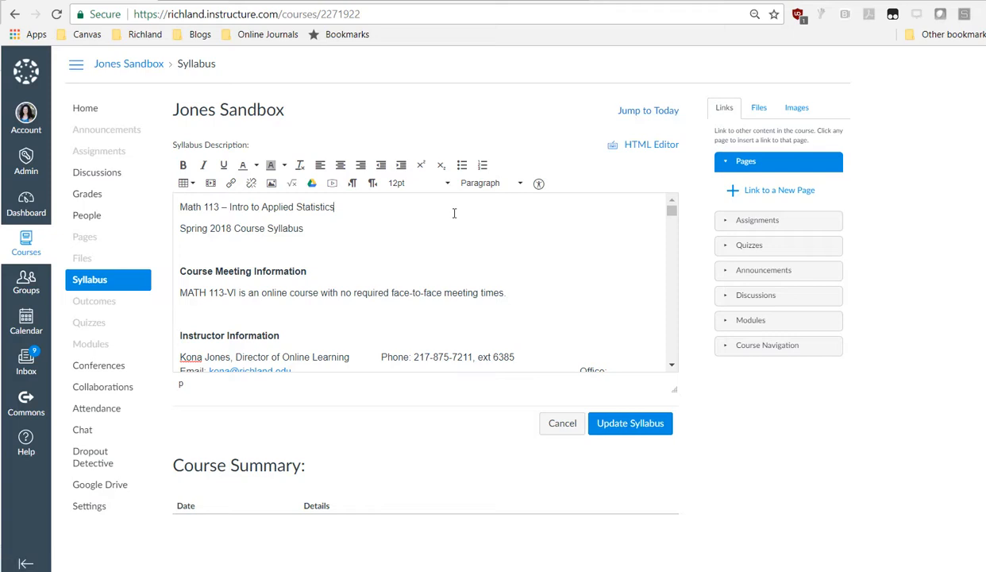
pyautogui.hotkey('ctrl', 'a')
pyautogui.press('Delete')
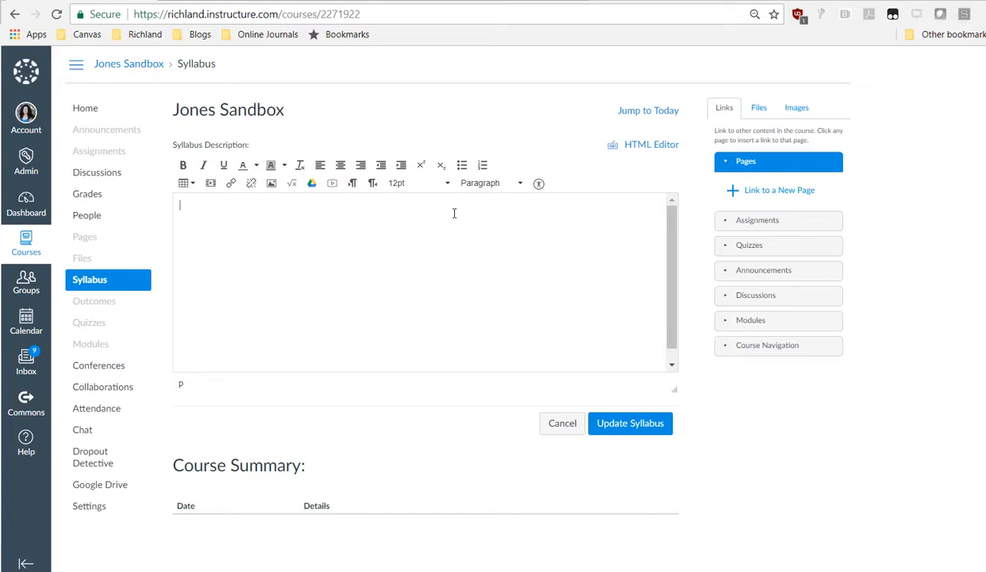
# - Write "Here is the link to our course syllabus -" as the first line of the syllabus description
pyautogui.write('Here is the link to our course syllabus. Plea')
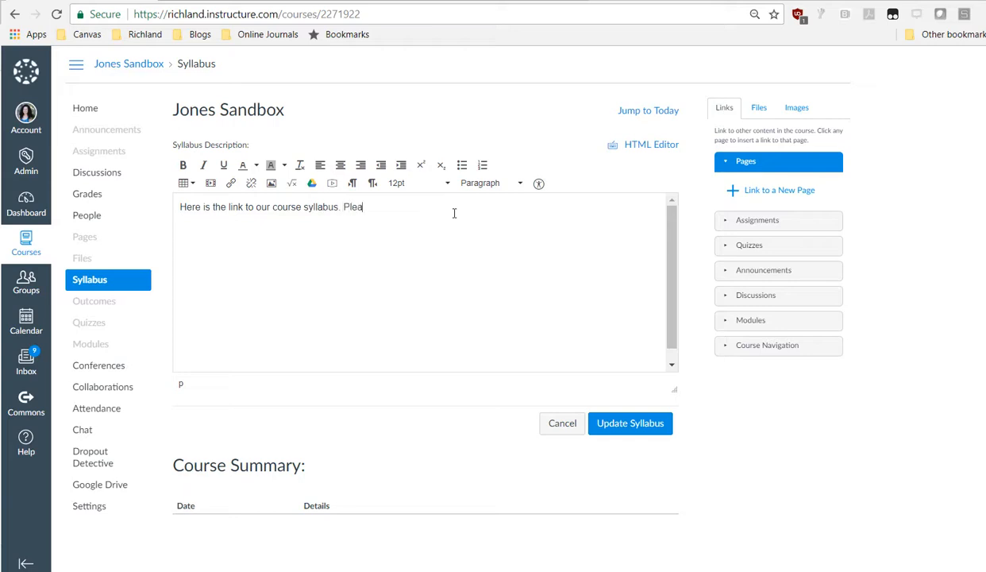
pyautogui.press('BackSpace')
pyautogui.press('BackSpace')
pyautogui.press('BackSpace')
pyautogui.press('BackSpace')
pyautogui.press('BackSpace')
pyautogui.press('BackSpace')
pyautogui.press('BackSpace')
# - Add a second line reading "Please make sure to download and save this to your computer for future reference!"
pyautogui.write('Please make sure to download')
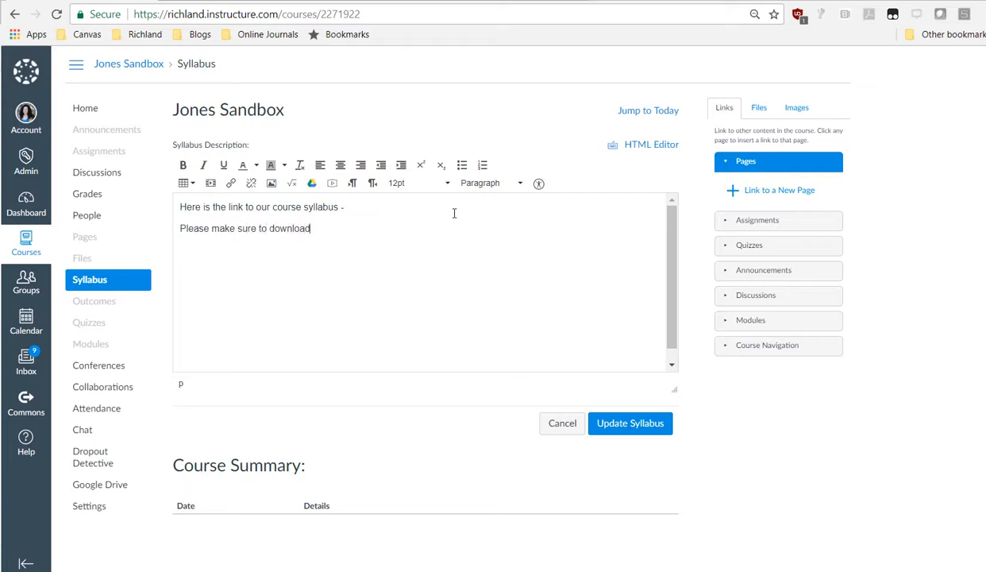
pyautogui.write(' and pr')
pyautogui.press('BackSpace')
pyautogui.write('nd save this to your comptuer fo')
pyautogui.press('BackSpace')
pyautogui.press('BackSpace')
pyautogui.press('BackSpace')
pyautogui.press('BackSpace')
pyautogui.press('BackSpace')
pyautogui.press('BackSpace')
pyautogui.press('BackSpace')
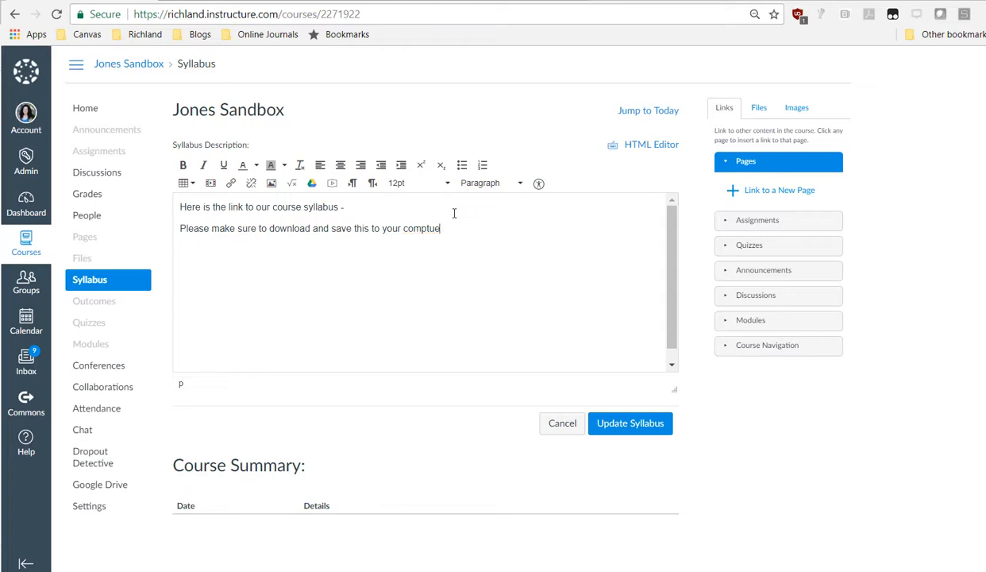
pyautogui.write('uter for future reference!')
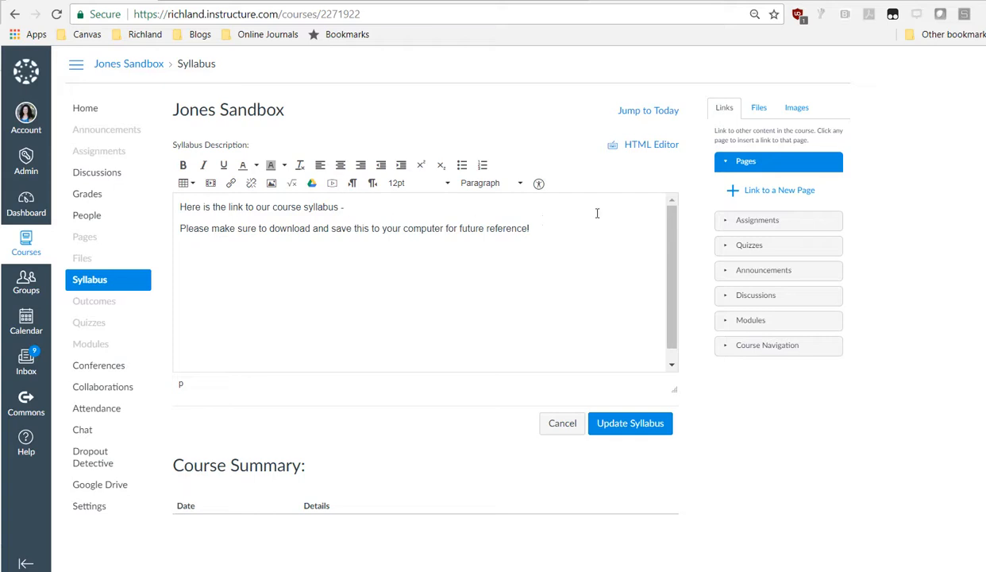
# - Upload Math 113_ExampleSyllabus from the Desktop's Math113 > Spring 2018 folder to course files, linking it at the end of the first line
pyautogui.click(757, 111)
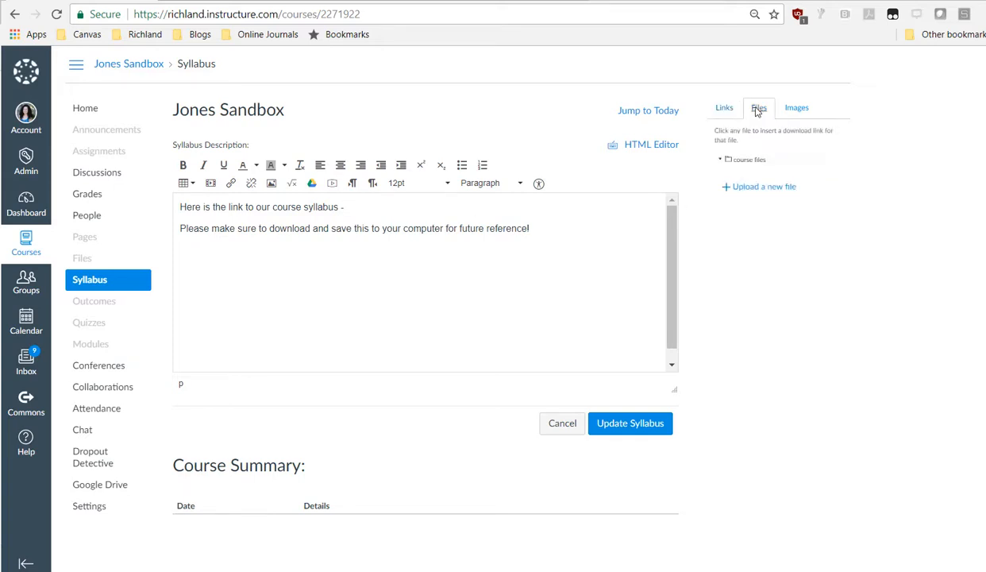
pyautogui.click(766, 194)
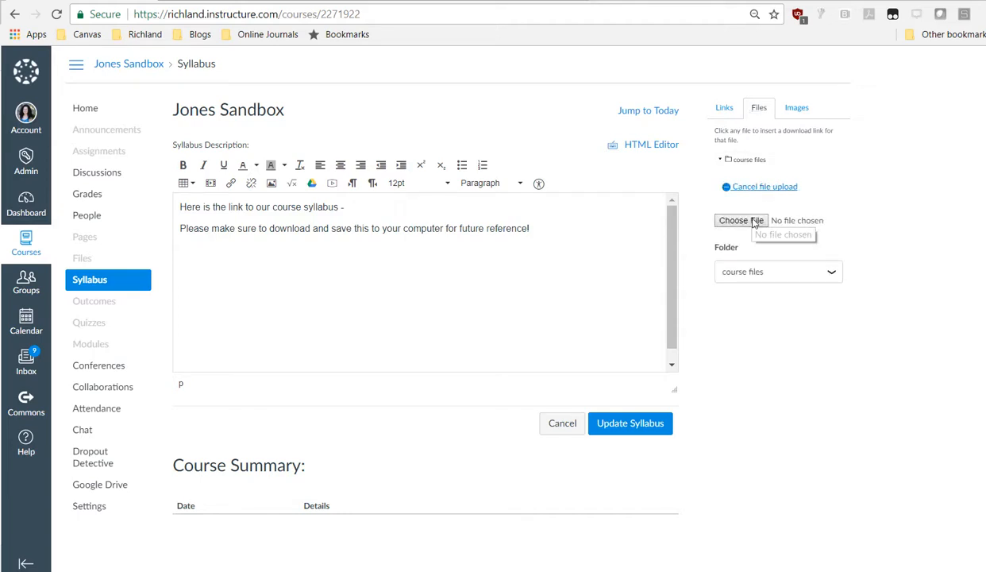
pyautogui.click(754, 223)
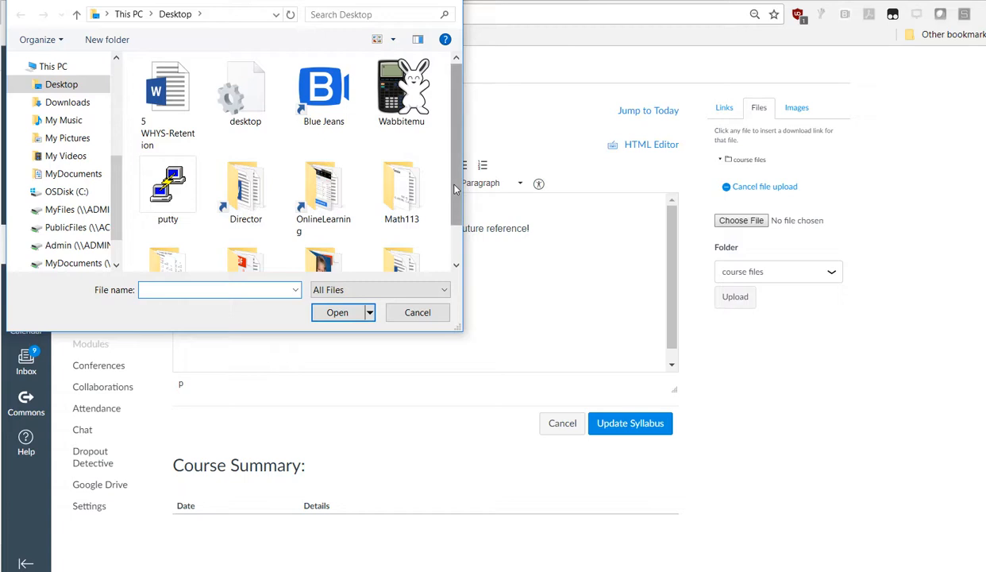
pyautogui.doubleClick(401, 189)
pyautogui.doubleClick(228, 152)
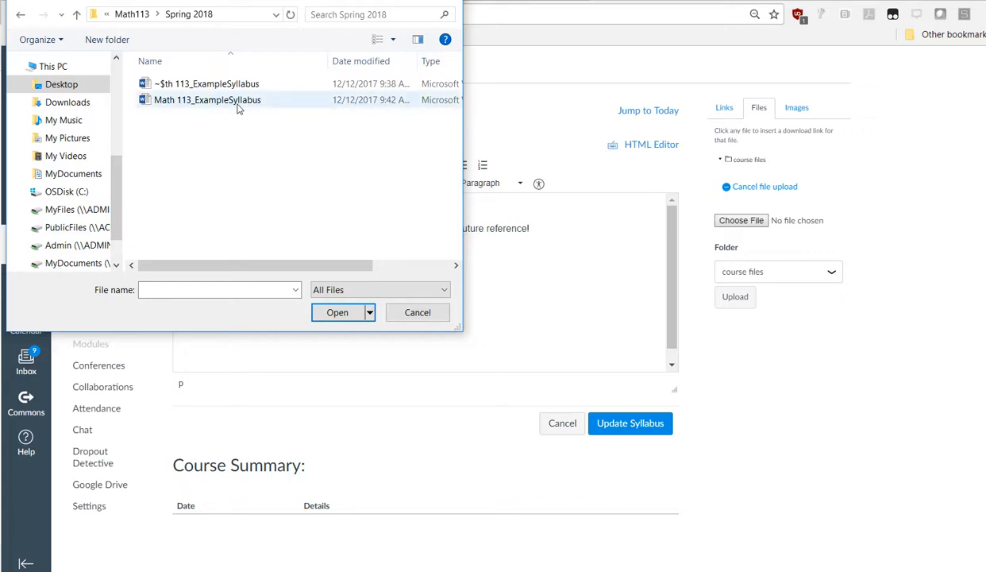
pyautogui.click(238, 101)
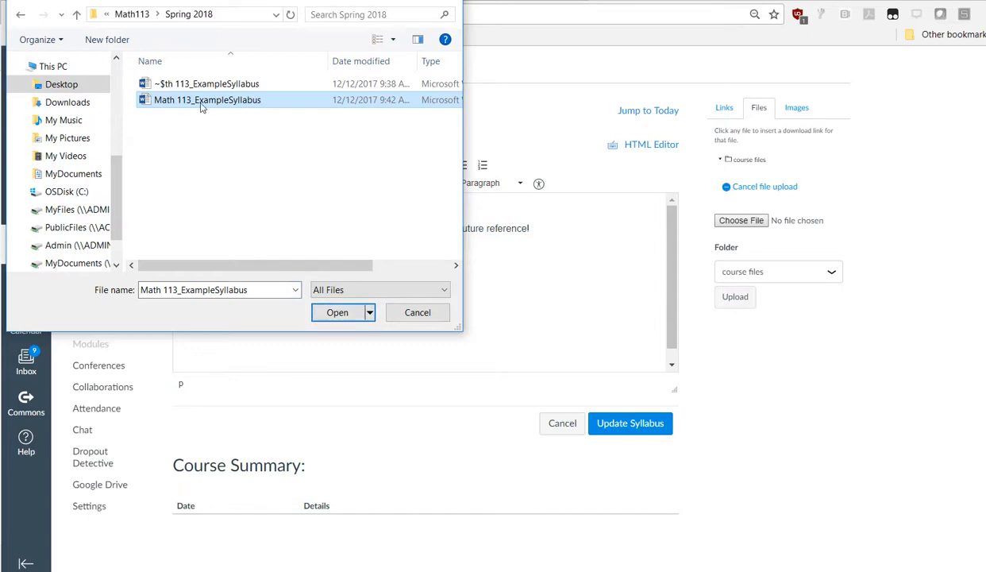
pyautogui.click(337, 312)
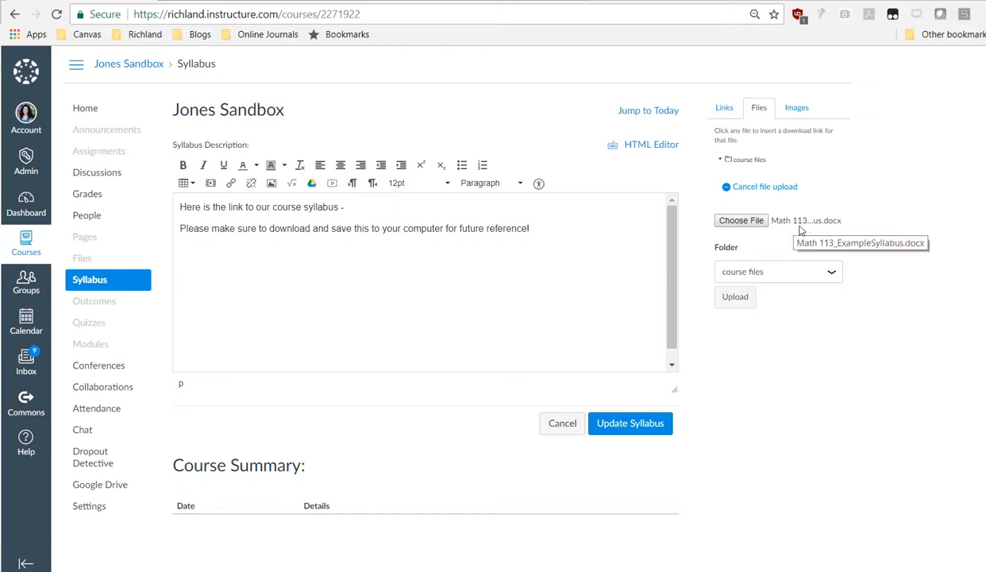
pyautogui.click(736, 299)
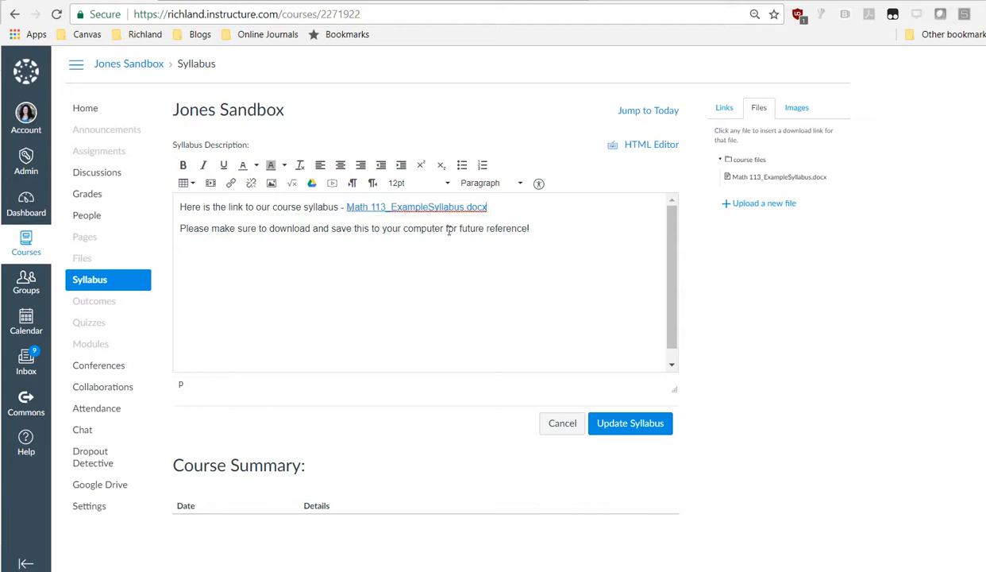
# - Make both lines of the syllabus description bold and set their font size to 18pt
pyautogui.moveTo(530, 229); pyautogui.dragTo(179, 209)
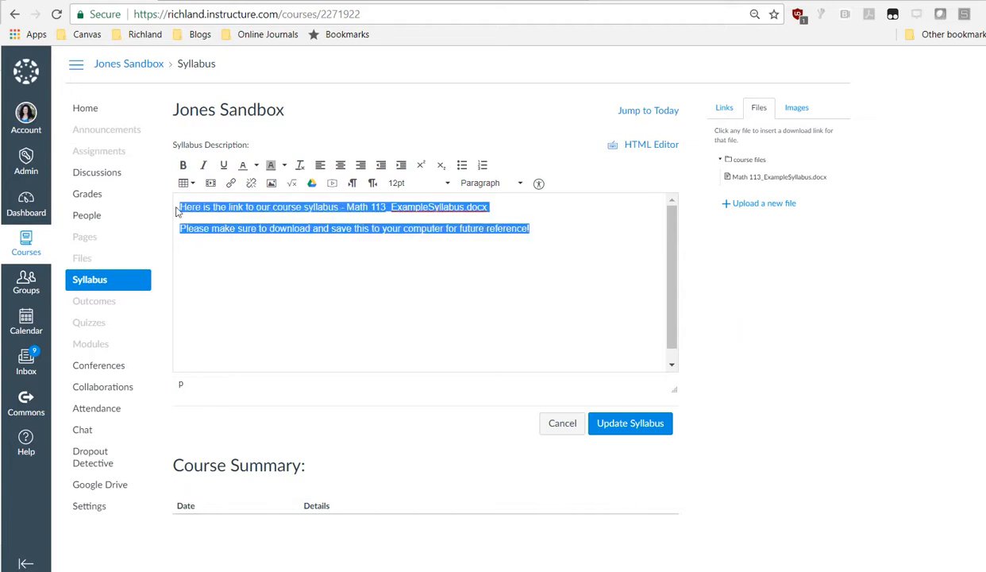
pyautogui.click(183, 165)
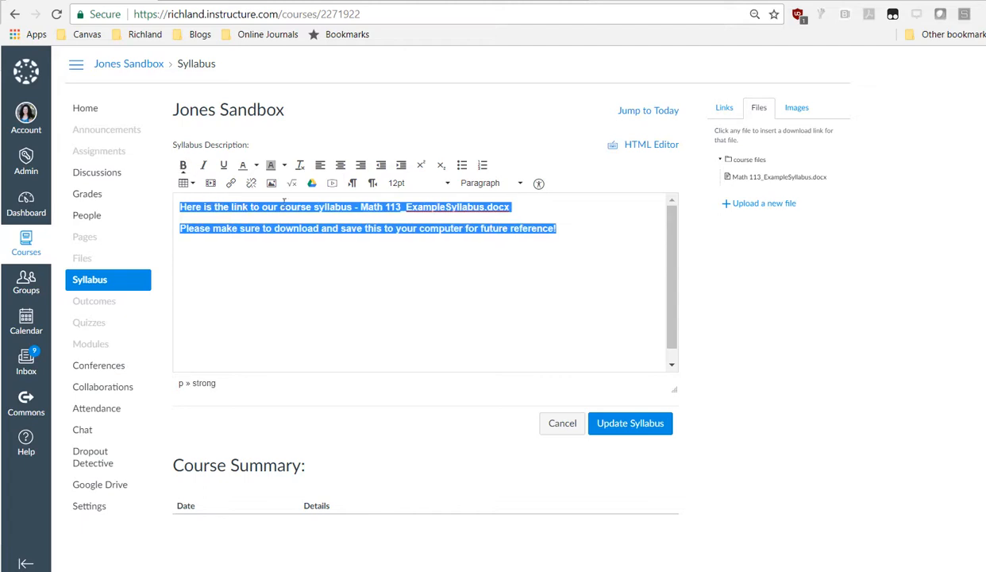
pyautogui.click(417, 184)
pyautogui.click(419, 274)
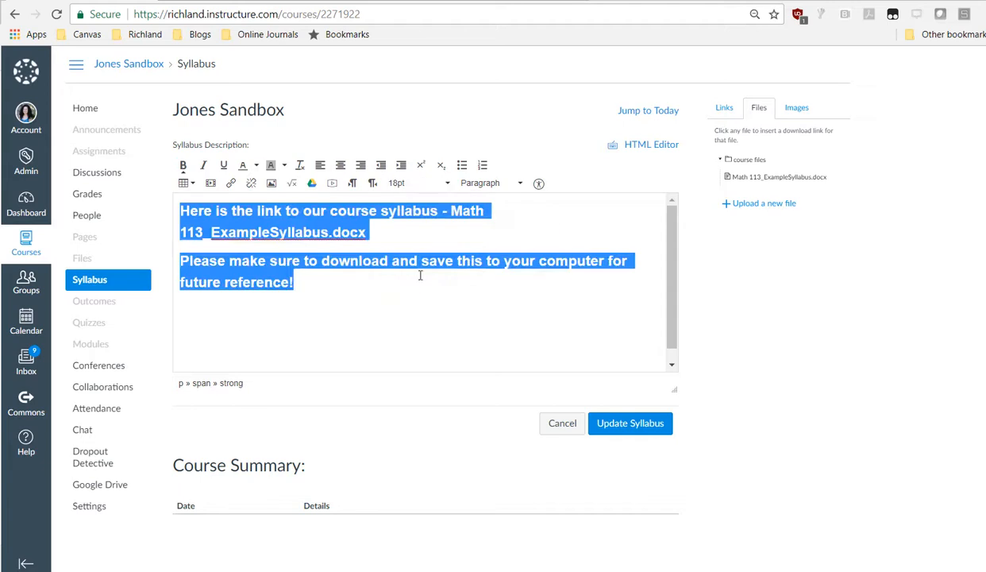
# - Color both lines of the syllabus description blue and save the updated syllabus
pyautogui.click(285, 166)
pyautogui.click(256, 165)
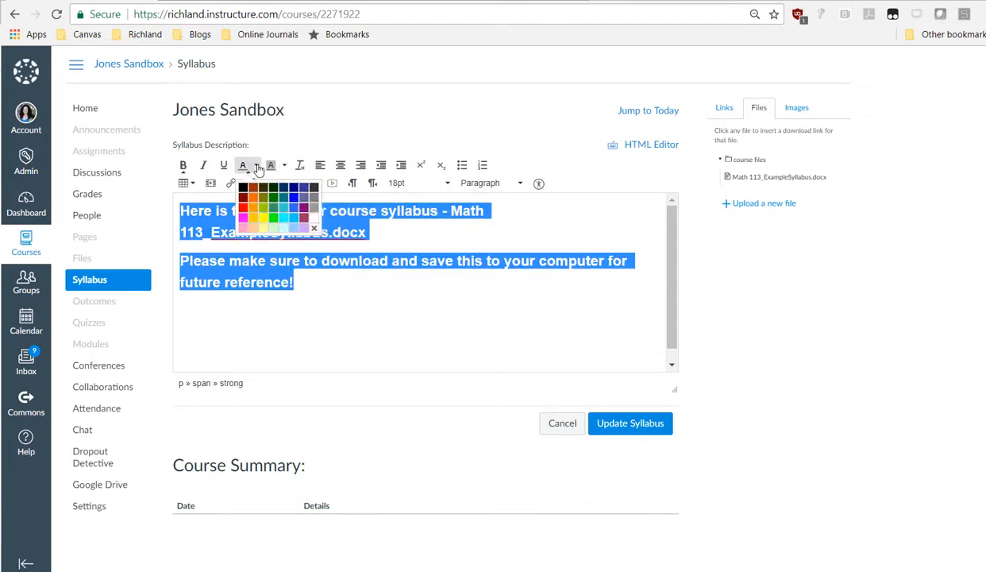
pyautogui.click(294, 201)
pyautogui.click(319, 278)
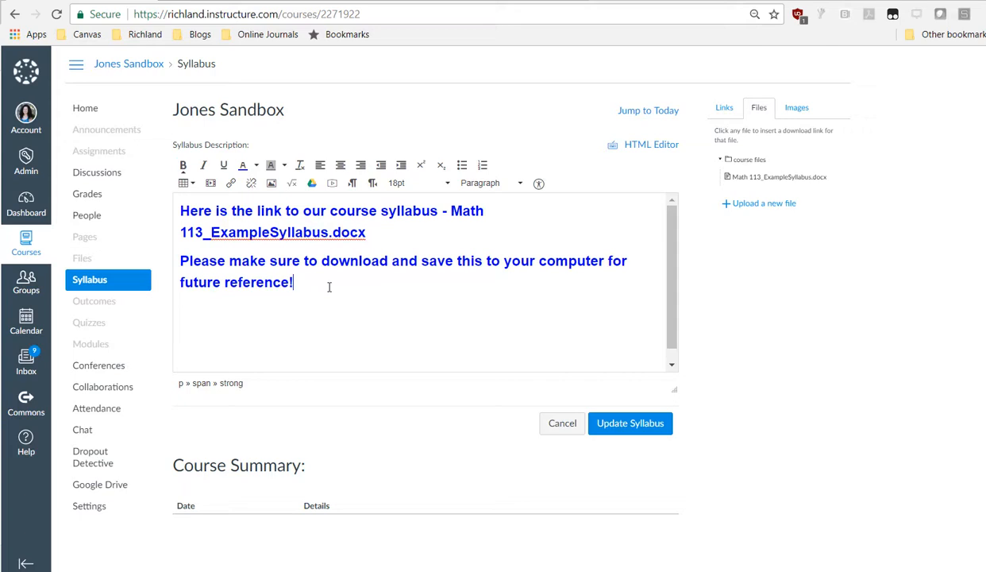
pyautogui.click(630, 423)
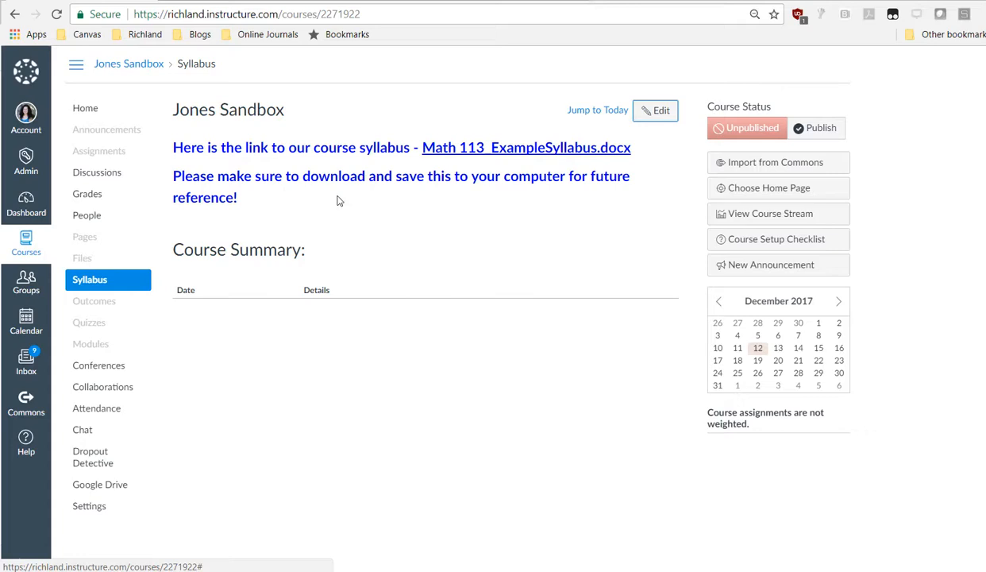
# - Test the syllabus link by downloading Math 113_ExampleSyllabus.docx, opening it in Word with editing enabled, and closing its Navigation pane
pyautogui.click(524, 153)
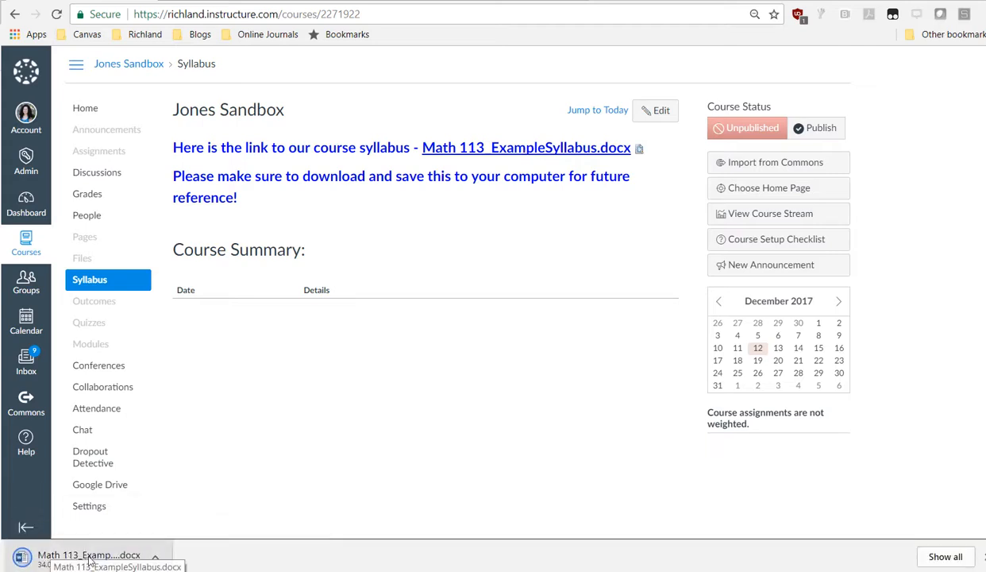
pyautogui.click(111, 559)
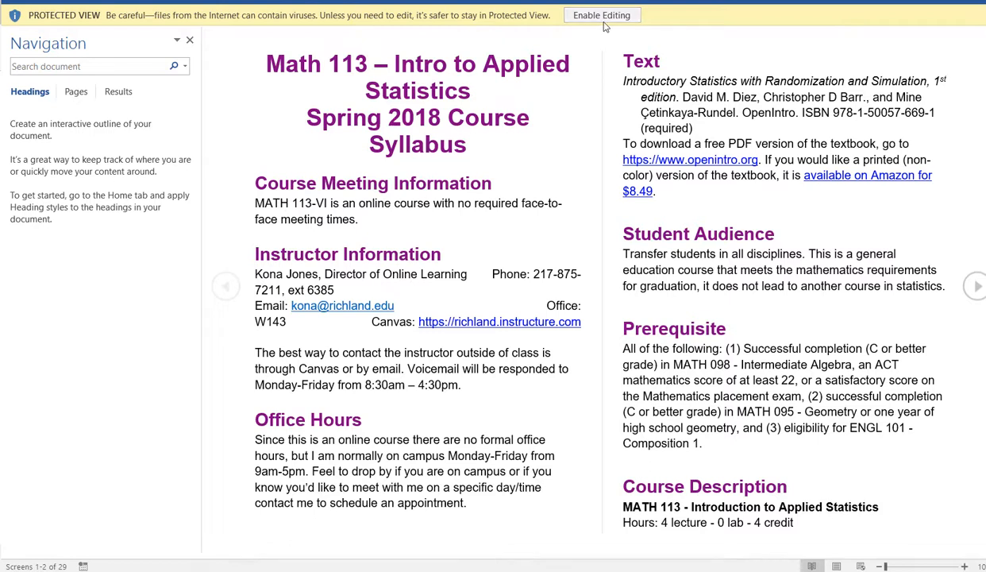
pyautogui.click(601, 16)
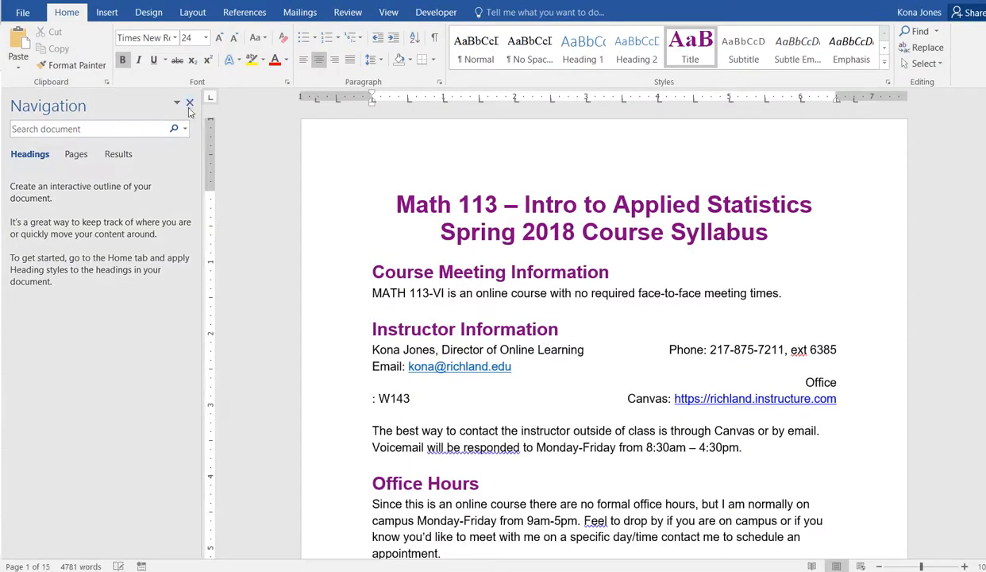
pyautogui.click(189, 102)
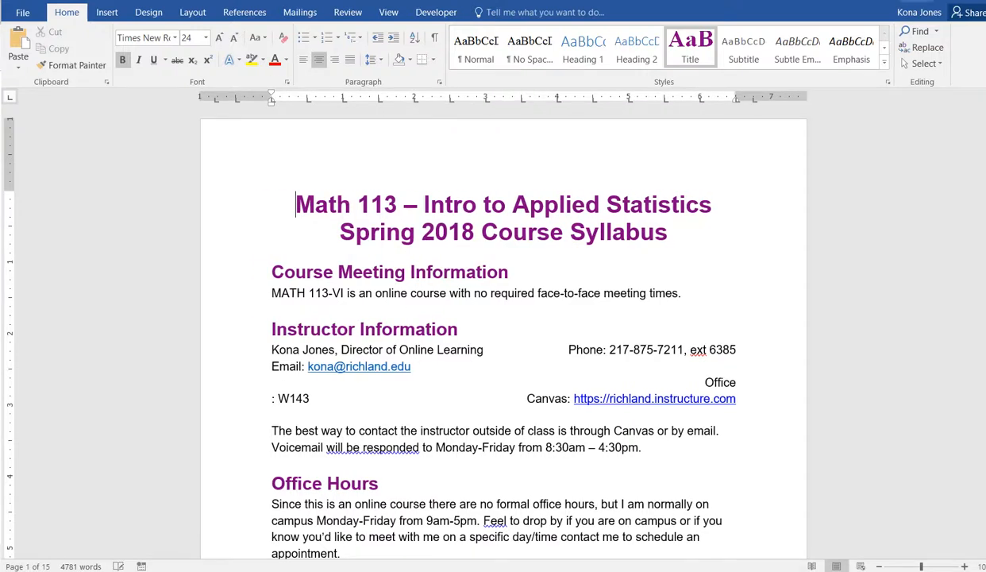
pyautogui.hotkey('ctrl', 'a')
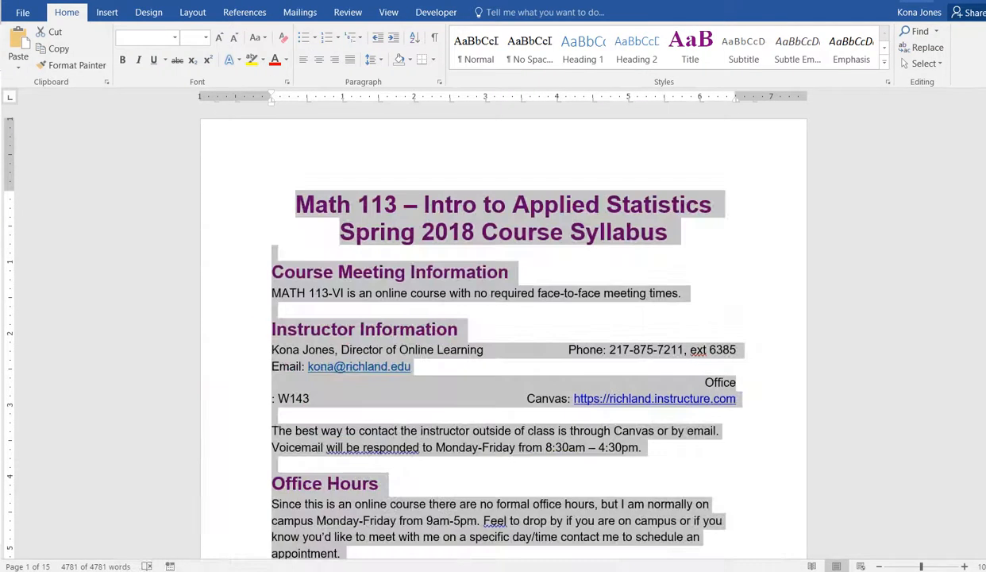
pyautogui.click(713, 211)
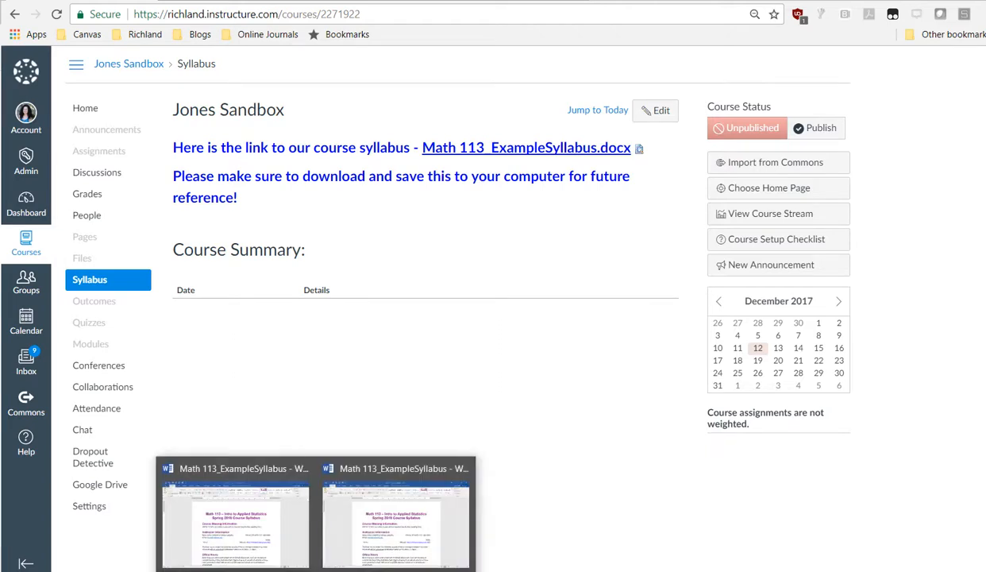
# - Examine the Points Based and Percentage Based Gradebook sections in the Word syllabus, and move its window off the Canvas course page
pyautogui.click(384, 508)
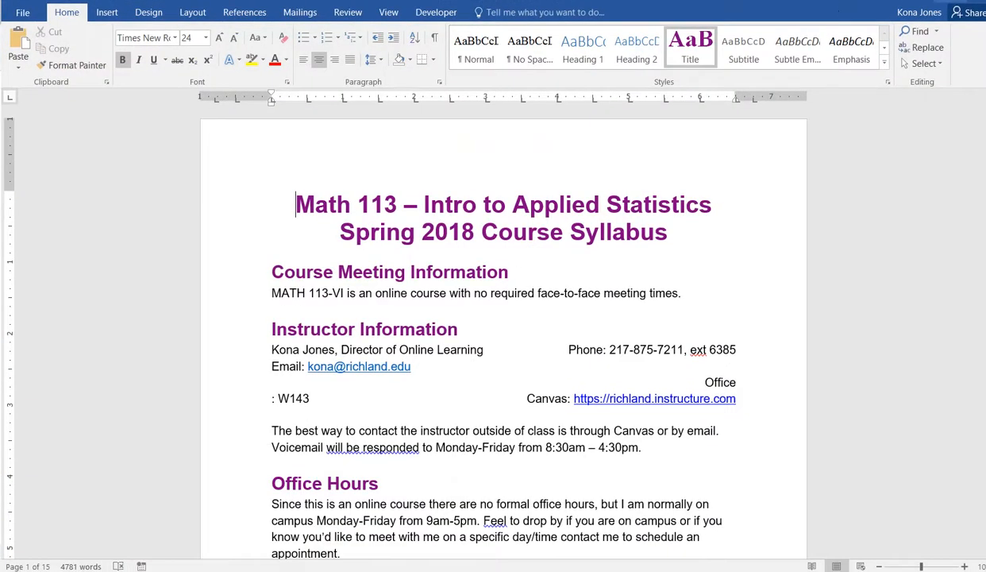
pyautogui.scroll(-3, 521, 373)
pyautogui.scroll(-15, 521, 373)
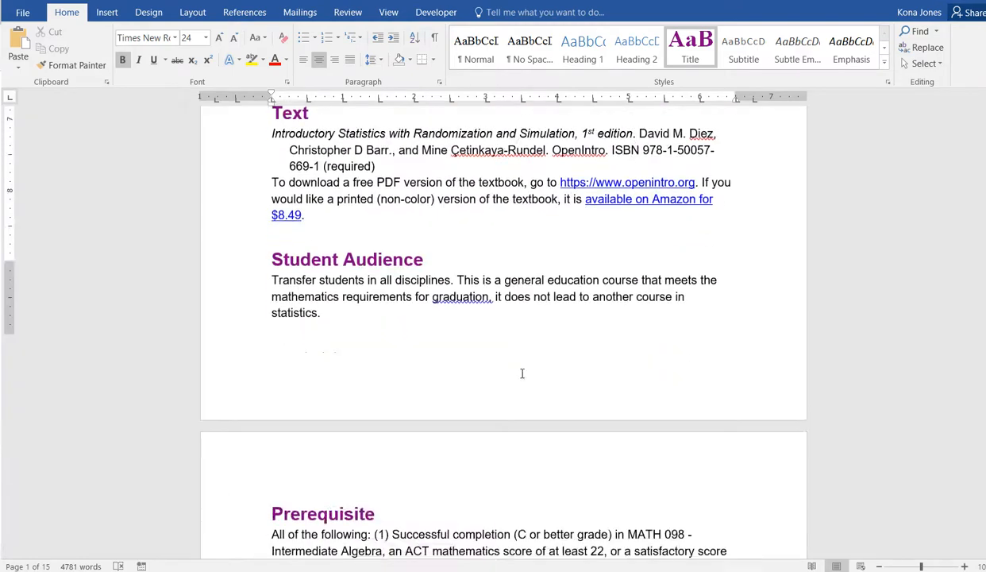
pyautogui.scroll(-15, 522, 373)
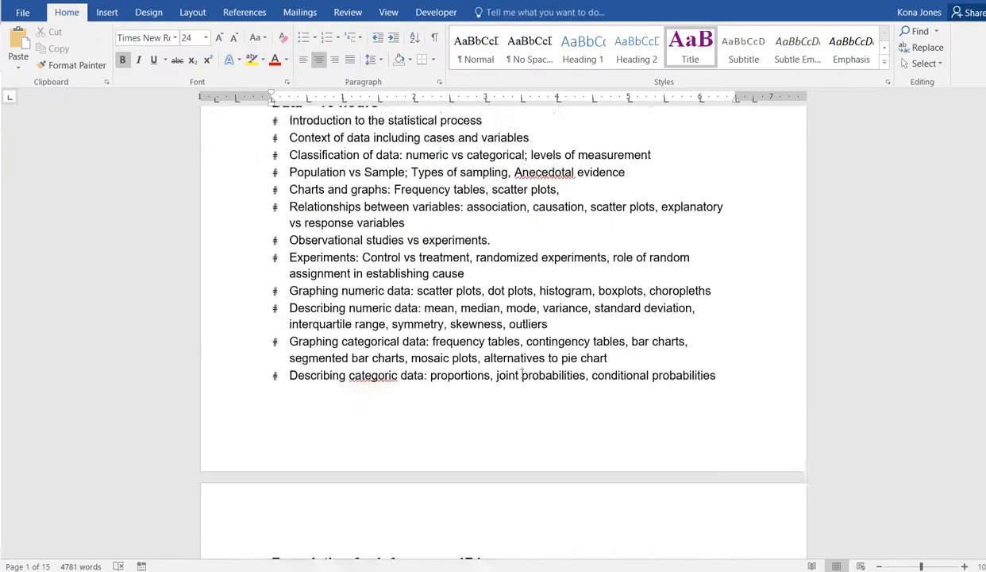
pyautogui.scroll(-15, 521, 372)
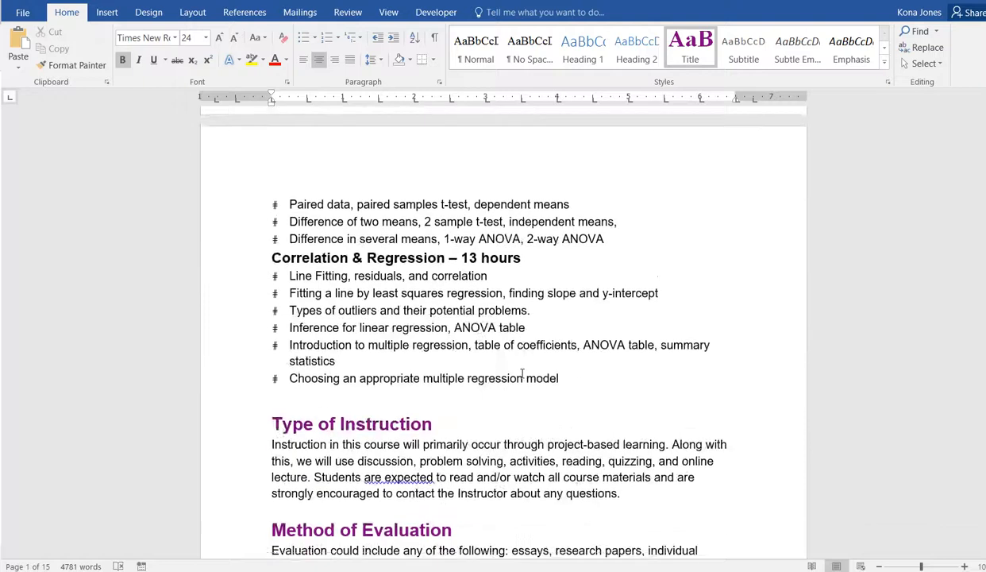
pyautogui.scroll(-3, 522, 373)
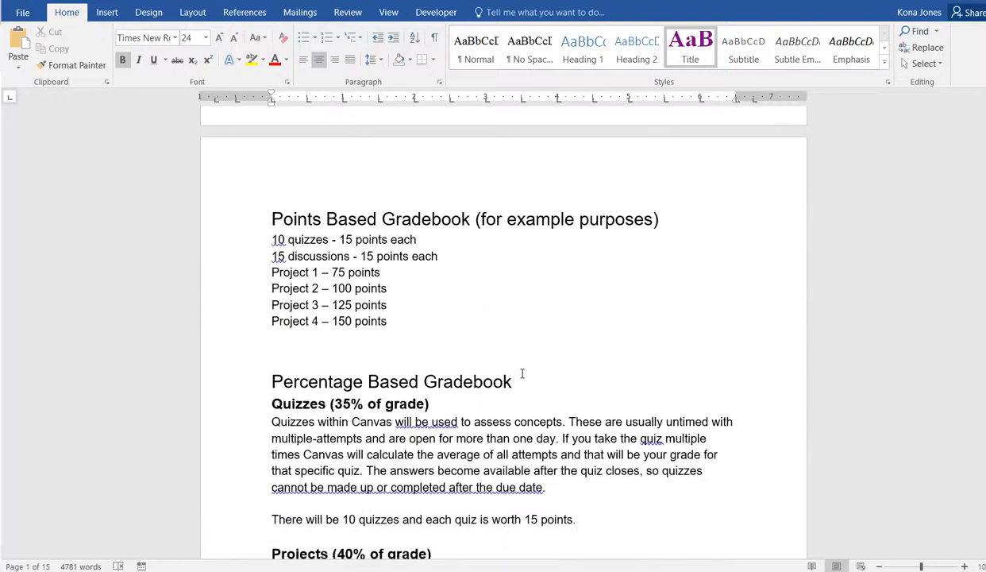
pyautogui.scroll(1, 521, 373)
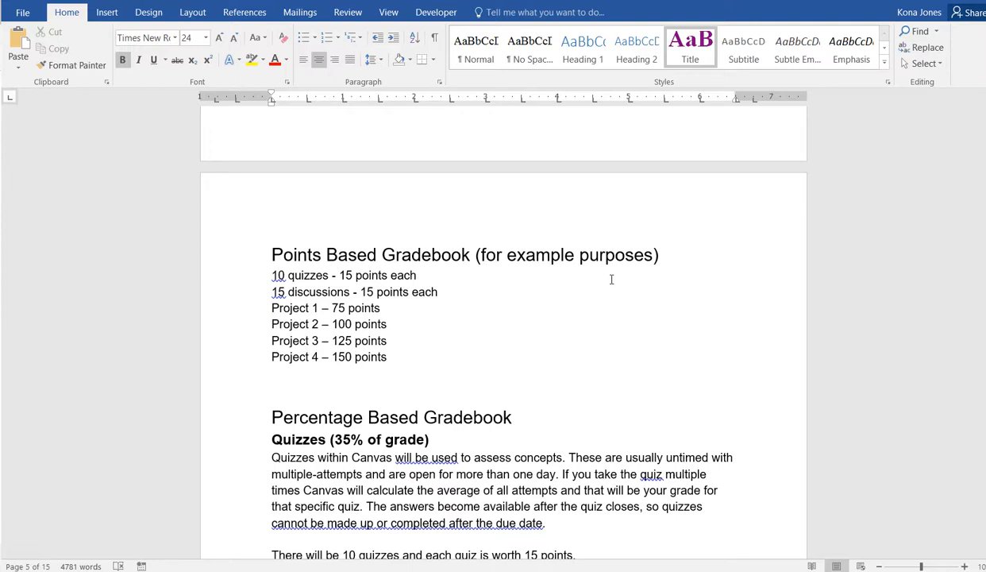
pyautogui.scroll(-1, 524, 371)
pyautogui.scroll(-1, 525, 372)
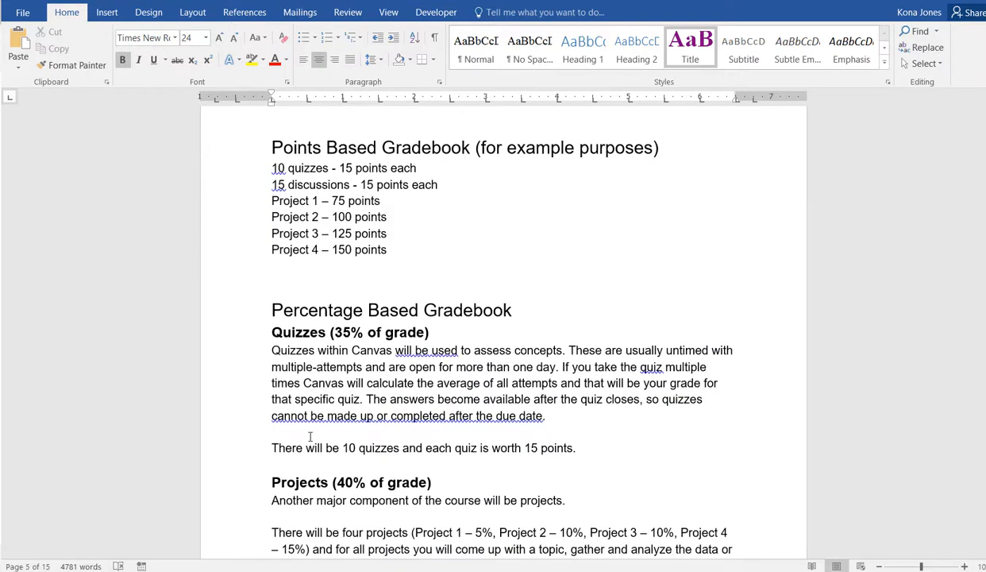
pyautogui.scroll(2, 277, 505)
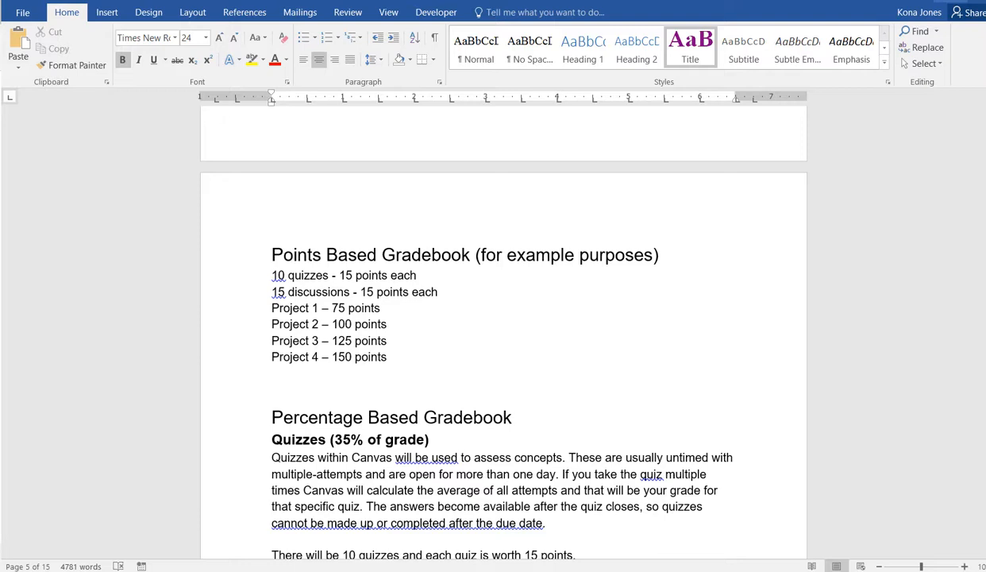
pyautogui.click(949, 2)
pyautogui.moveTo(583, 109); pyautogui.dragTo(0, 65)
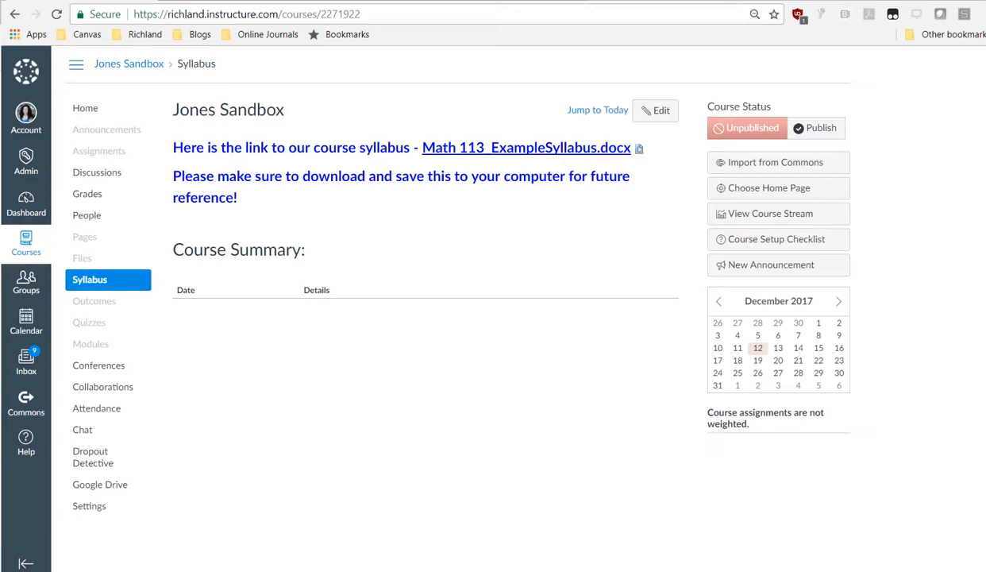
# - Rename the default assignment group on the course's Assignments page as Quizzes
pyautogui.click(109, 151)
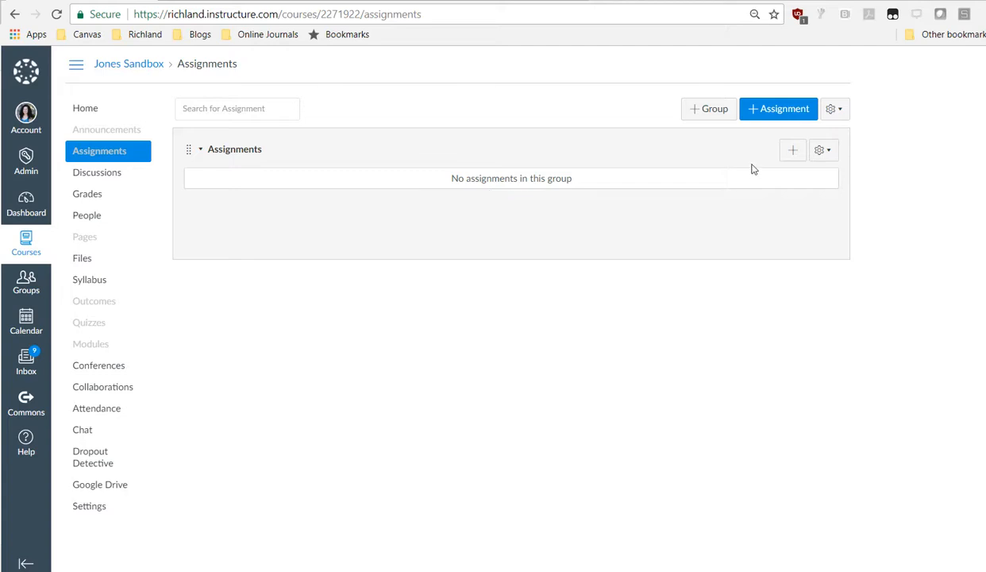
pyautogui.click(822, 158)
pyautogui.click(776, 186)
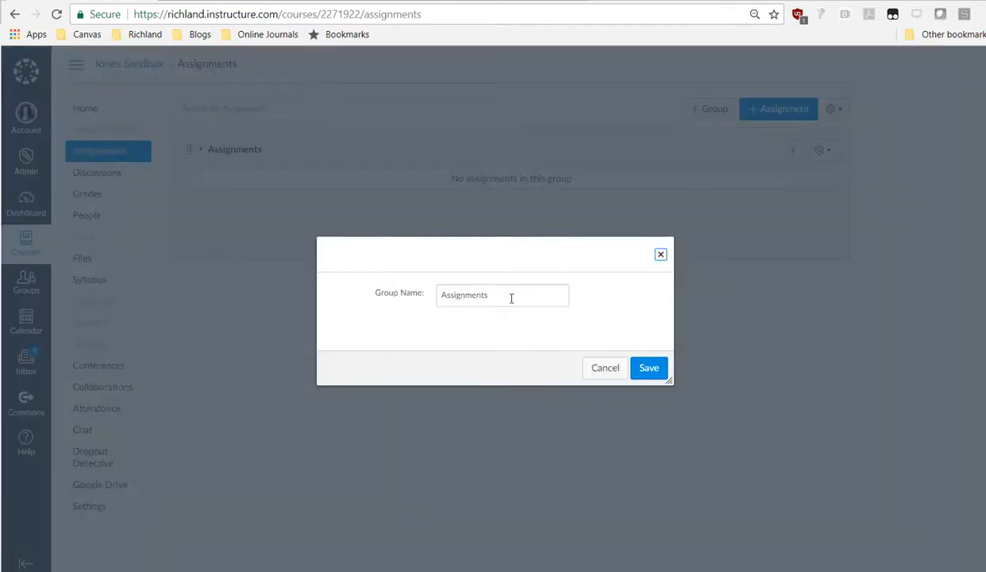
pyautogui.moveTo(512, 297); pyautogui.dragTo(438, 297)
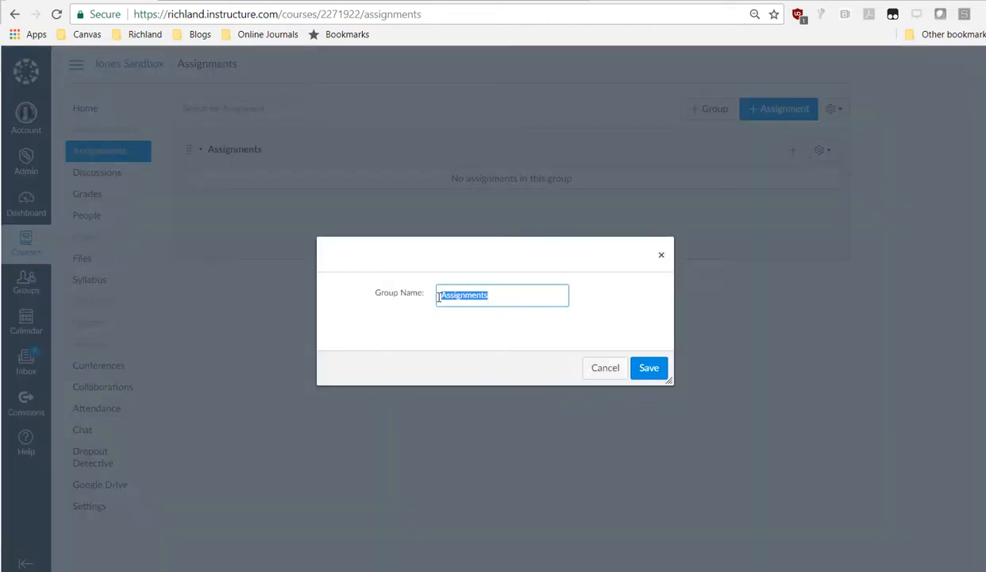
pyautogui.write('Quizzes')
pyautogui.click(652, 369)
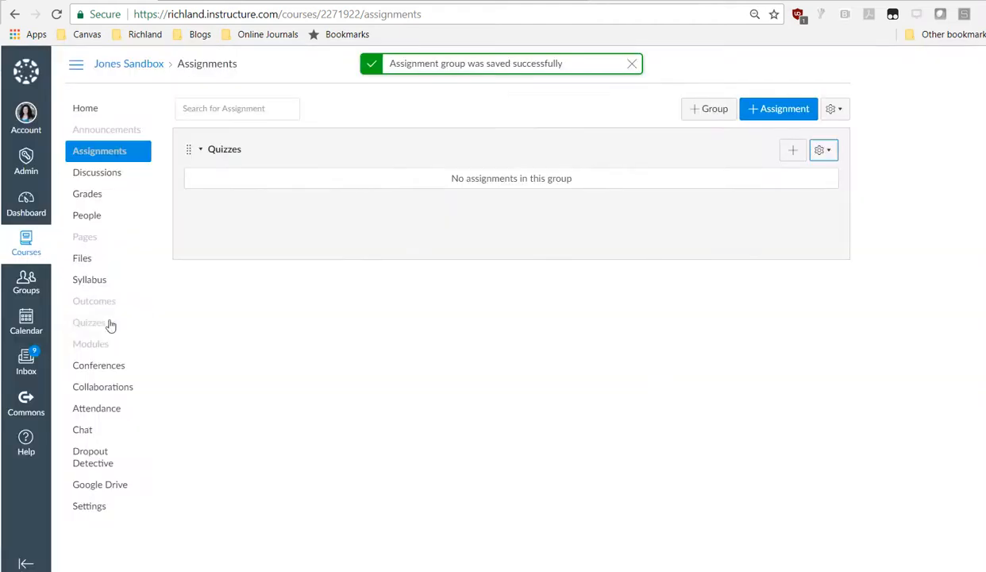
# - Check the quiz points in the Word syllabus and start a new Assignment-type item named "Quiz 1" in the Quizzes group
pyautogui.moveTo(0, 107); pyautogui.dragTo(466, 91)
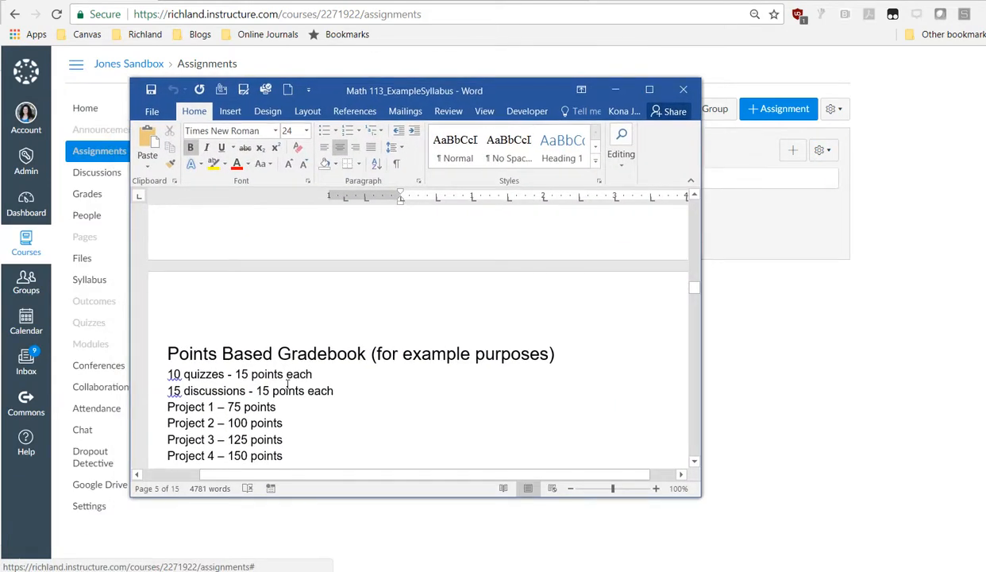
pyautogui.moveTo(467, 86); pyautogui.dragTo(0, 84)
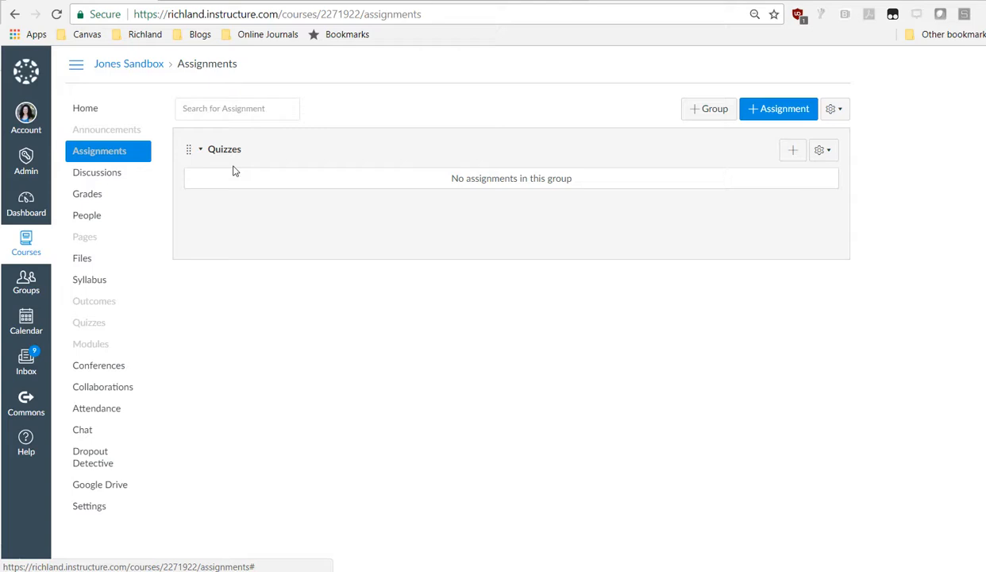
pyautogui.click(792, 152)
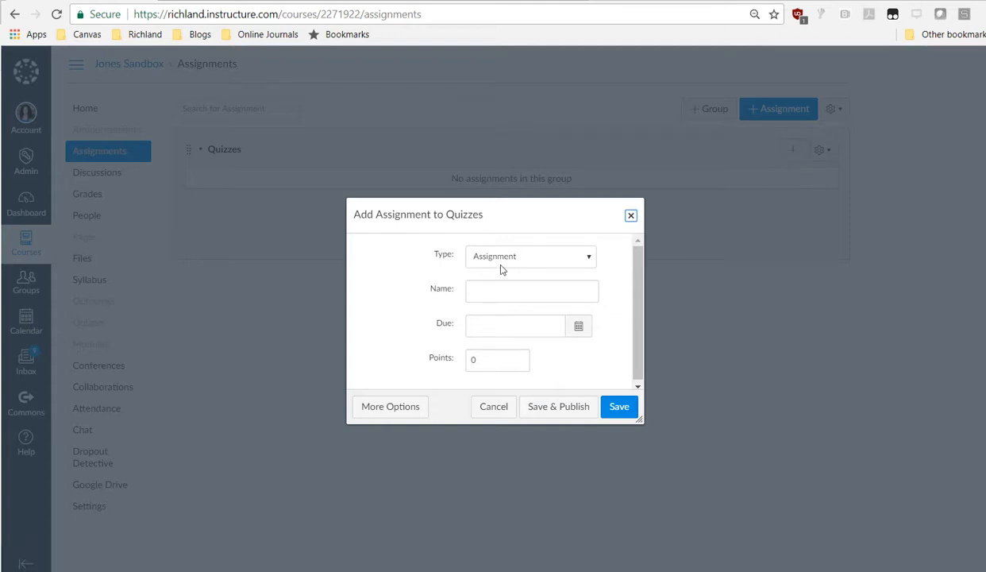
pyautogui.click(535, 264)
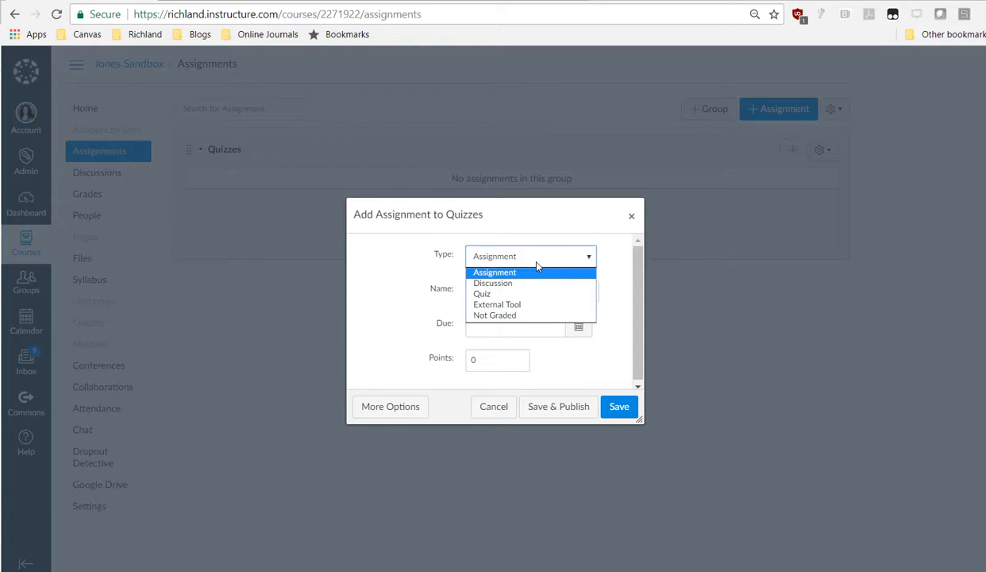
pyautogui.click(492, 272)
pyautogui.click(503, 294)
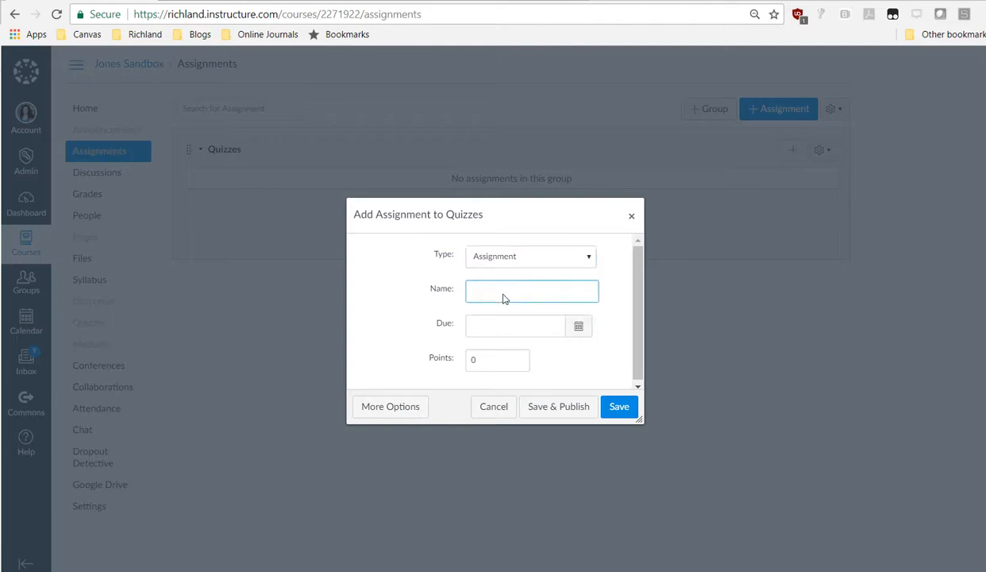
pyautogui.write('Quiz 1')
# - Set Quiz 1's due date to Jan 21, 2018 and its points to 15, saving and publishing it
pyautogui.click(577, 328)
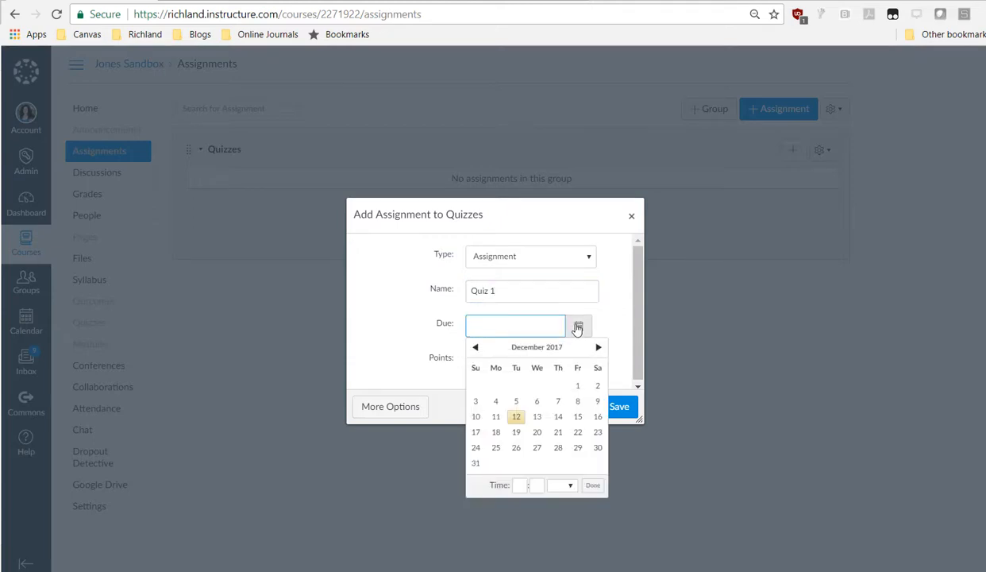
pyautogui.click(597, 349)
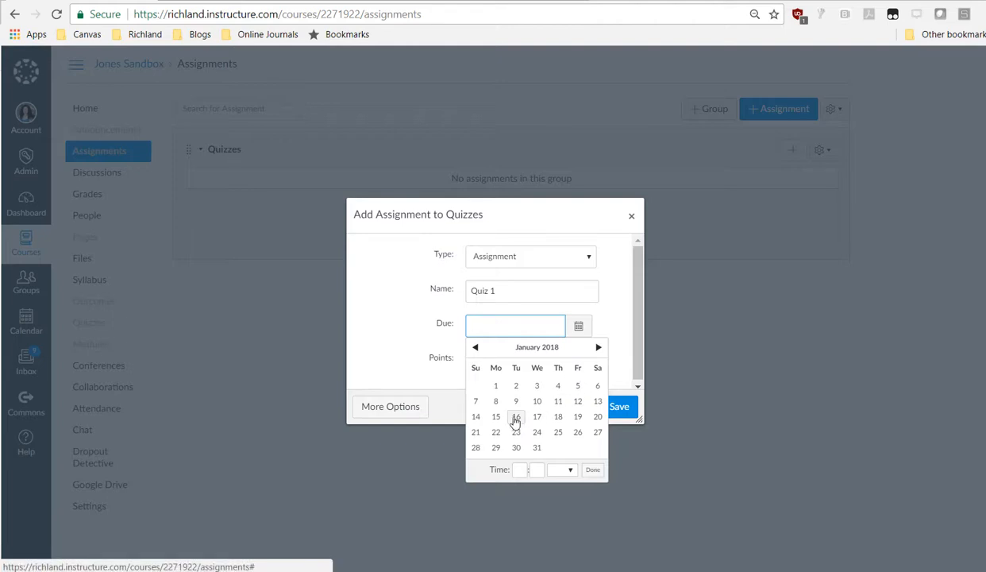
pyautogui.click(476, 432)
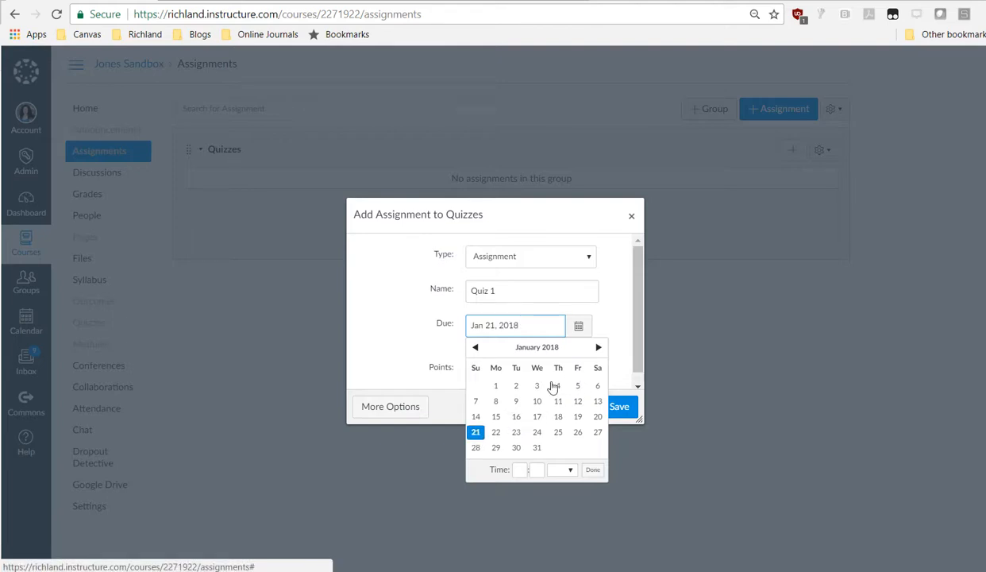
pyautogui.click(604, 332)
pyautogui.click(474, 369)
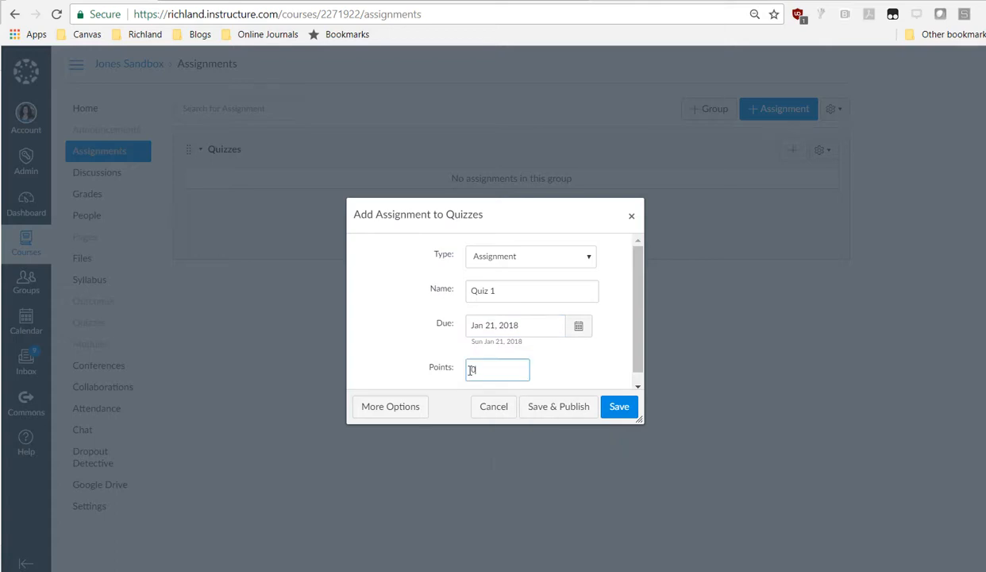
pyautogui.press('BackSpace')
pyautogui.write('15')
pyautogui.click(566, 406)
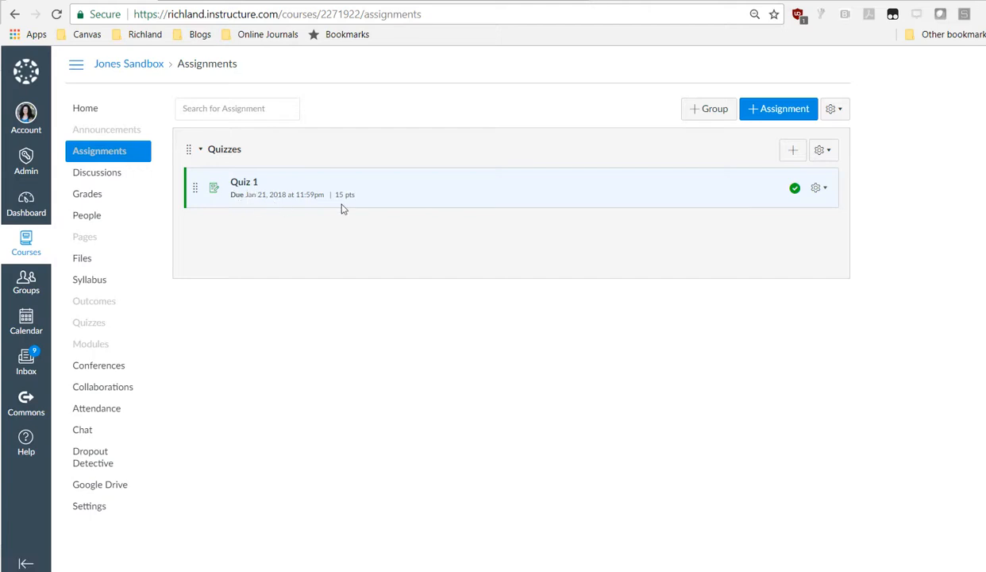
# - Start a new Assignment-type item named "Quiz 2" in the Quizzes group, due Jan 28, 2018 at 11:59 pm
pyautogui.click(793, 150)
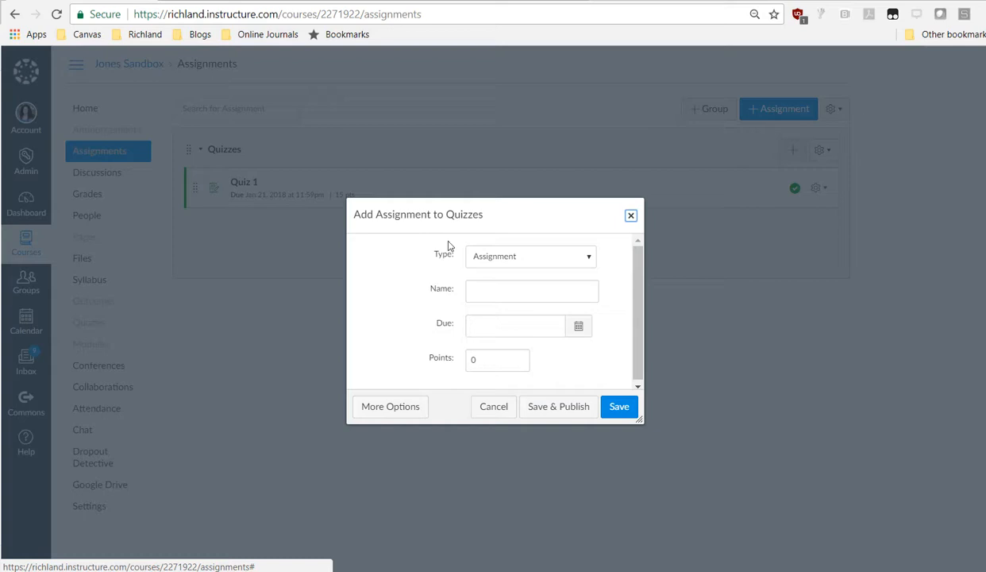
pyautogui.click(542, 284)
pyautogui.write('Quiz 2')
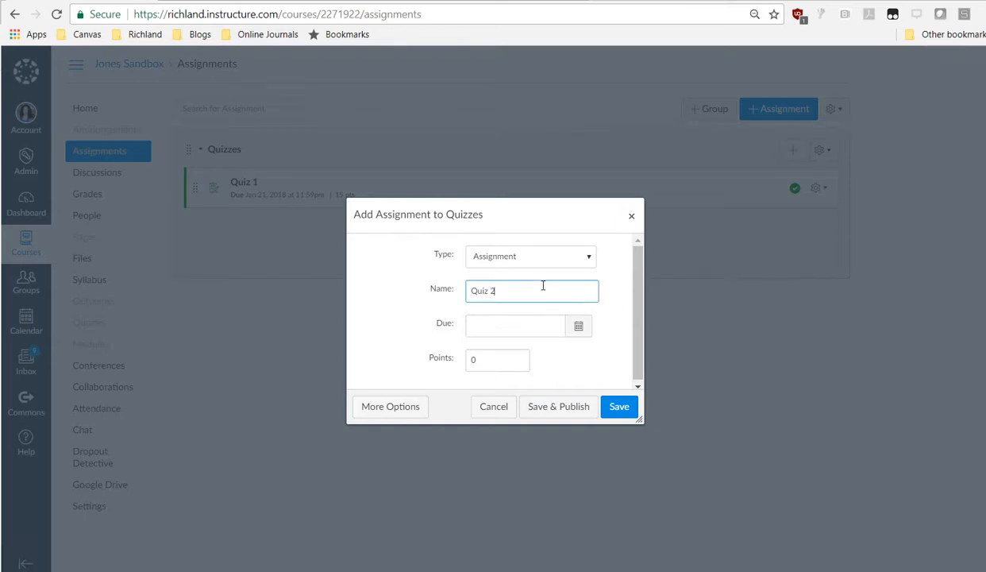
pyautogui.click(577, 326)
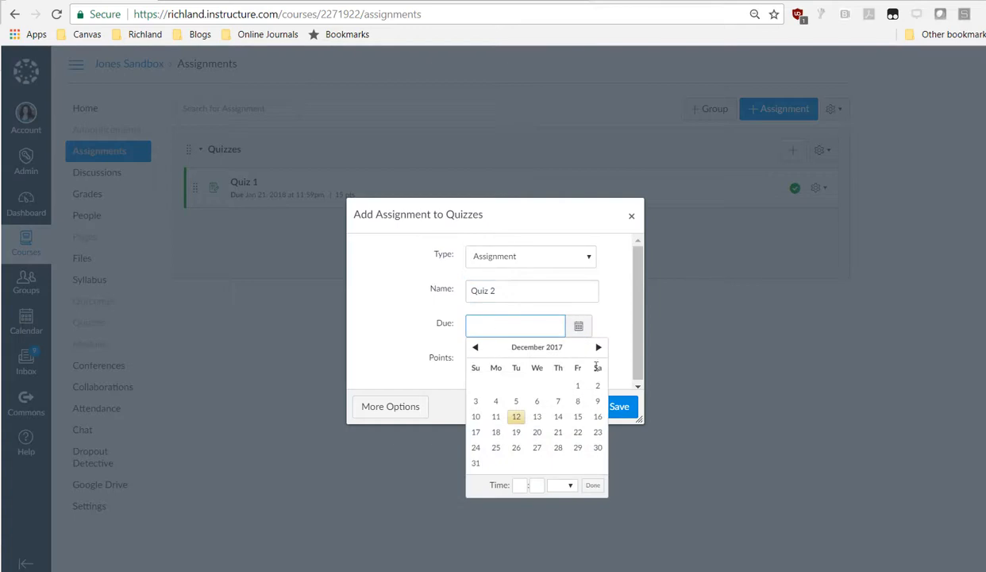
pyautogui.click(598, 347)
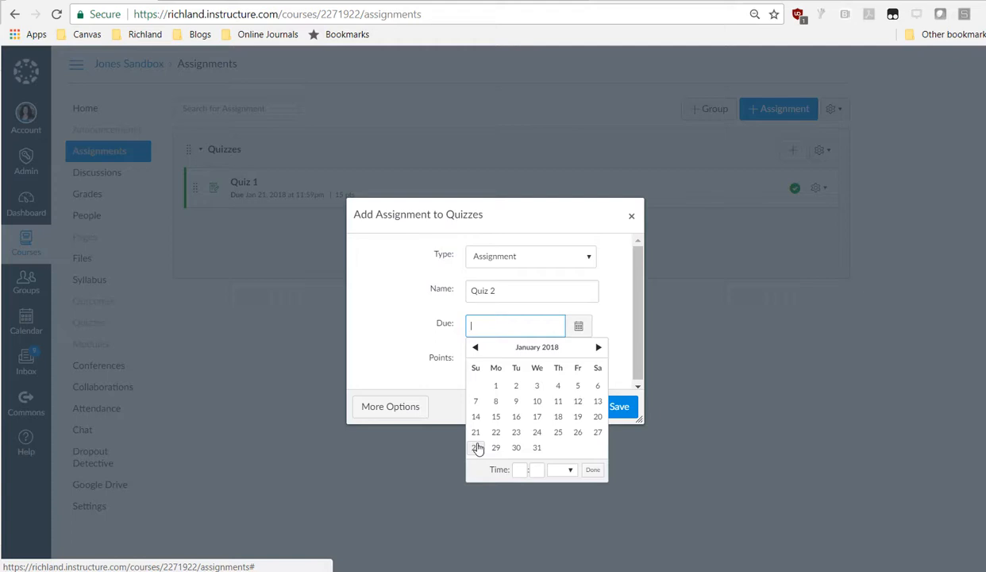
pyautogui.click(475, 447)
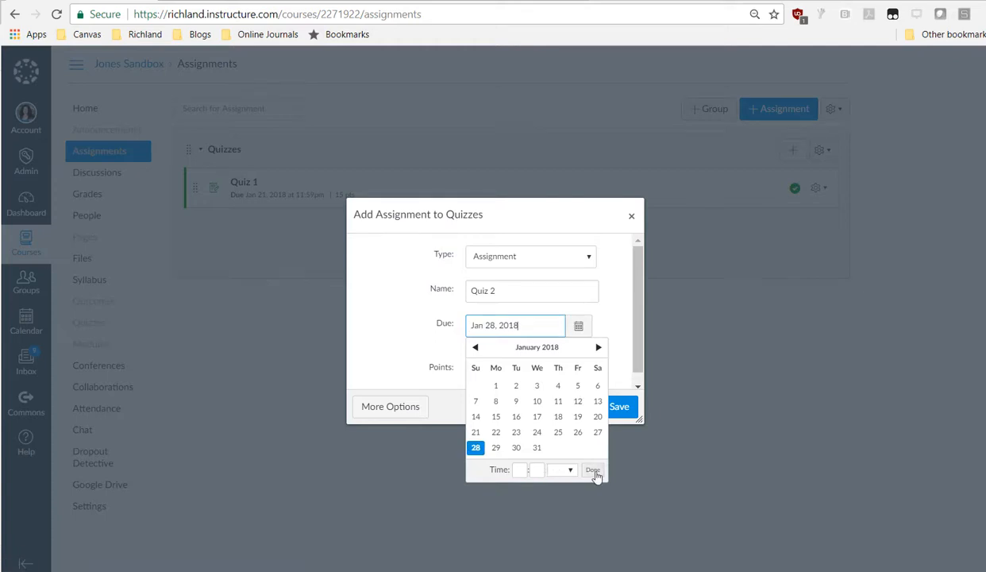
pyautogui.click(521, 469)
pyautogui.write('11')
pyautogui.click(534, 470)
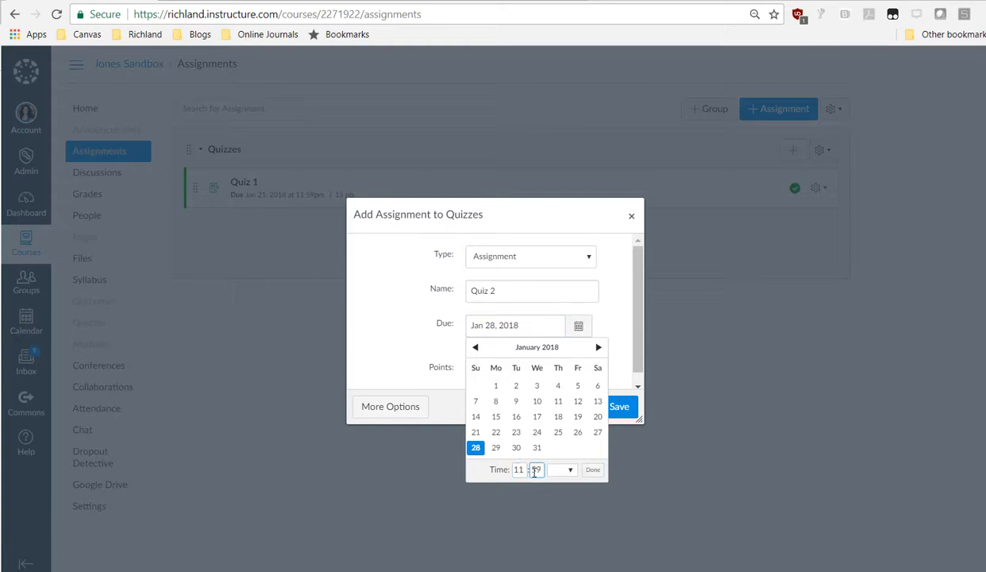
pyautogui.click(562, 469)
pyautogui.click(555, 491)
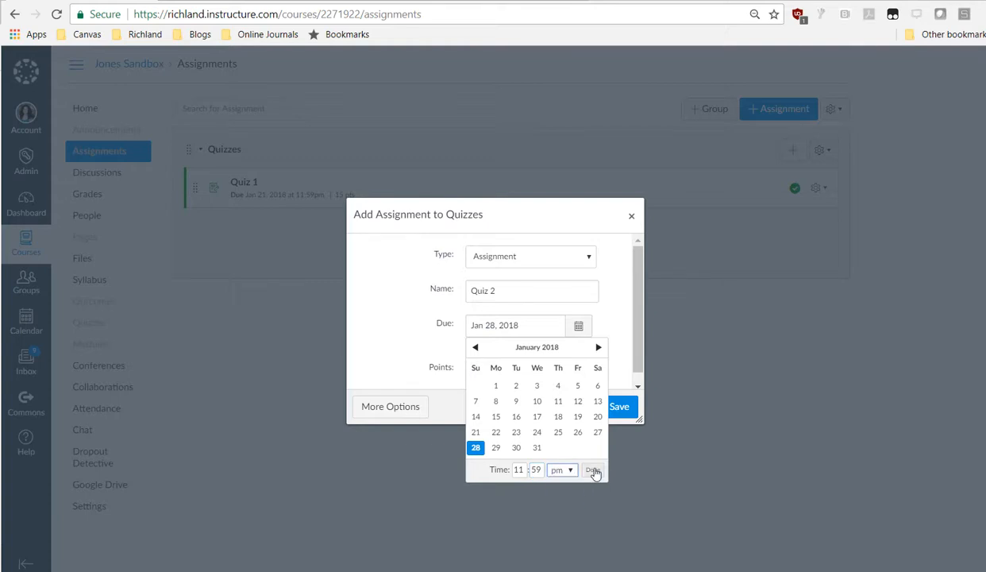
pyautogui.click(593, 470)
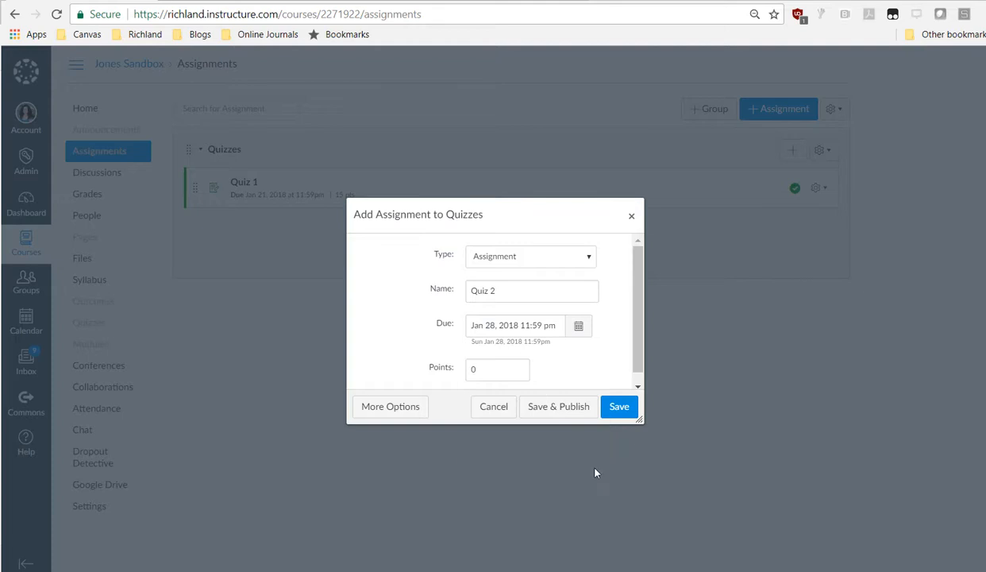
# - Set Quiz 2's points to 15, saving and publishing it
pyautogui.click(499, 378)
pyautogui.press('BackSpace')
pyautogui.write('15')
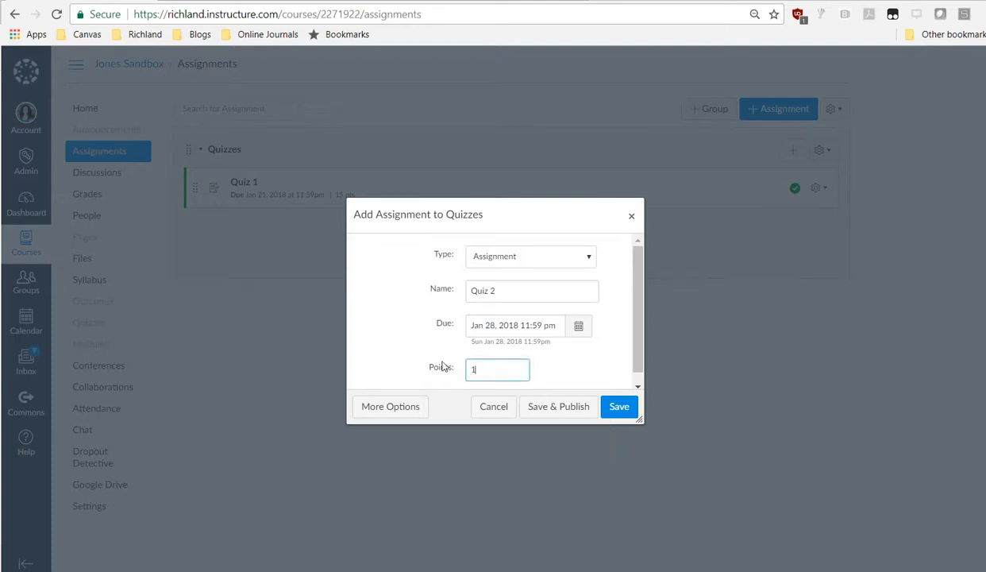
pyautogui.click(567, 414)
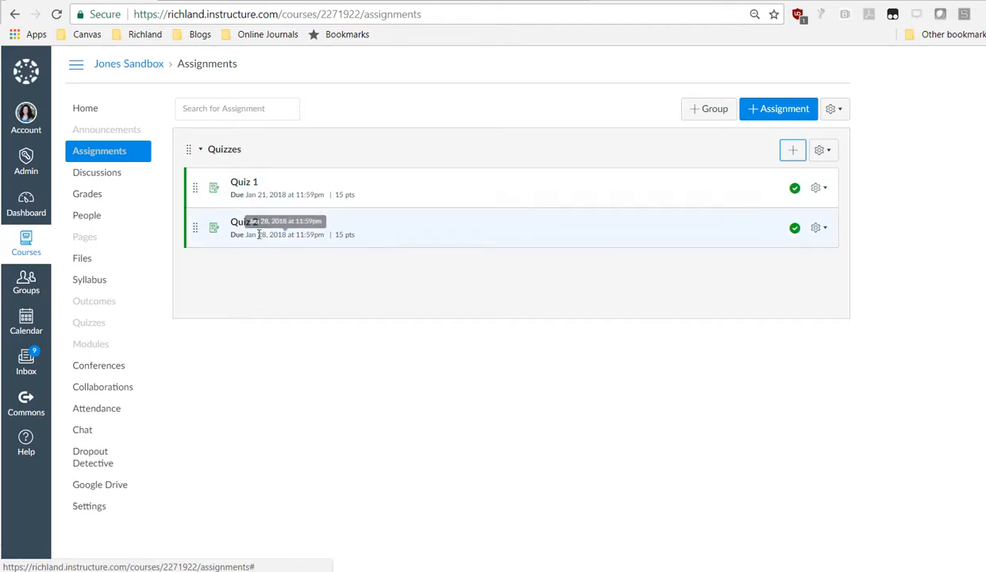
# - Add and publish "Quiz 3" in the Quizzes group, due Feb 4, 2018 at 11:59 pm and worth 15 points
pyautogui.click(793, 150)
pyautogui.click(515, 289)
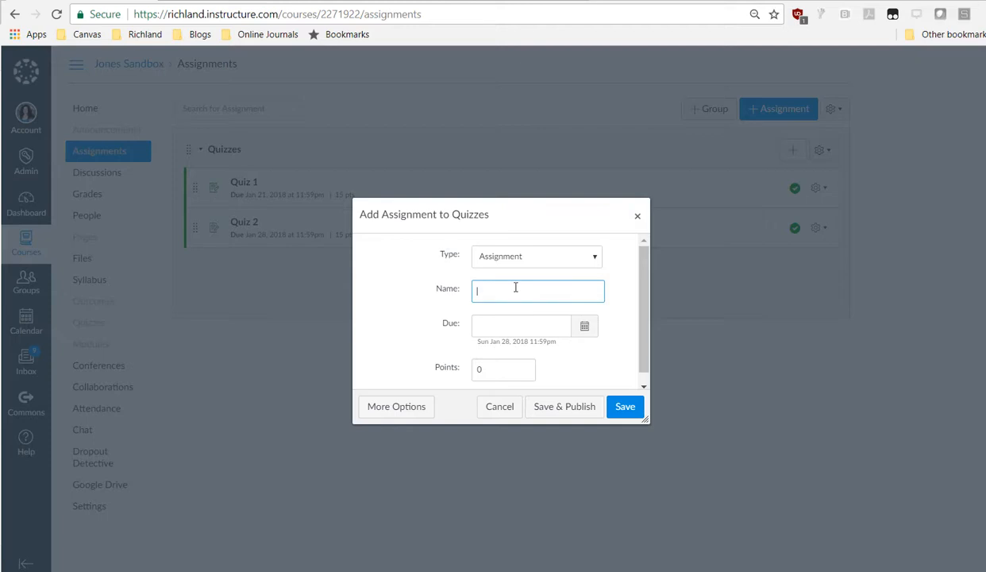
pyautogui.write('Quiz 3')
pyautogui.click(584, 330)
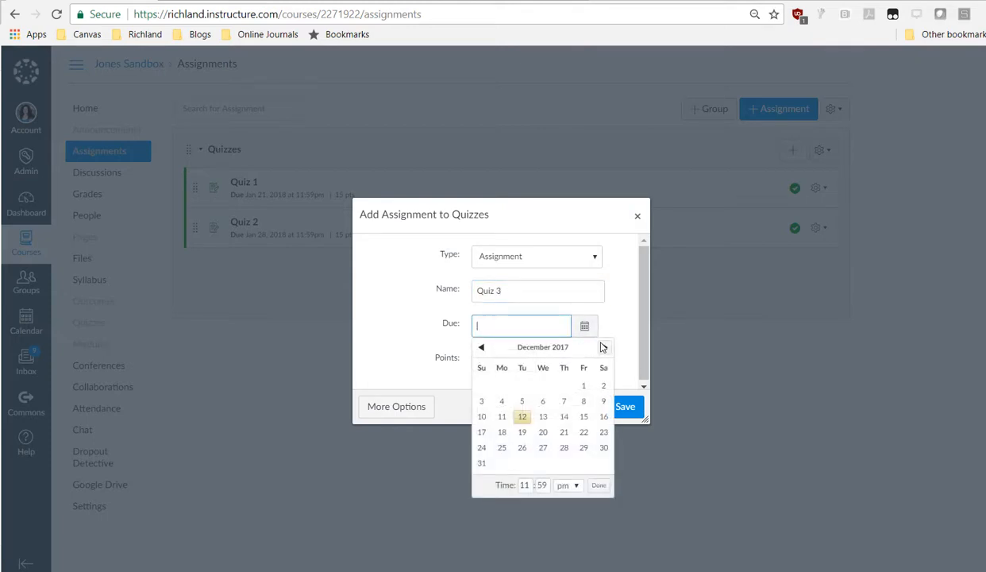
pyautogui.click(602, 347)
pyautogui.click(601, 347)
pyautogui.click(486, 404)
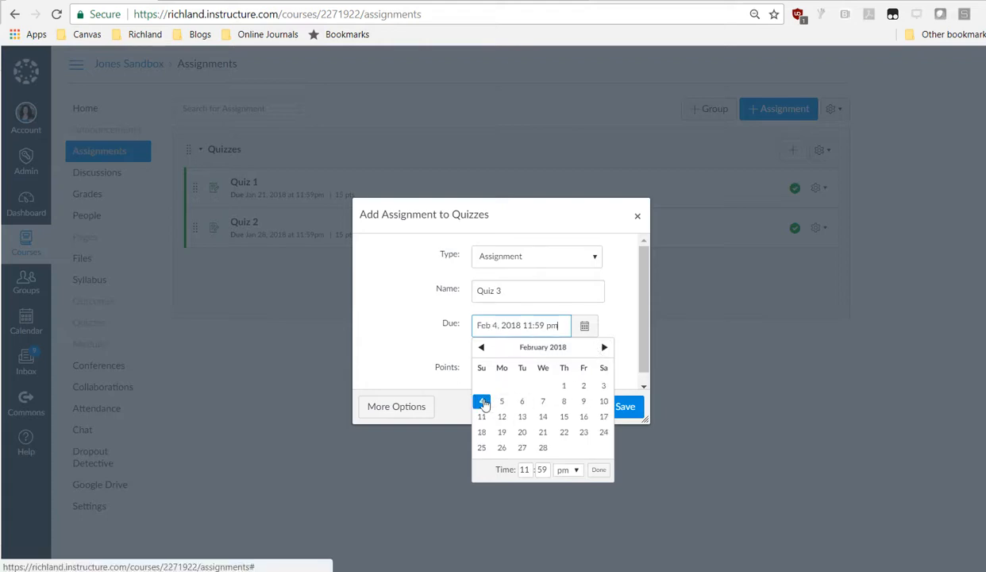
pyautogui.click(596, 469)
pyautogui.click(483, 370)
pyautogui.write('15')
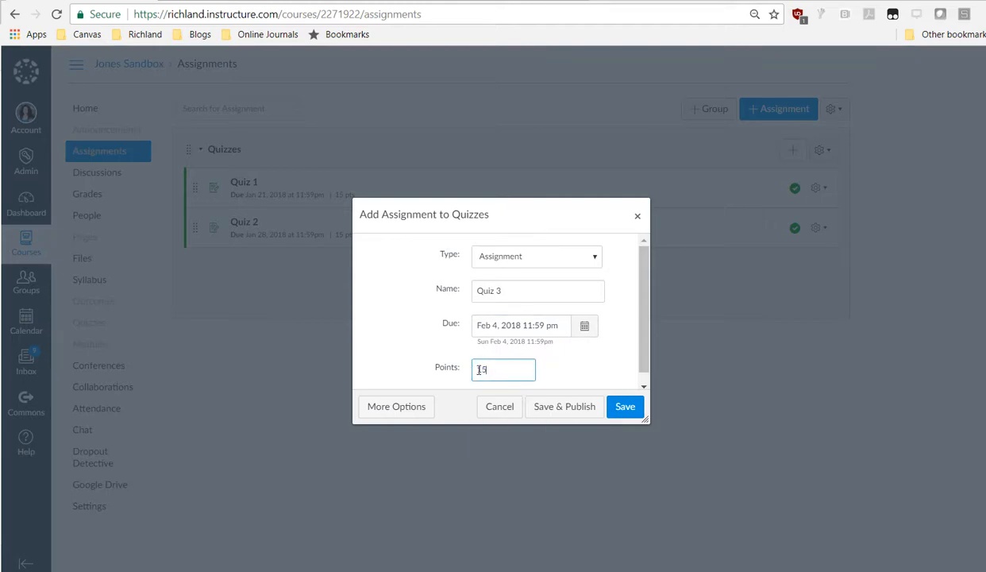
pyautogui.click(583, 407)
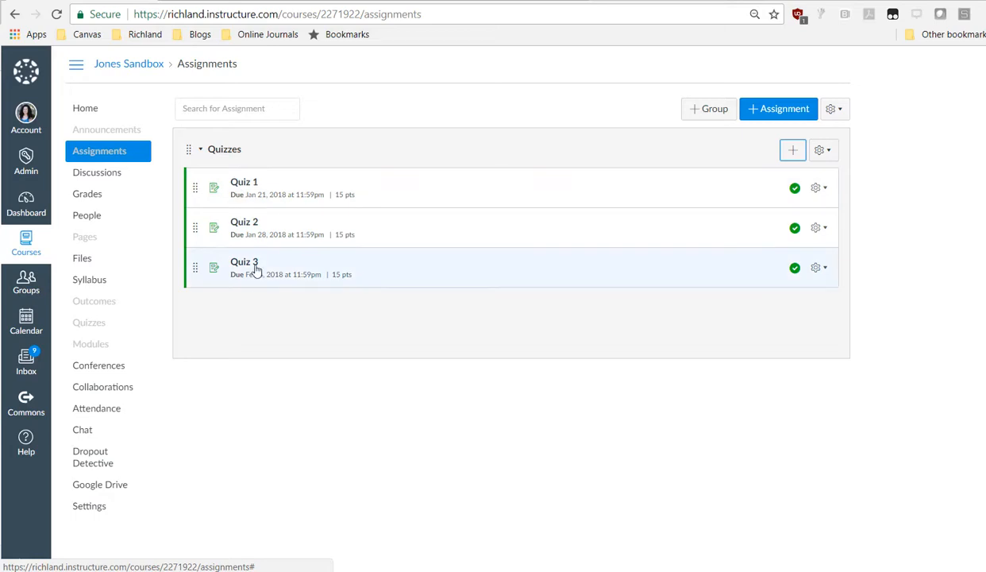
# - Review Quiz 1's name, due date and points in its edit settings, and close them without changes
pyautogui.click(825, 188)
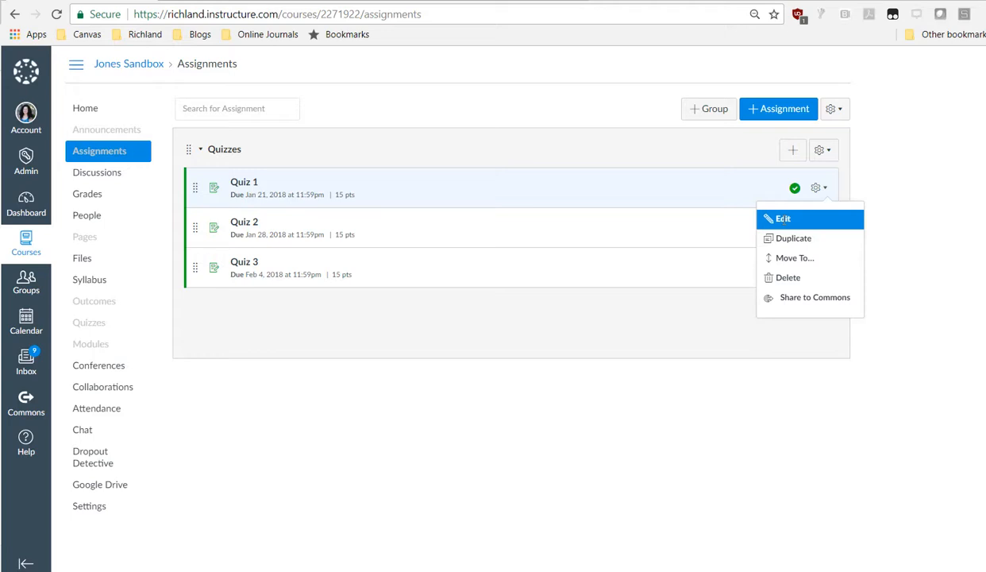
pyautogui.click(783, 220)
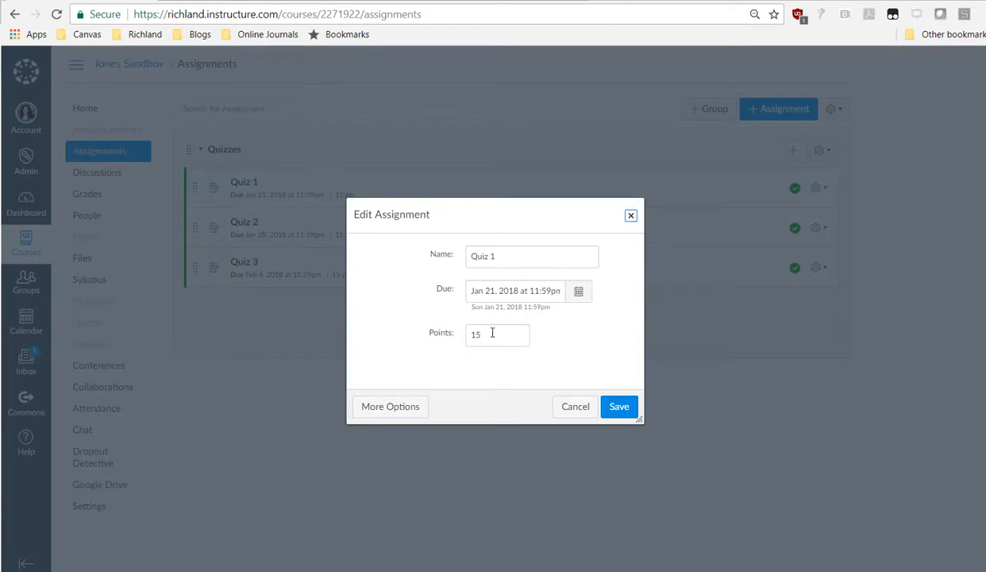
pyautogui.click(494, 255)
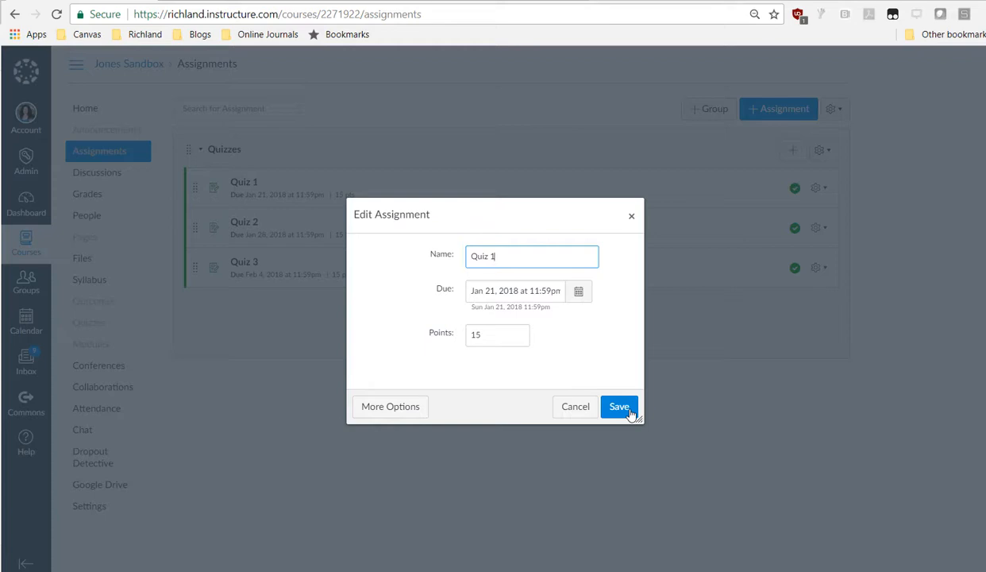
pyautogui.click(574, 409)
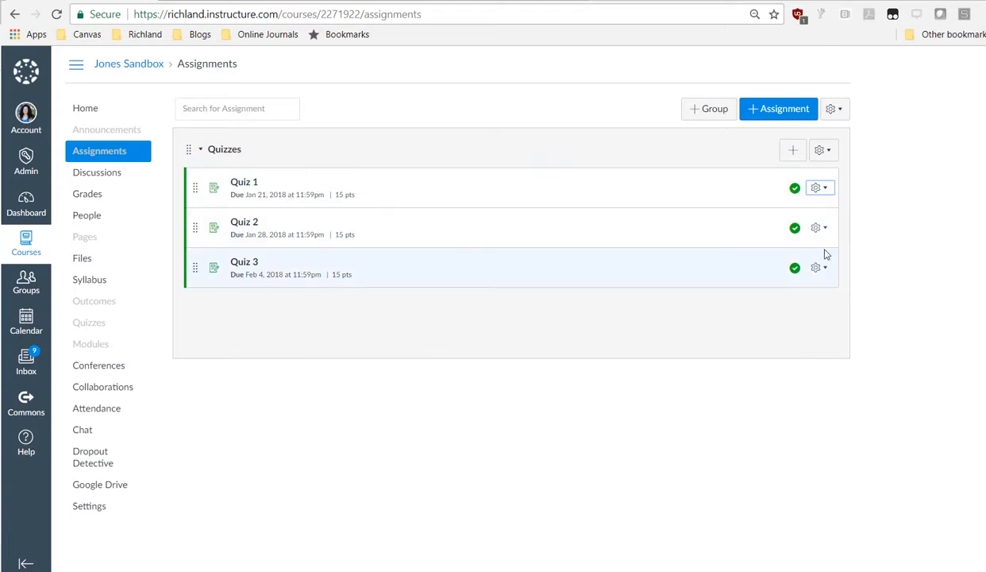
# - Duplicate Quiz 3 and rename the copy as "Quiz 4"
pyautogui.click(819, 271)
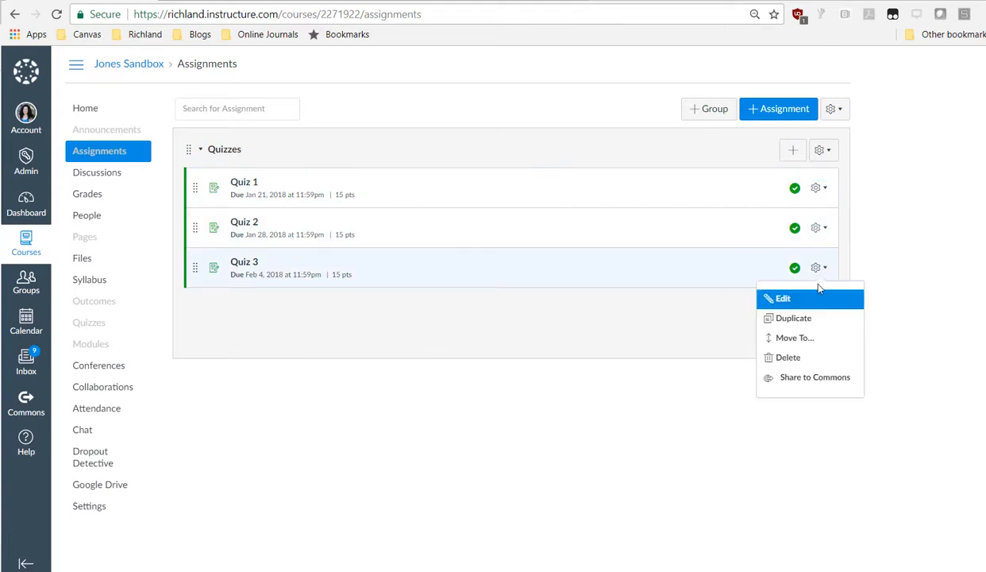
pyautogui.click(808, 318)
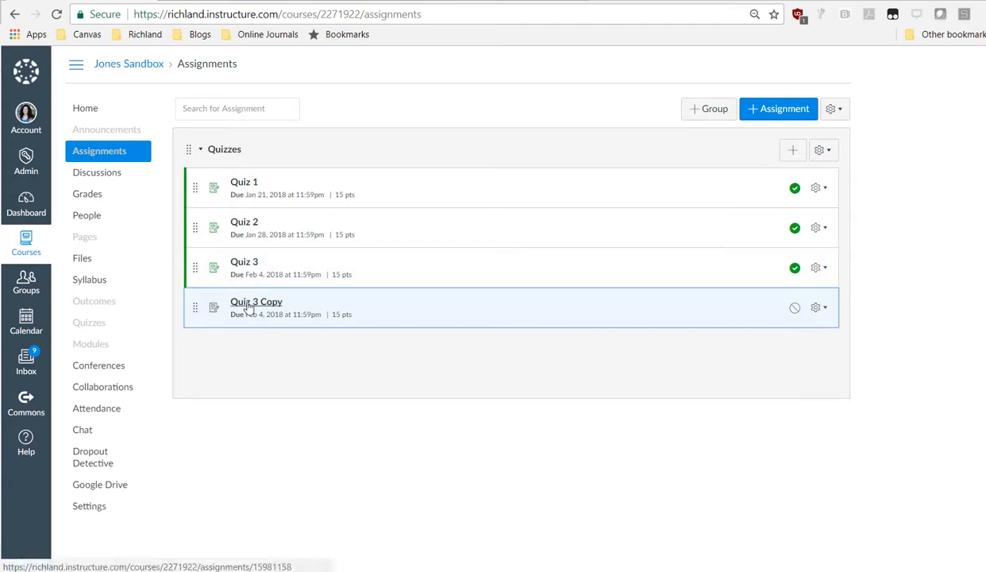
pyautogui.click(818, 308)
pyautogui.click(819, 339)
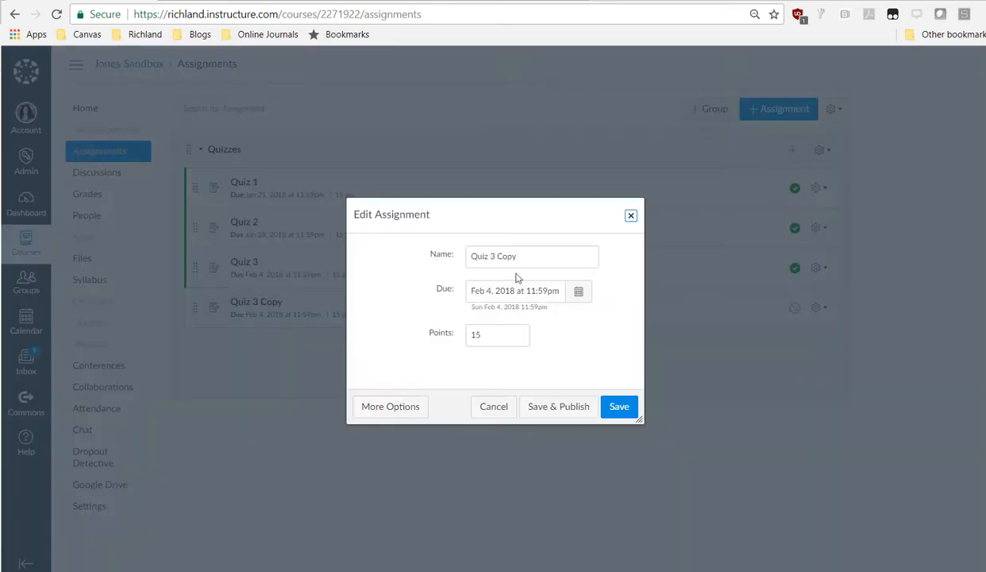
pyautogui.click(496, 256)
pyautogui.moveTo(490, 256); pyautogui.dragTo(522, 256)
pyautogui.write('4')
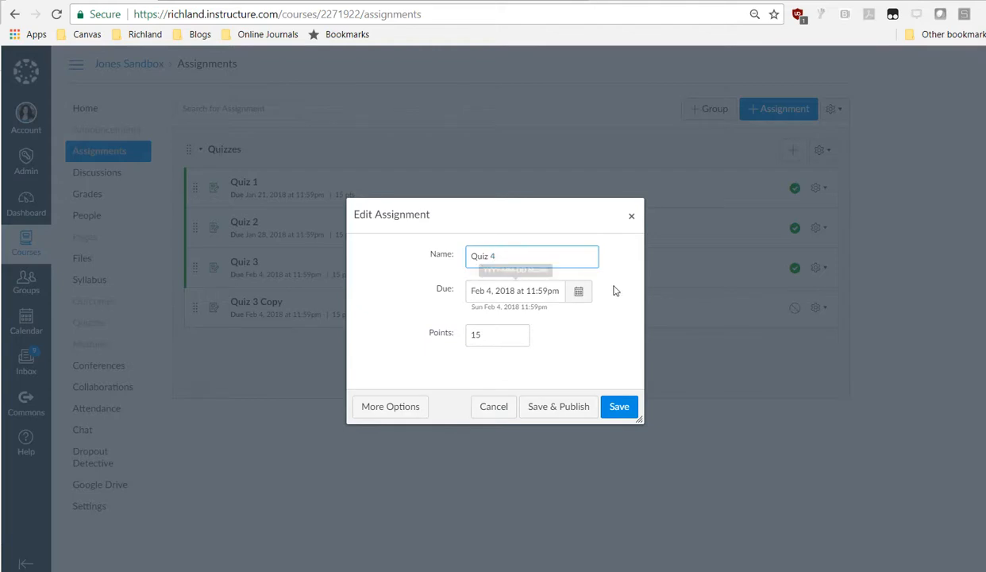
# - Set Quiz 4's due date to Feb 11, 2018, keeping 11:59 pm, and save and publish it
pyautogui.click(580, 291)
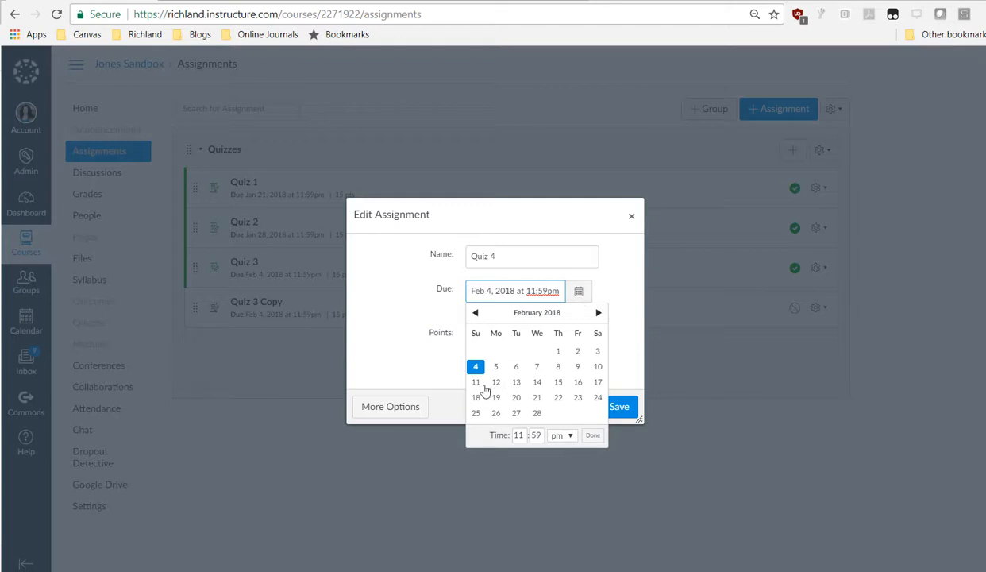
pyautogui.click(476, 382)
pyautogui.click(592, 436)
pyautogui.click(548, 407)
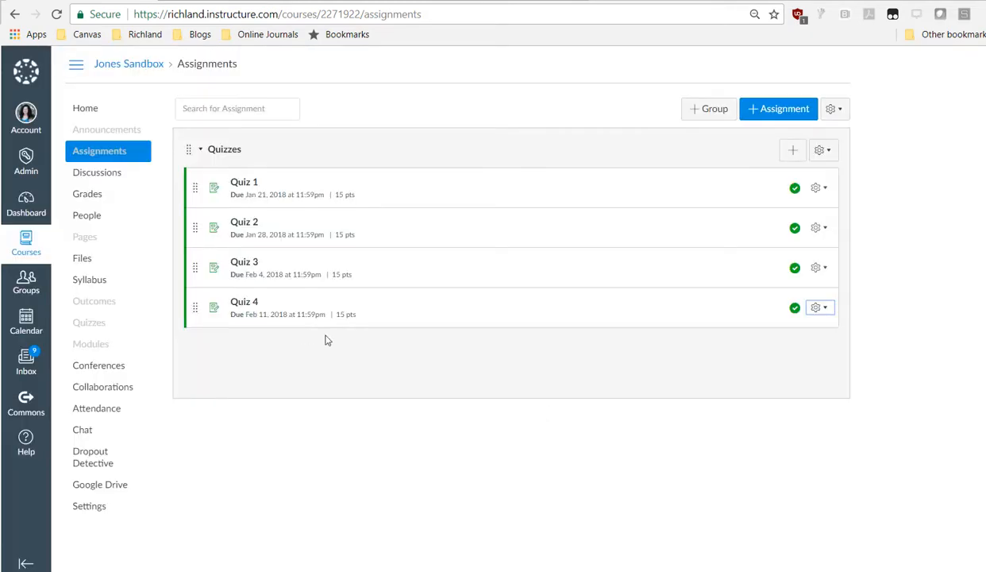
# - Try moving Quiz 4 higher in the Quizzes group, and rearrange the quizzes back into numerical order
pyautogui.click(824, 312)
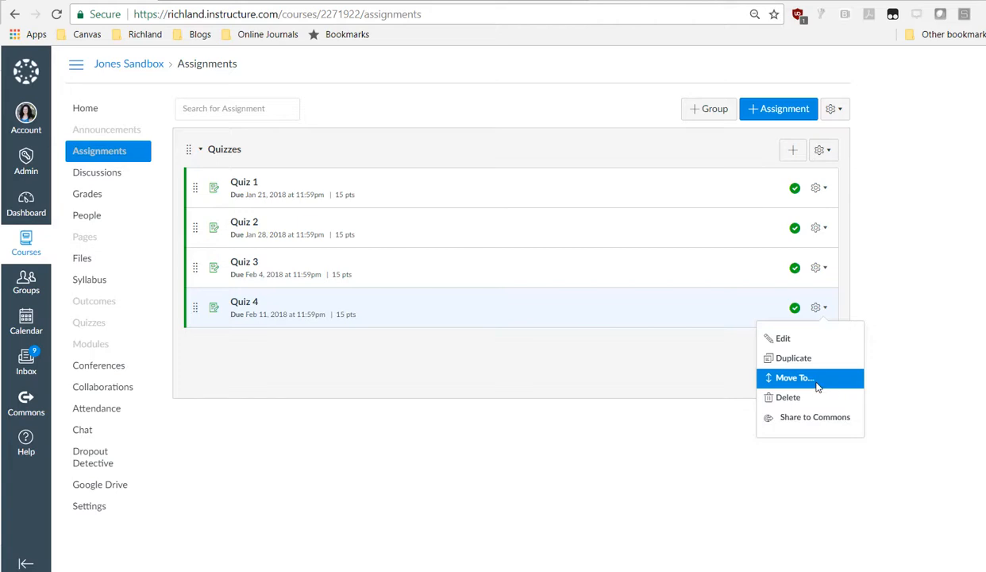
pyautogui.click(575, 352)
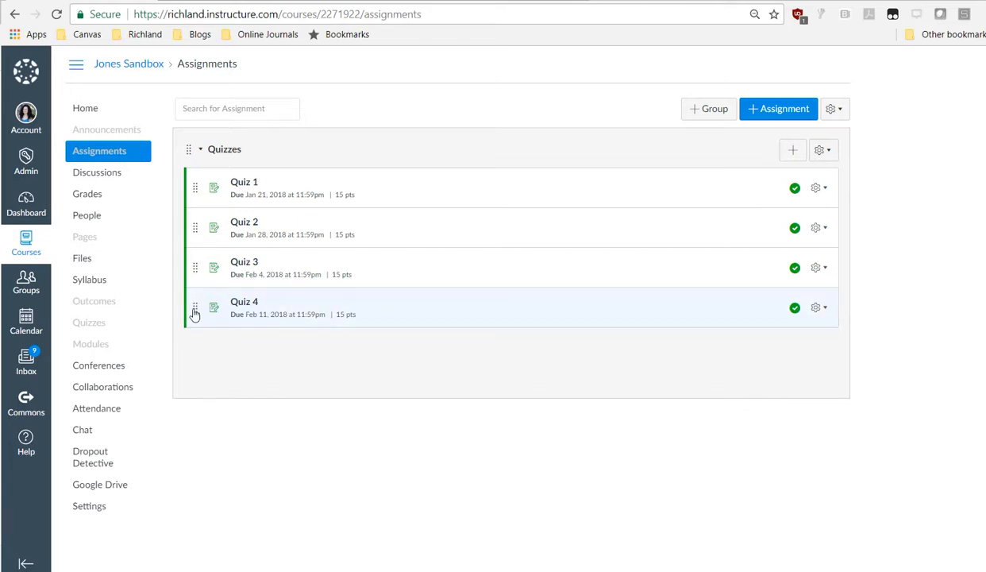
pyautogui.moveTo(195, 313); pyautogui.dragTo(185, 206)
pyautogui.moveTo(195, 262); pyautogui.dragTo(199, 240)
pyautogui.moveTo(194, 306); pyautogui.dragTo(202, 262)
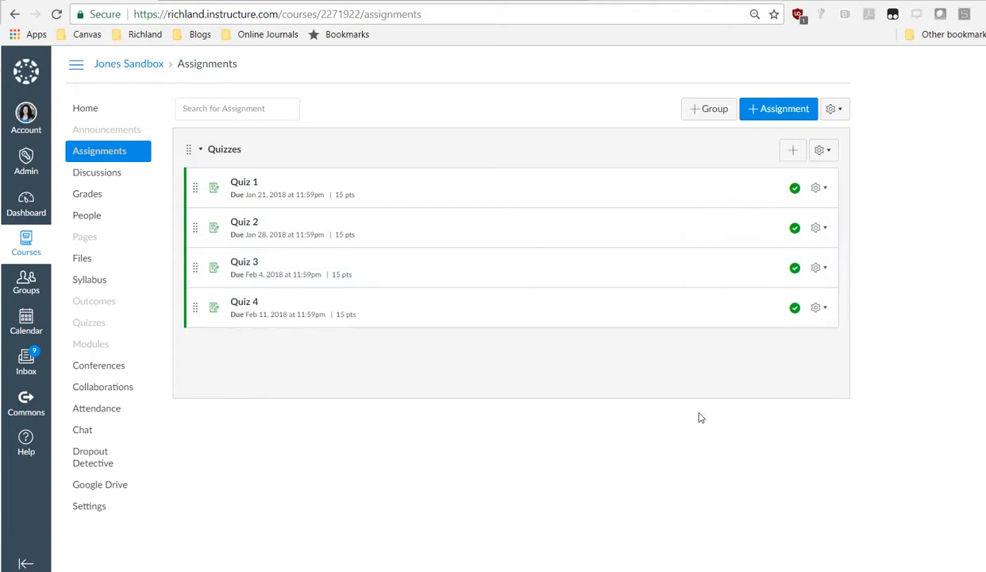
pyautogui.click(824, 235)
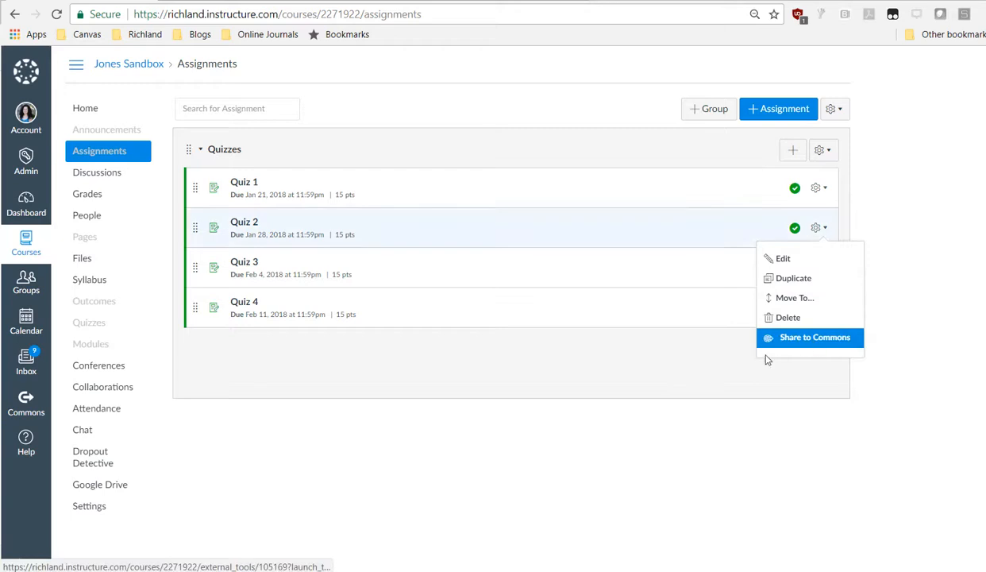
pyautogui.click(634, 375)
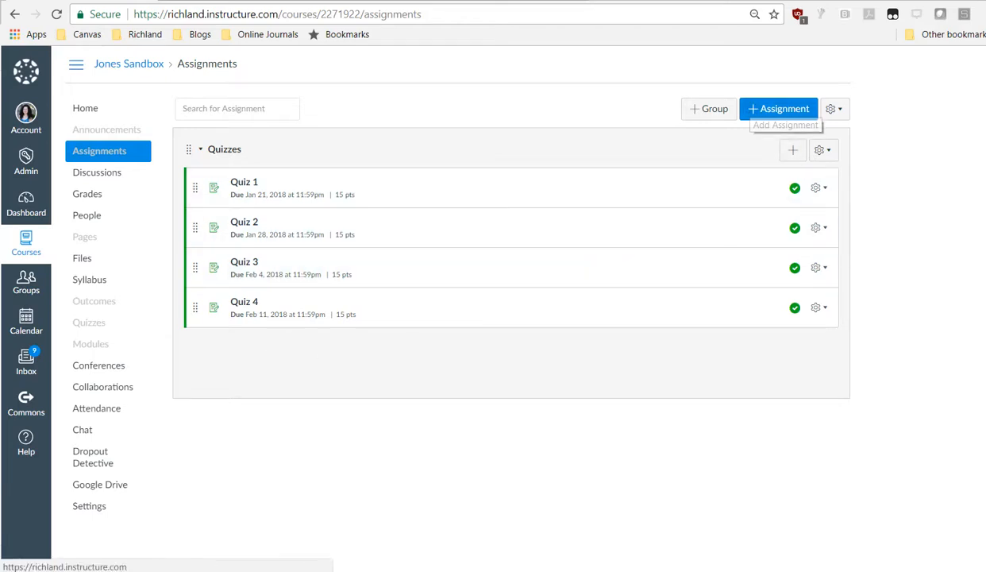
# - Check the discussion points in the Word syllabus, and add an assignment group named "Discussions" on the Canvas Assignments page
pyautogui.moveTo(511, 123); pyautogui.dragTo(567, 81)
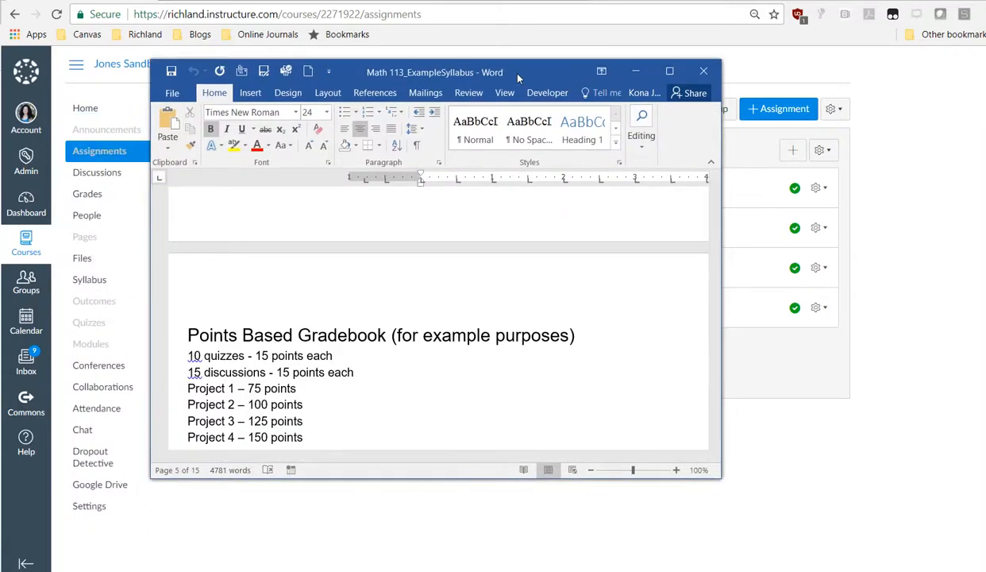
pyautogui.moveTo(518, 75); pyautogui.dragTo(0, 32)
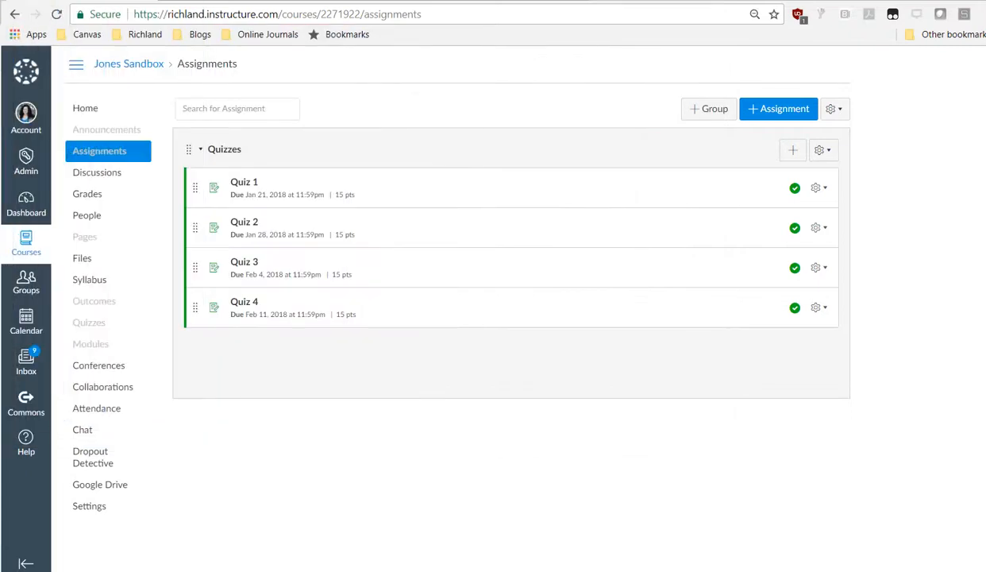
pyautogui.click(697, 114)
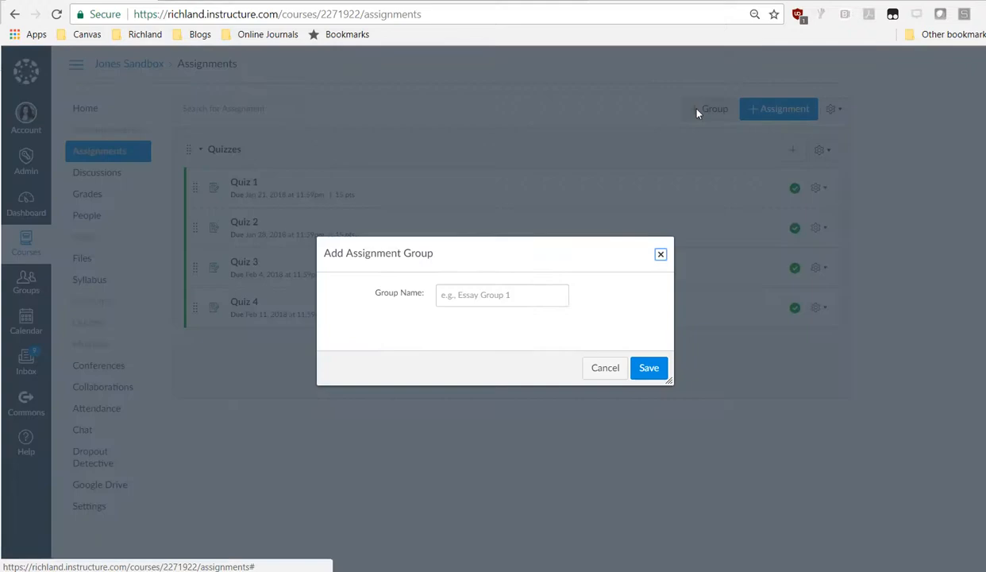
pyautogui.click(537, 290)
pyautogui.write('Discussions')
pyautogui.click(648, 369)
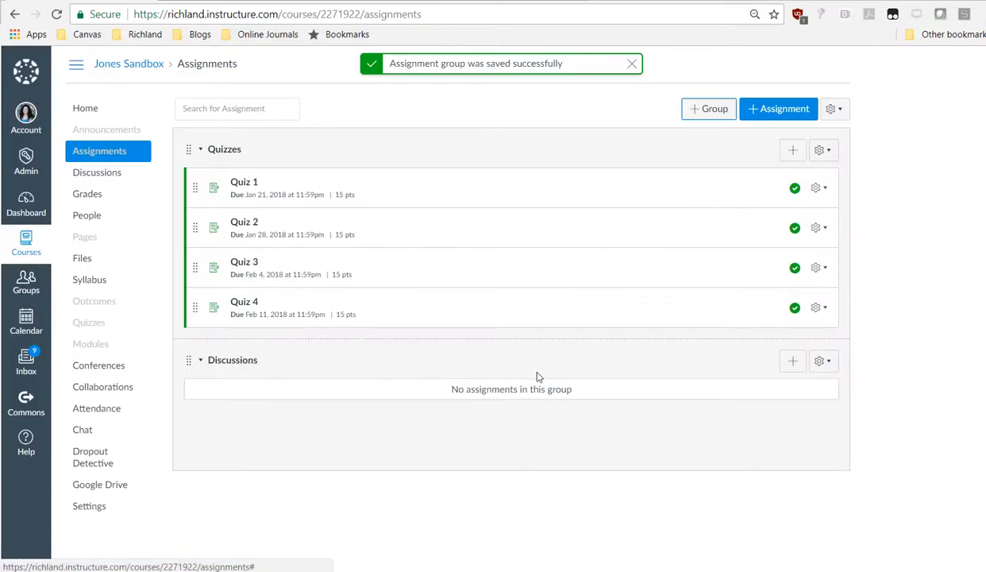
# - Start a new item of type Discussion in the Discussions group and name it "Discussion 1"
pyautogui.click(792, 360)
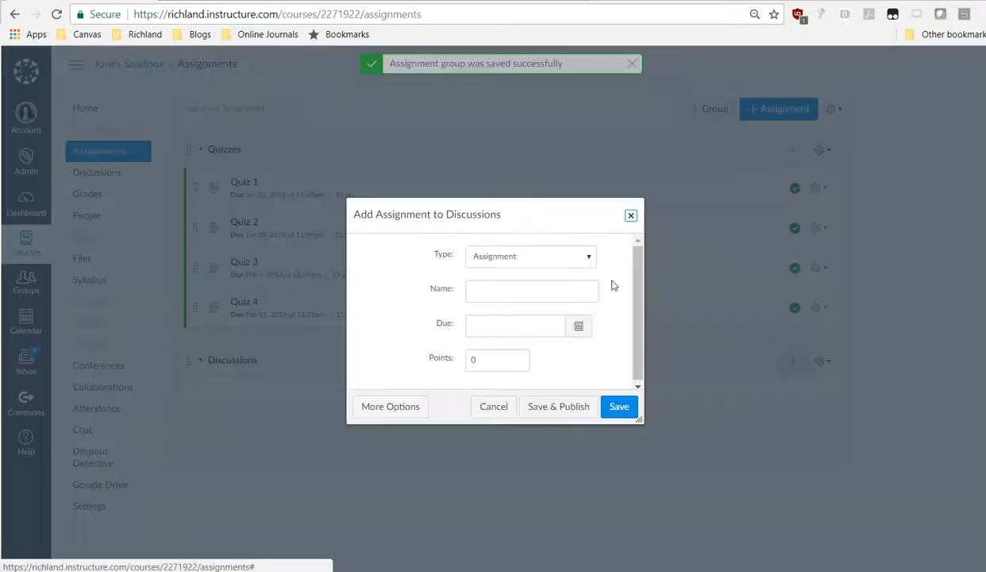
pyautogui.click(529, 265)
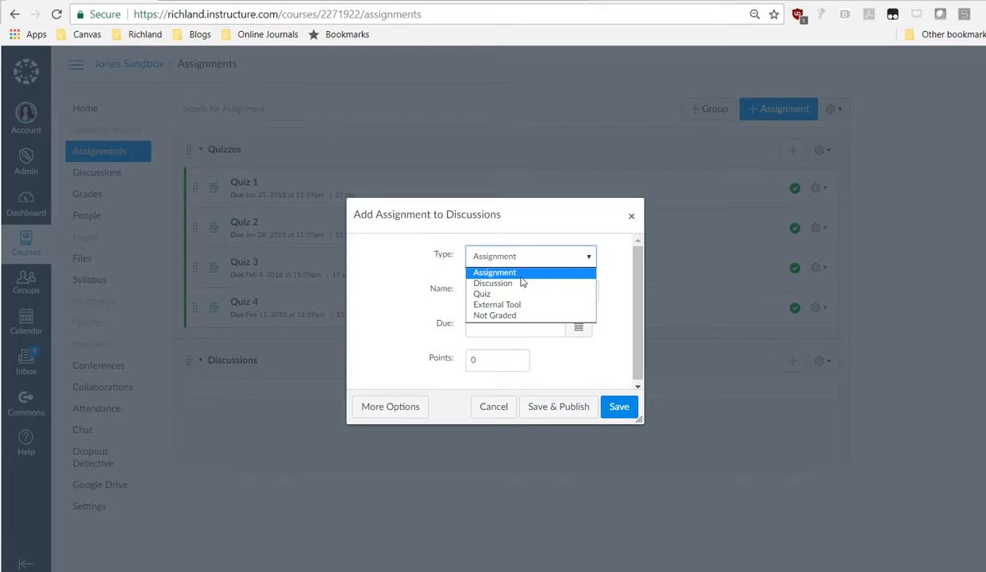
pyautogui.click(618, 295)
pyautogui.click(551, 264)
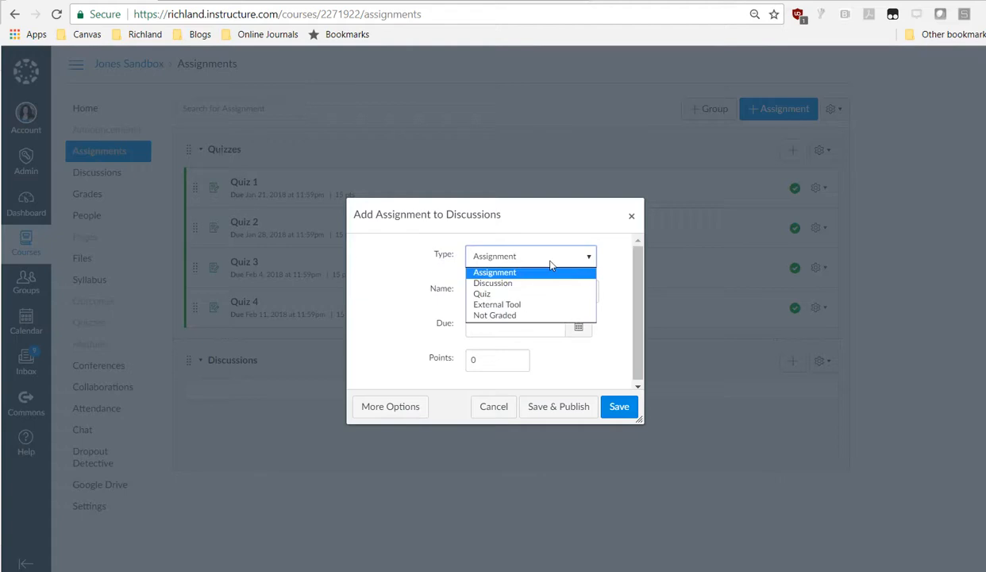
pyautogui.click(534, 283)
pyautogui.click(512, 297)
pyautogui.write('Discussion 1')
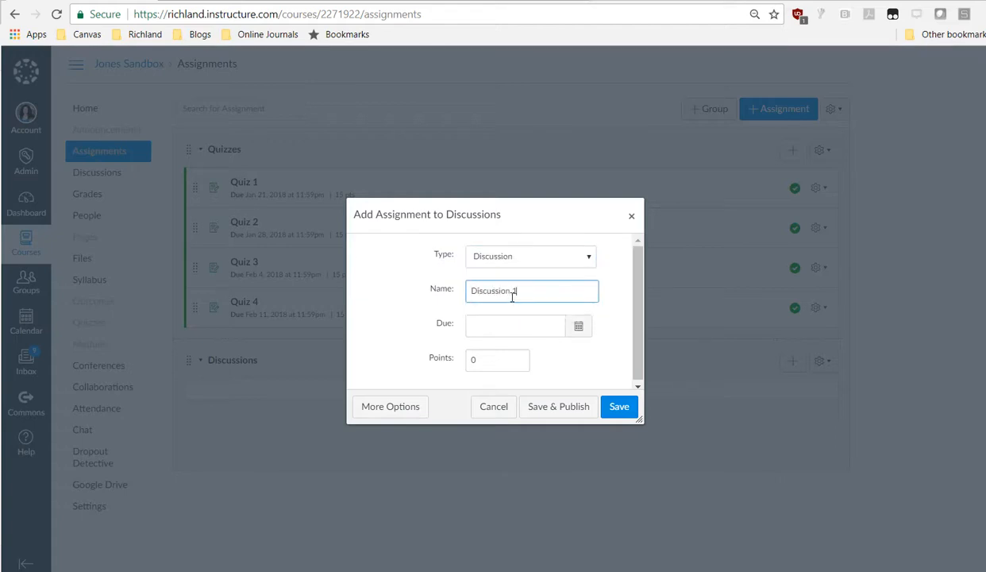
# - Set Discussion 1's due date to Jan 21, 2018 and its points to 15, and save and publish it
pyautogui.click(577, 325)
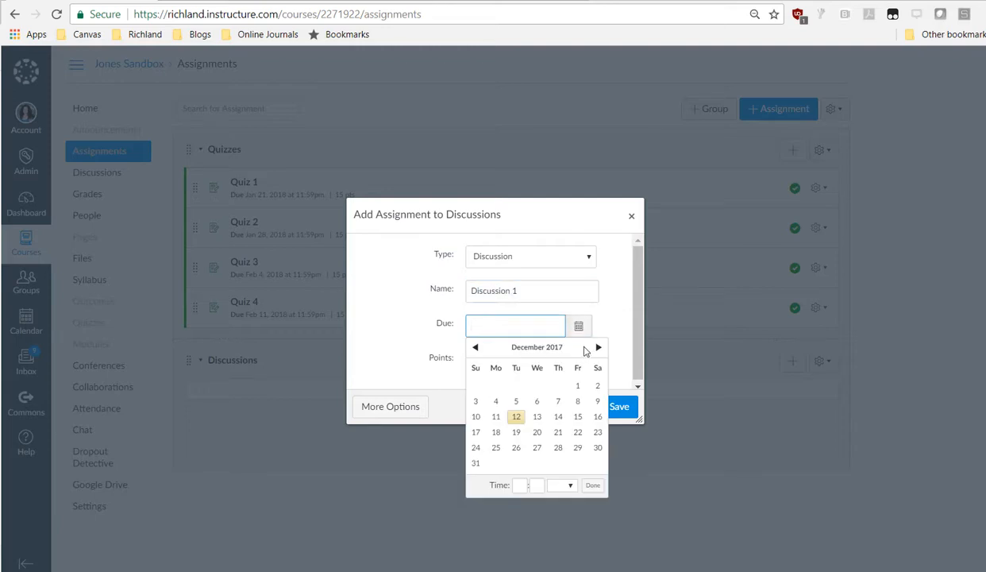
pyautogui.click(598, 346)
pyautogui.click(475, 435)
pyautogui.click(591, 469)
pyautogui.click(500, 372)
pyautogui.write('15')
pyautogui.click(570, 406)
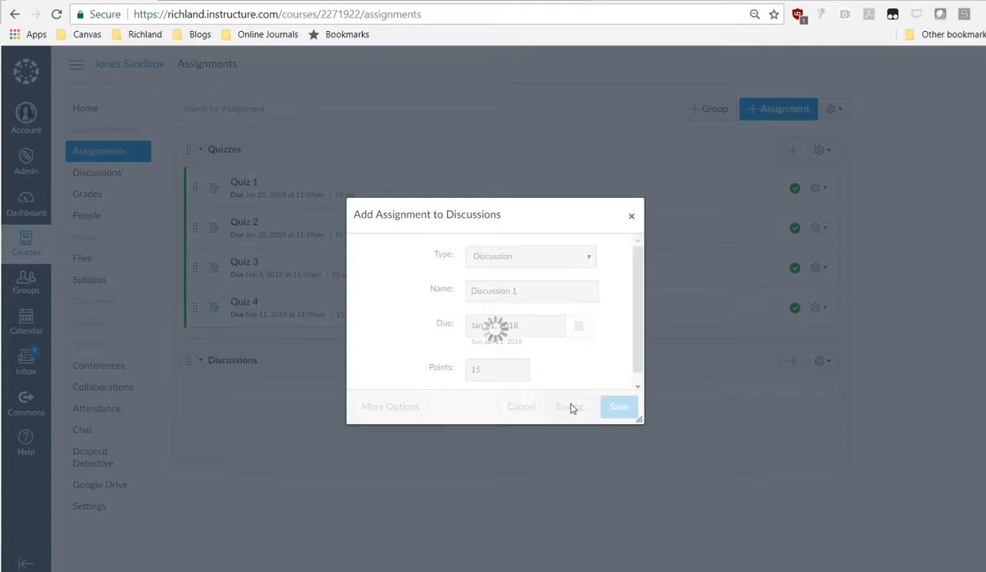
# - Start another item of type Discussion in the Discussions group and name it "Discussion 2"
pyautogui.click(791, 363)
pyautogui.click(542, 290)
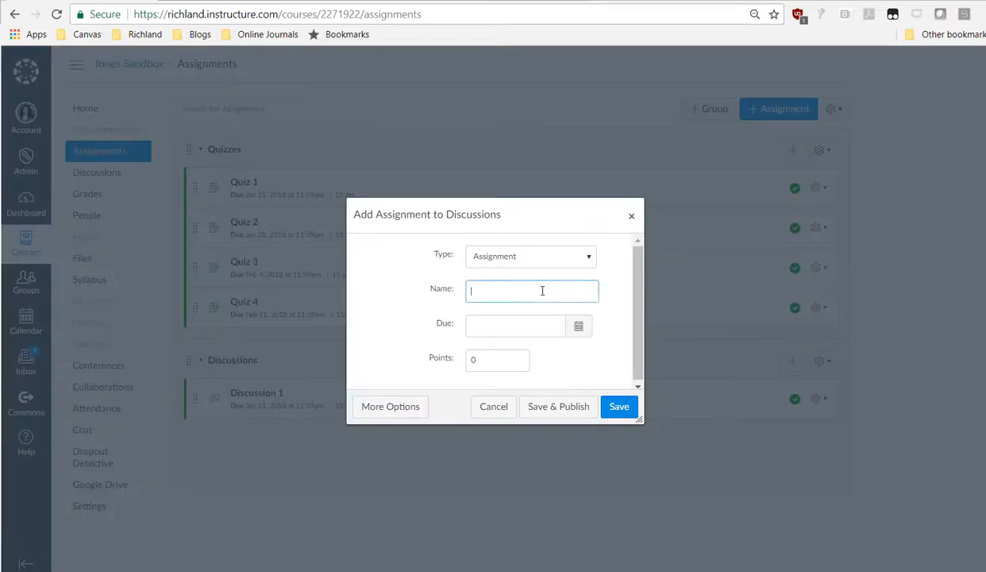
pyautogui.click(527, 259)
pyautogui.click(526, 282)
pyautogui.write('Discussion 2')
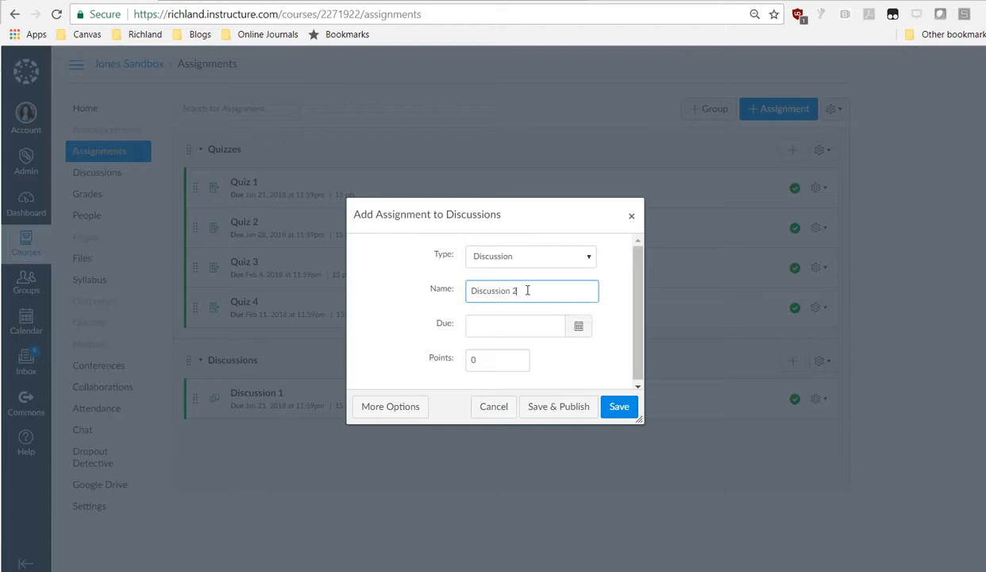
# - Set Discussion 2's due date to Jan 28, 2018 and its points to 15, and save and publish it
pyautogui.click(573, 329)
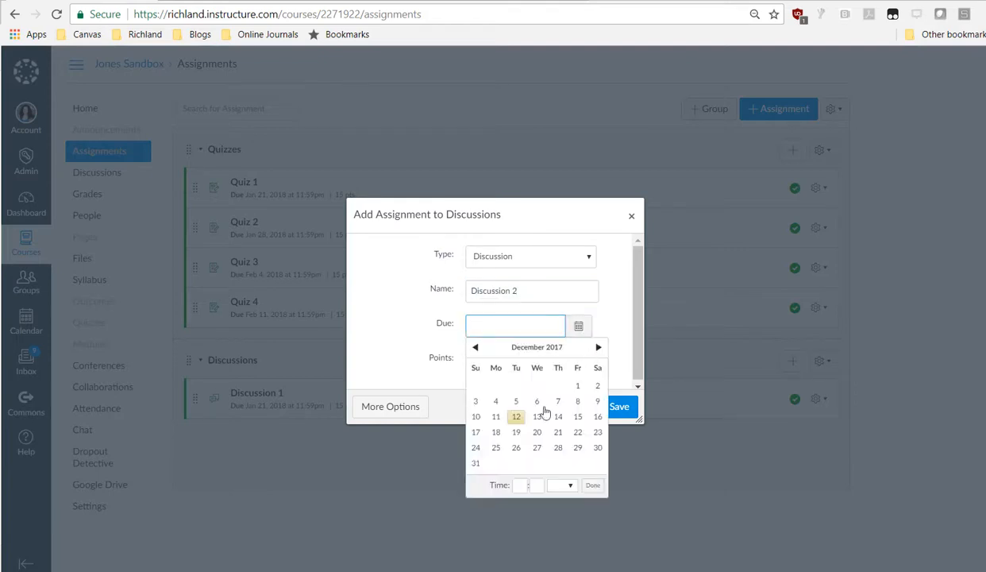
pyautogui.click(599, 346)
pyautogui.click(476, 447)
pyautogui.click(592, 469)
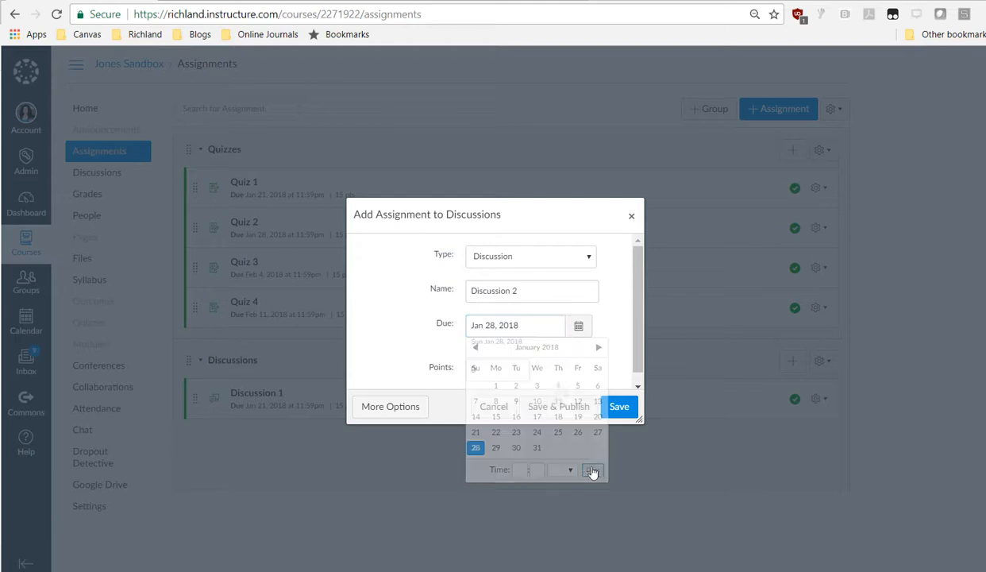
pyautogui.click(449, 370)
pyautogui.write('15')
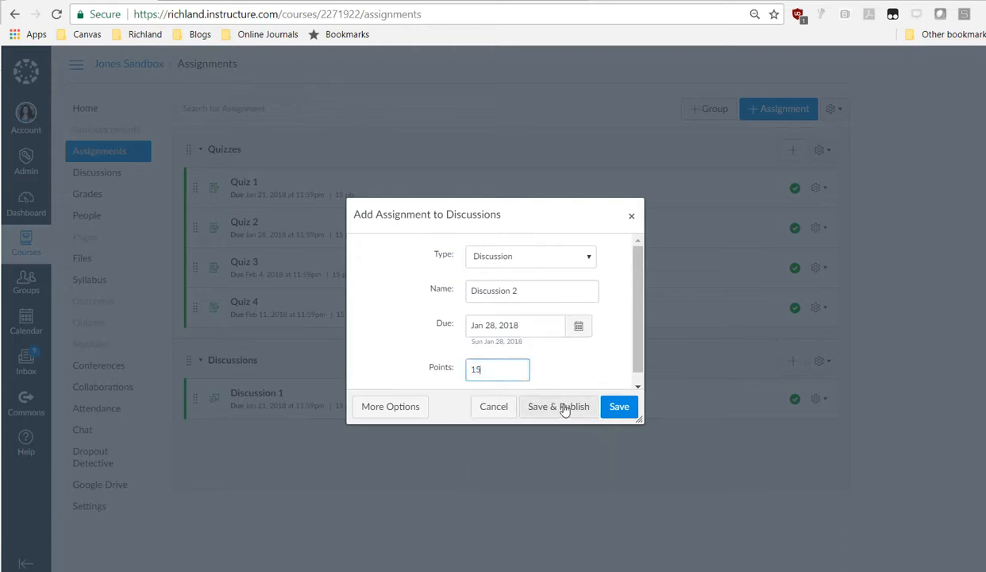
pyautogui.click(563, 406)
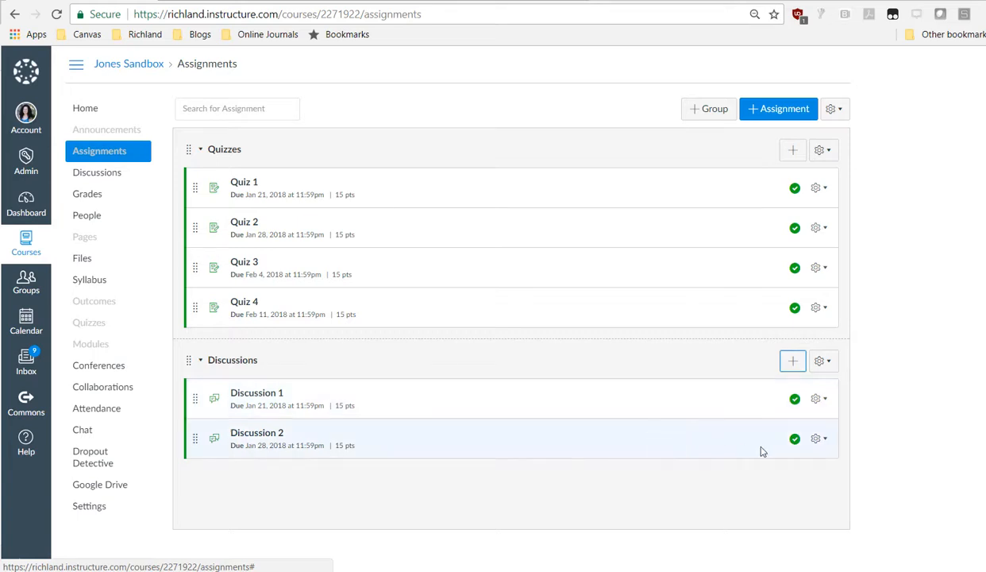
# - Unpublish Discussion 2 and Discussion 1, and publish both discussions again
pyautogui.click(795, 439)
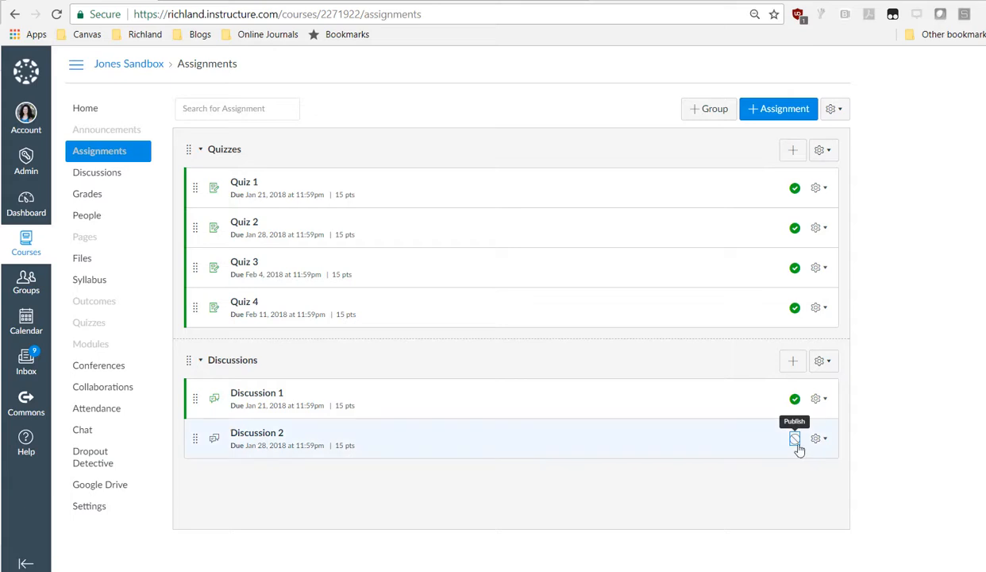
pyautogui.click(802, 487)
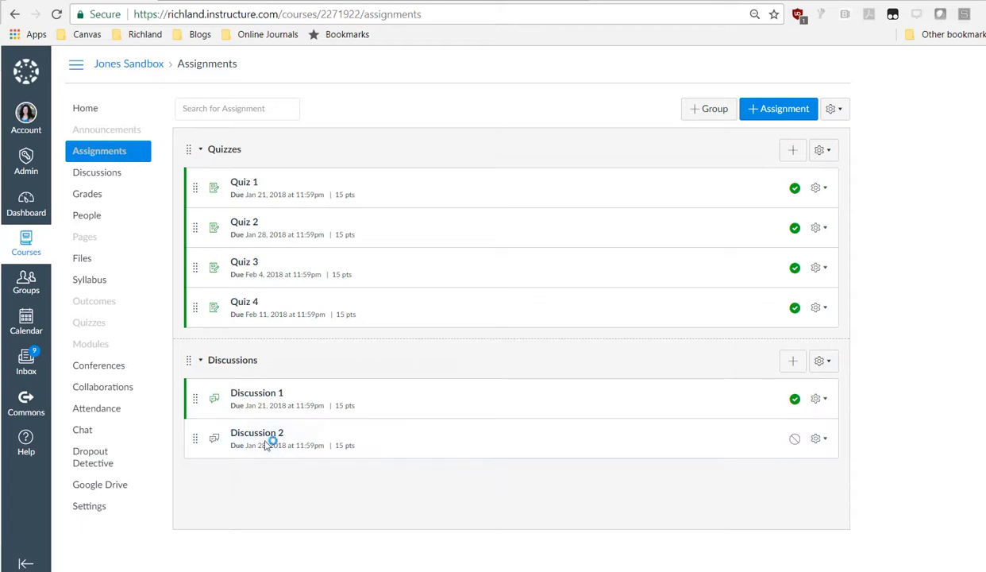
pyautogui.click(794, 398)
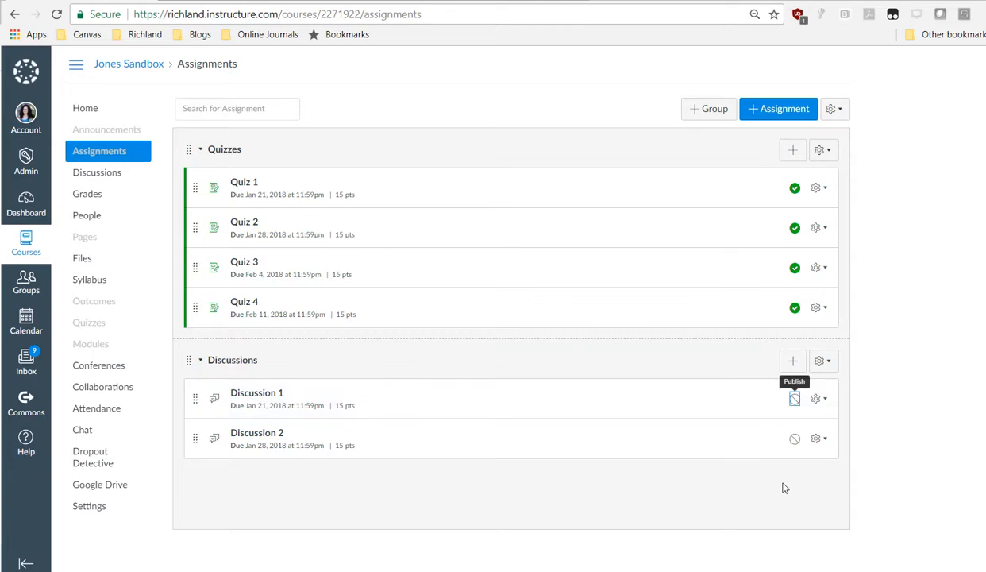
pyautogui.click(794, 399)
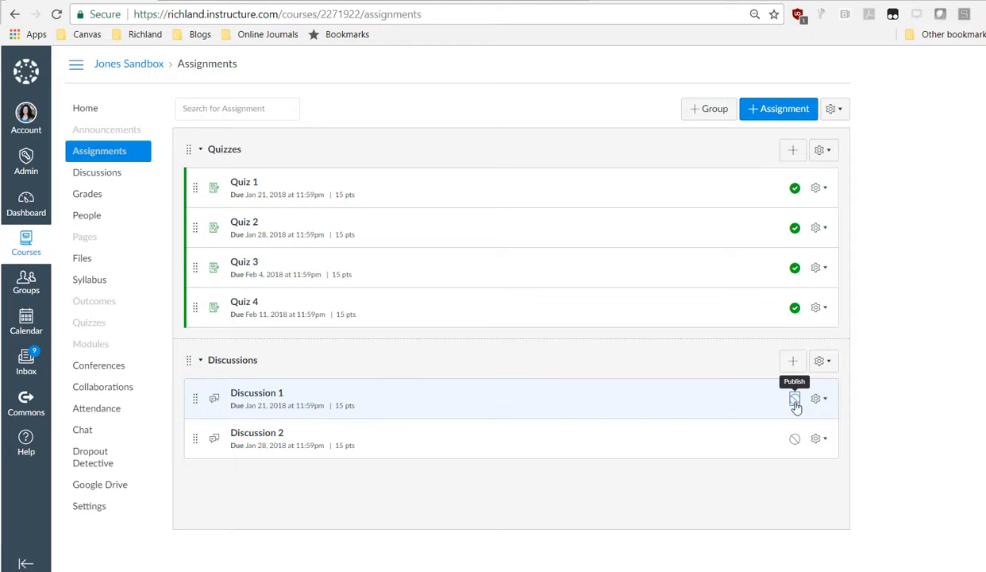
pyautogui.click(795, 439)
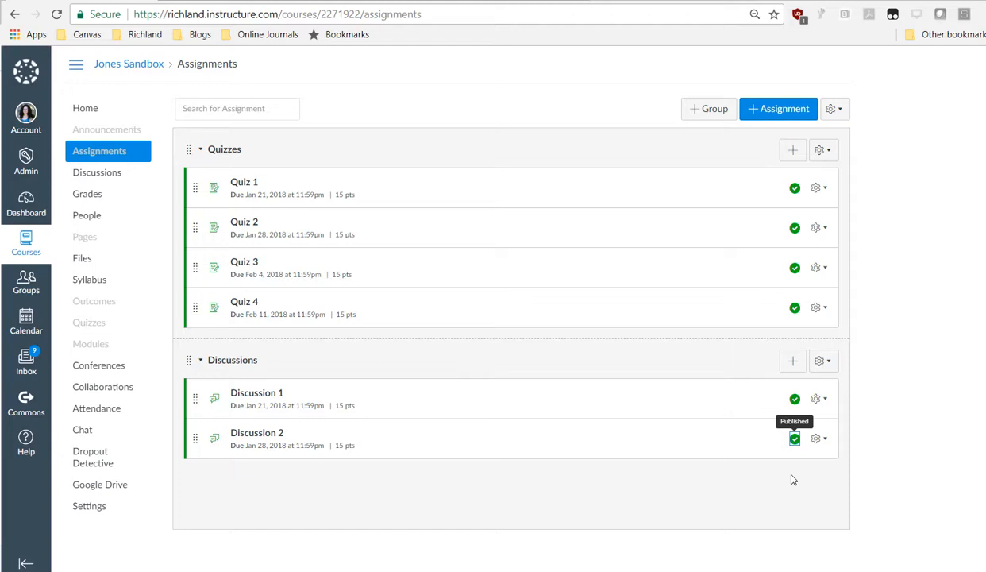
# - Unpublish Quiz 4 and Quiz 3, and publish both quizzes again
pyautogui.click(794, 308)
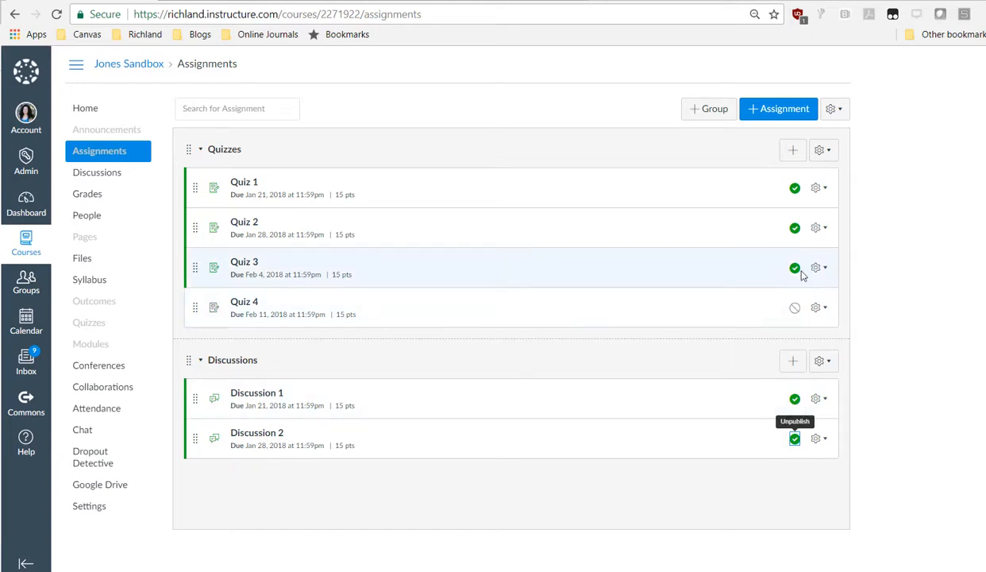
pyautogui.click(794, 268)
pyautogui.click(794, 308)
pyautogui.click(795, 268)
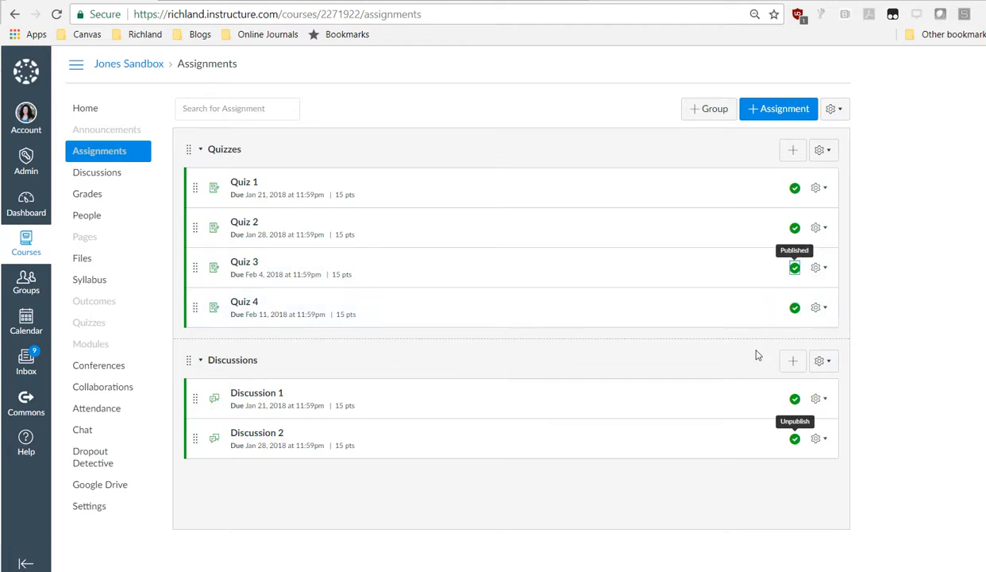
# - Check the project points in the Word syllabus, and add an assignment group named "Projects" on the Canvas Assignments page
pyautogui.moveTo(0, 76); pyautogui.dragTo(473, 81)
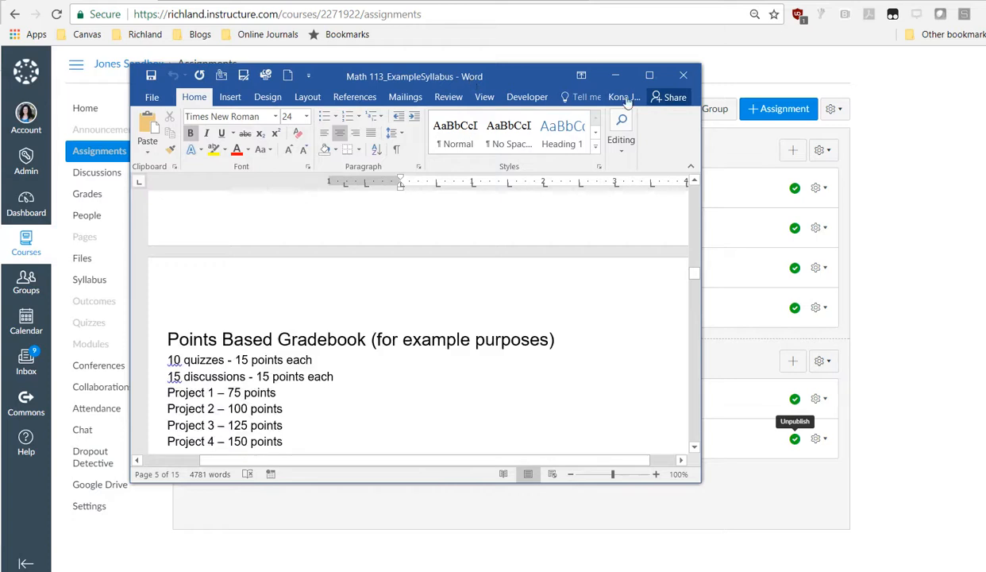
pyautogui.moveTo(538, 83); pyautogui.dragTo(0, 82)
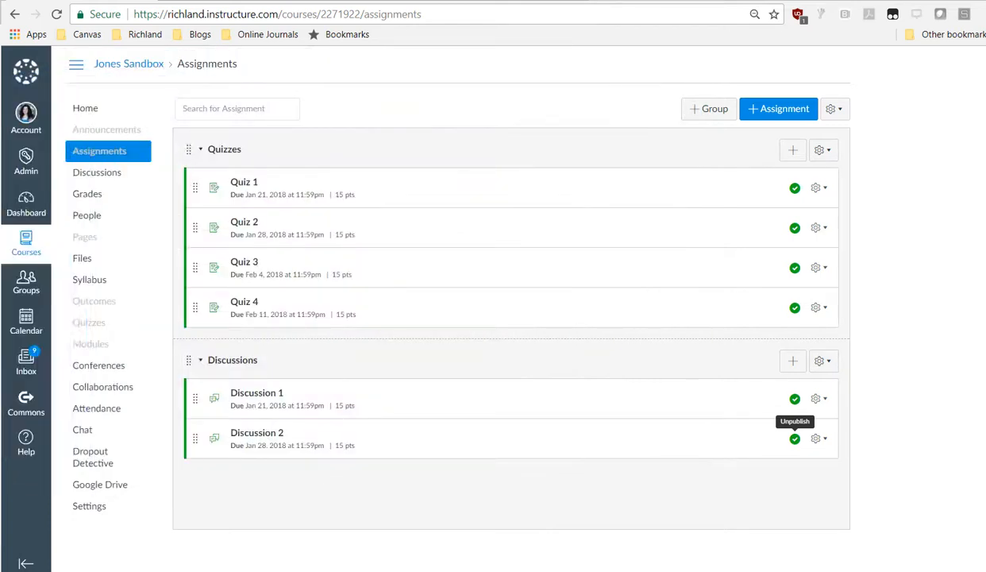
pyautogui.click(697, 109)
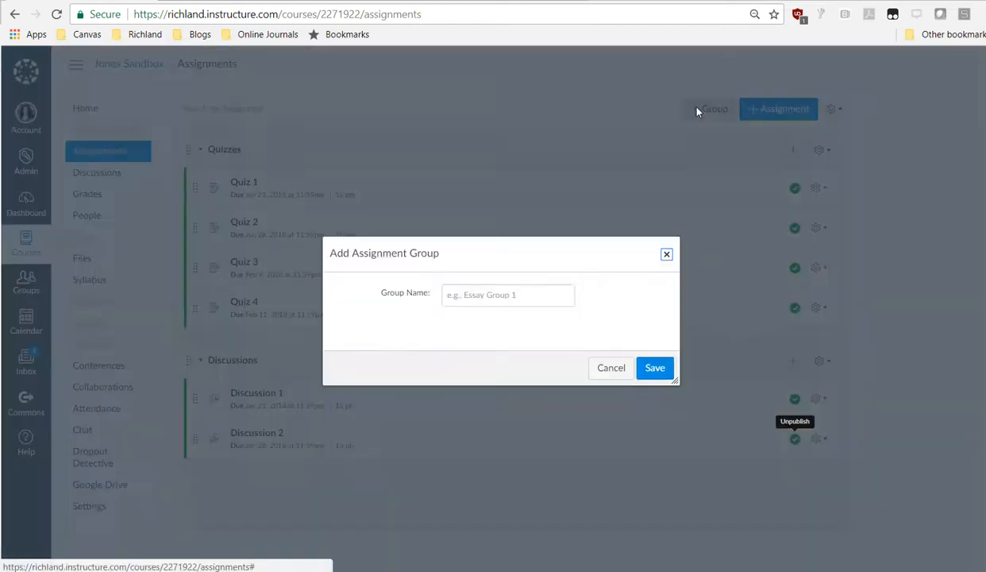
pyautogui.click(516, 295)
pyautogui.write('Projects')
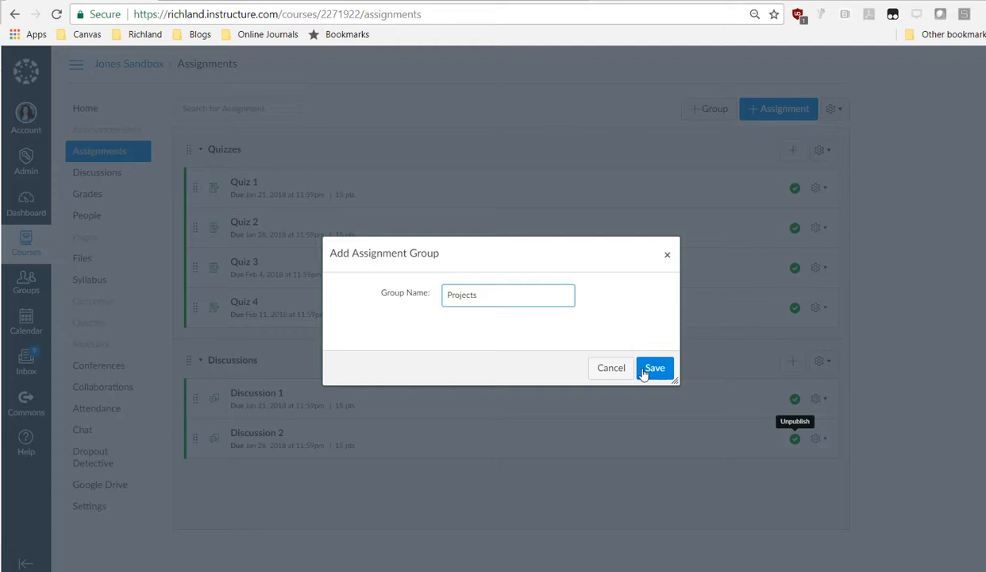
pyautogui.click(647, 369)
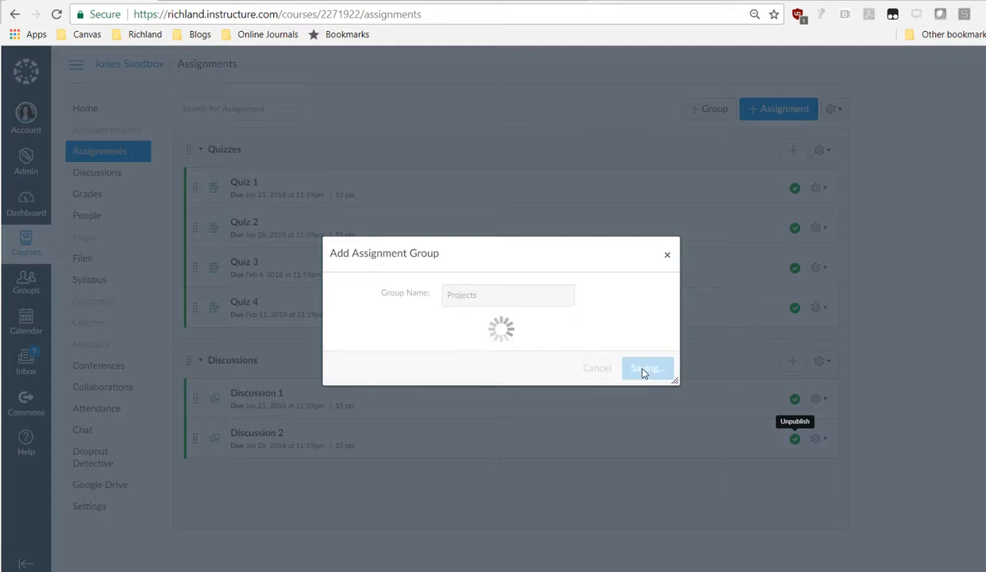
# - Start a new item of type Assignment in the Projects group and name it "Project 1"
pyautogui.scroll(-1, 642, 371)
pyautogui.click(791, 451)
pyautogui.click(523, 290)
pyautogui.write('Q')
pyautogui.press('BackSpace')
pyautogui.write('Project 1')
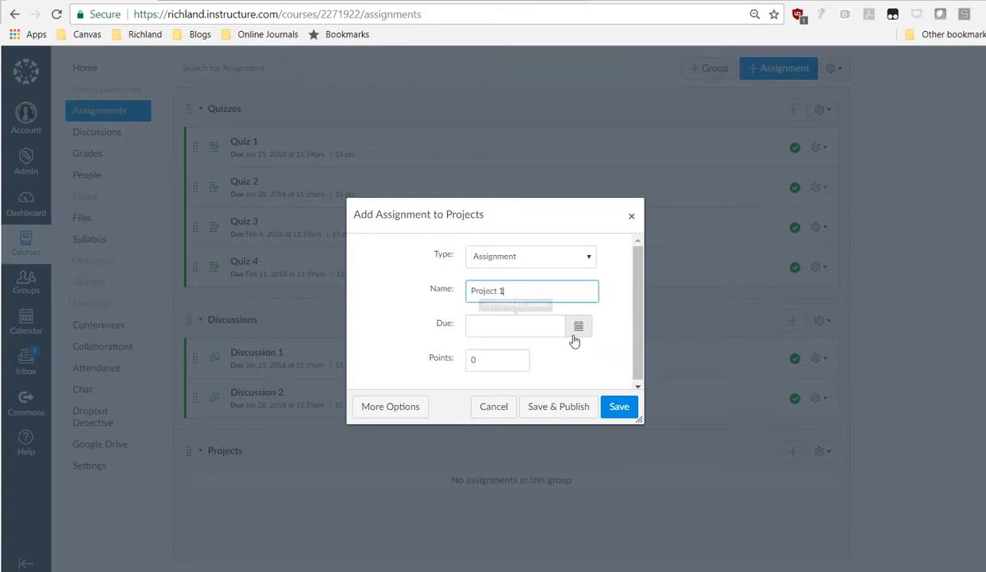
# - Set Project 1's due date to Feb 18, 2018 and its points to 75, and save and publish it
pyautogui.click(578, 326)
pyautogui.click(598, 348)
pyautogui.click(598, 347)
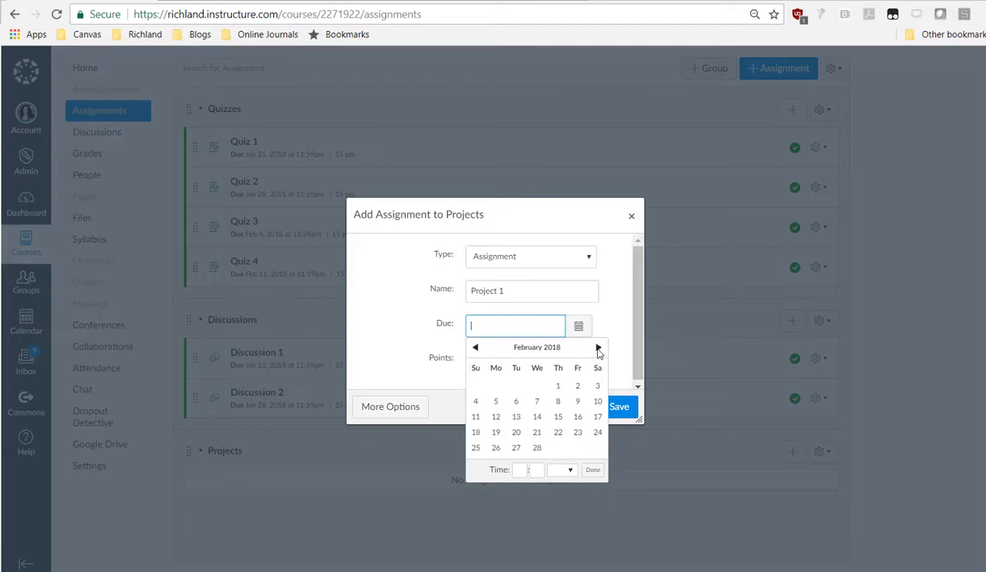
pyautogui.click(476, 432)
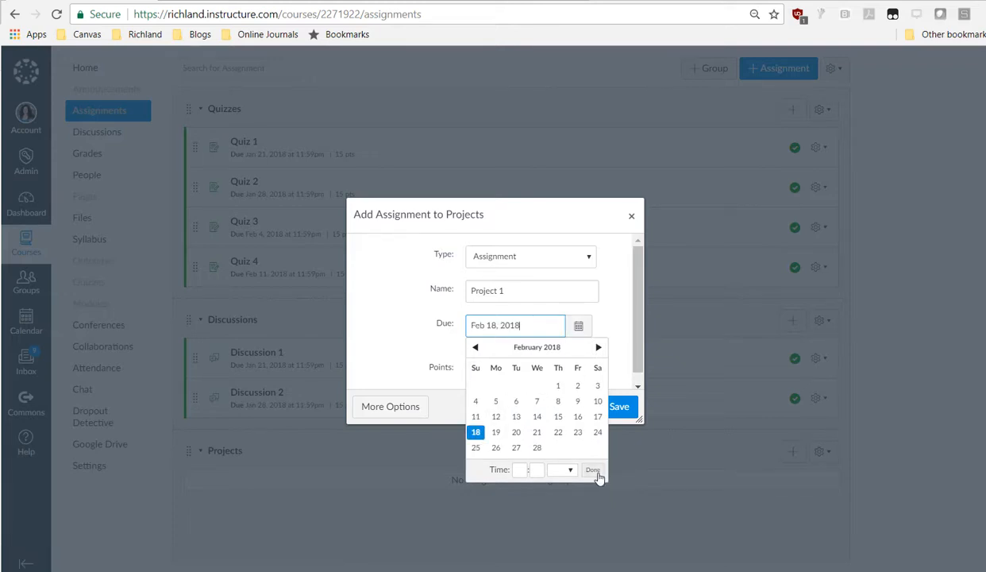
pyautogui.click(593, 470)
pyautogui.doubleClick(470, 371)
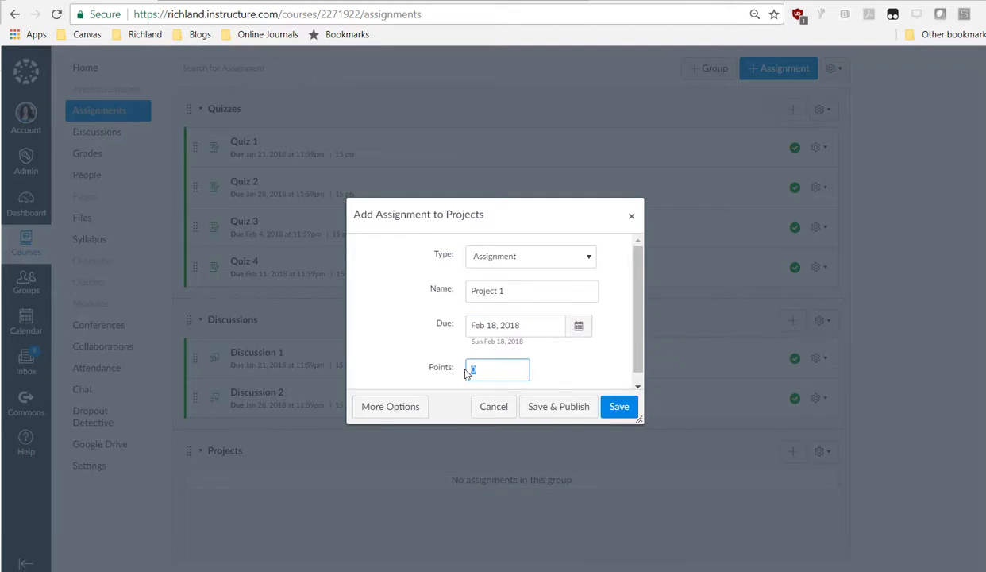
pyautogui.click(567, 405)
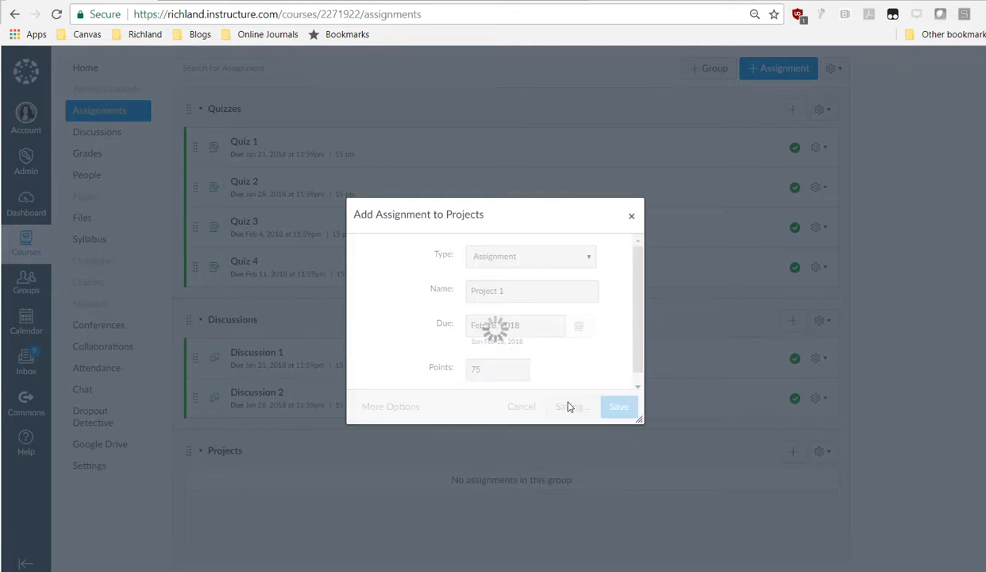
# - Start another item in the Projects group, keeping the type Assignment, and name it "Project 2"
pyautogui.scroll(-1, 675, 417)
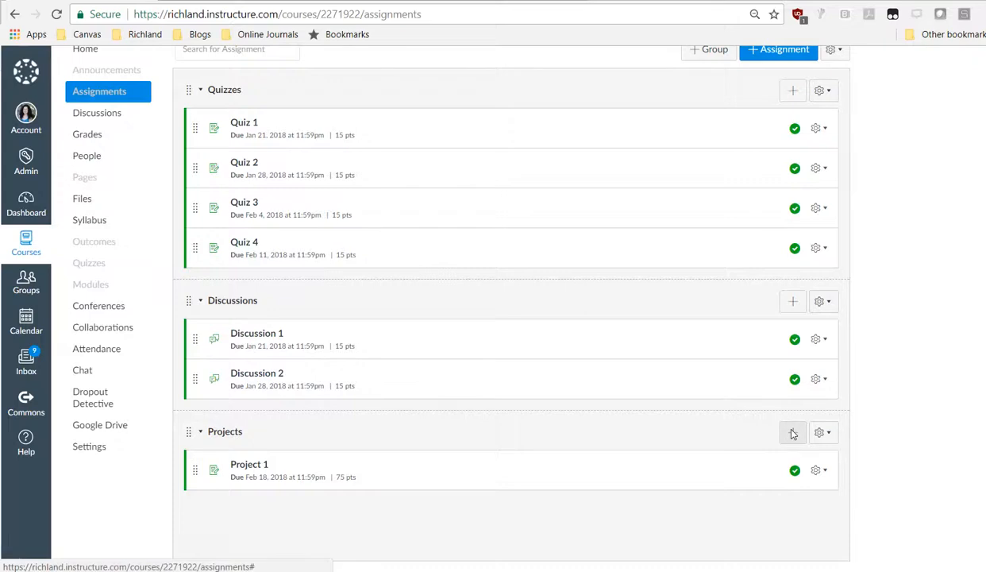
pyautogui.click(792, 432)
pyautogui.click(528, 258)
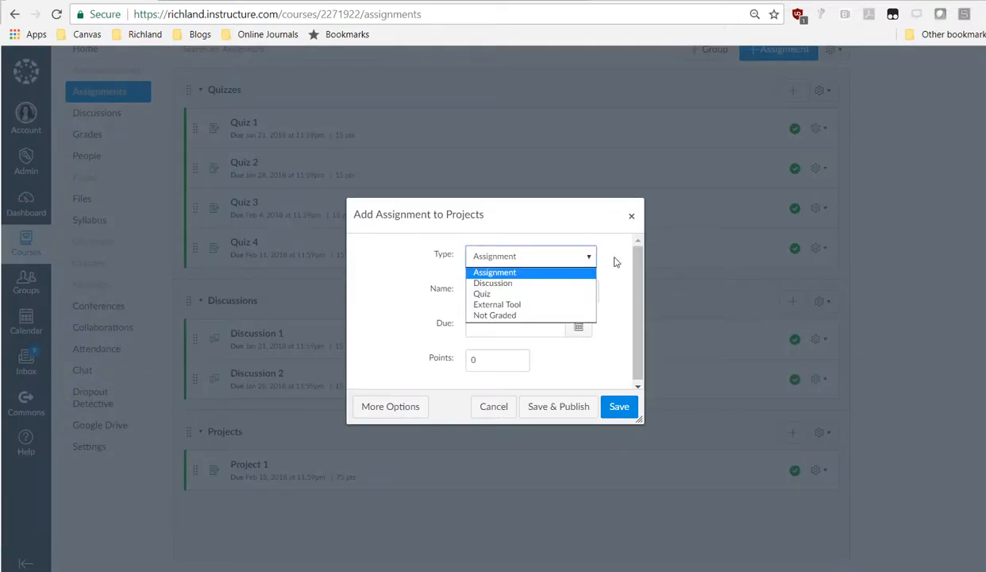
pyautogui.click(597, 254)
pyautogui.click(536, 289)
pyautogui.write('Project 2')
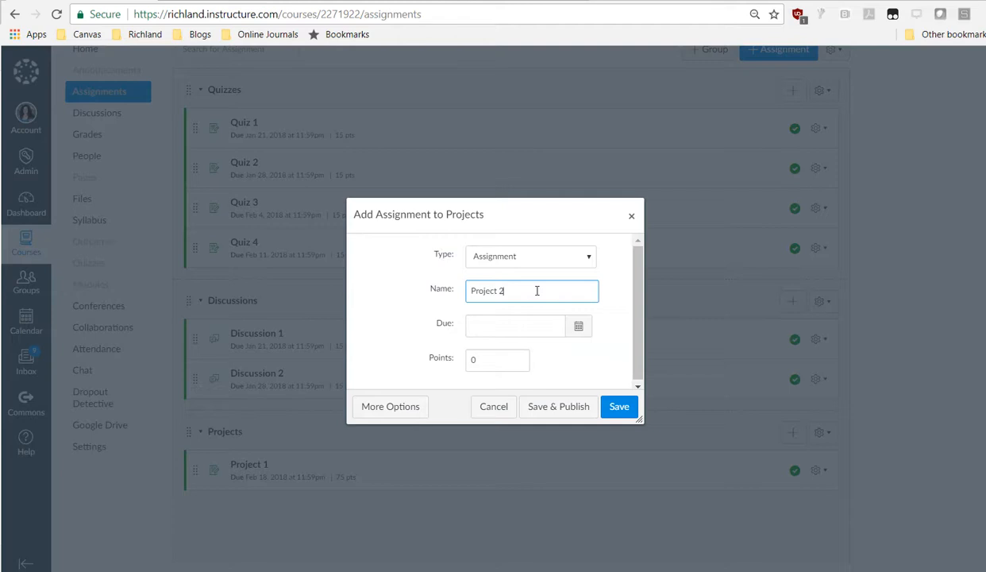
# - Set Project 2's due date to Mar 9, 2018
pyautogui.click(578, 325)
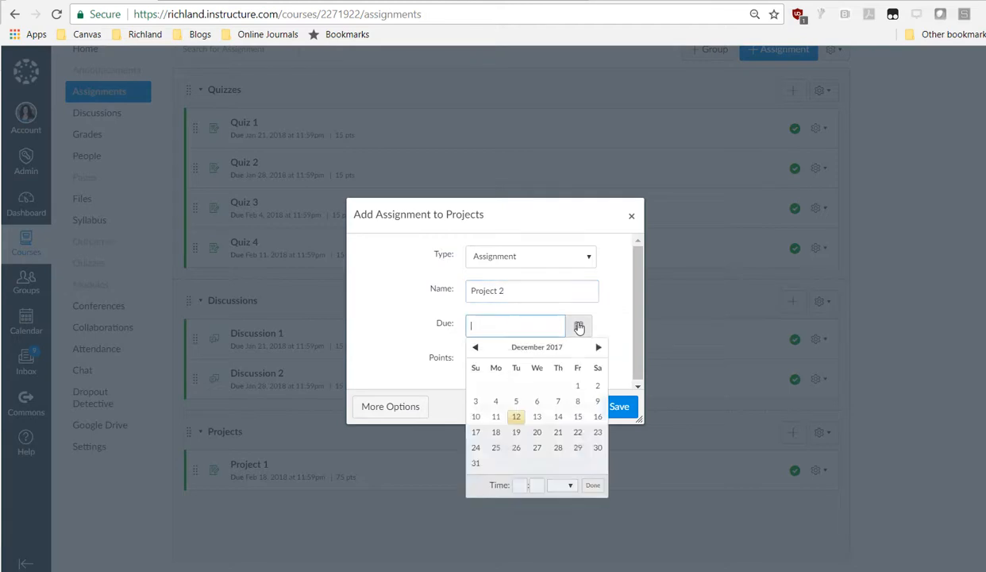
pyautogui.click(597, 347)
pyautogui.click(597, 346)
pyautogui.click(597, 347)
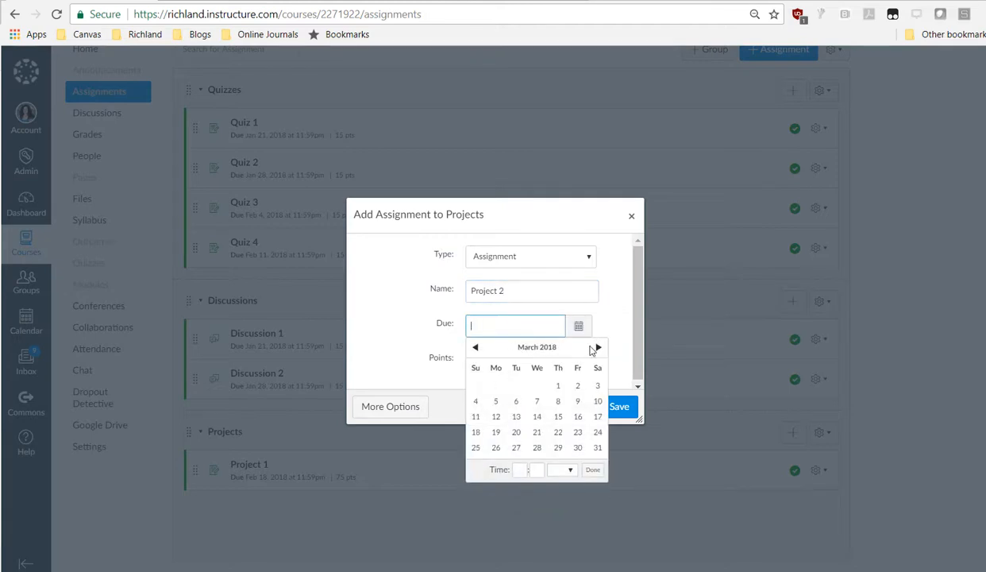
pyautogui.click(577, 416)
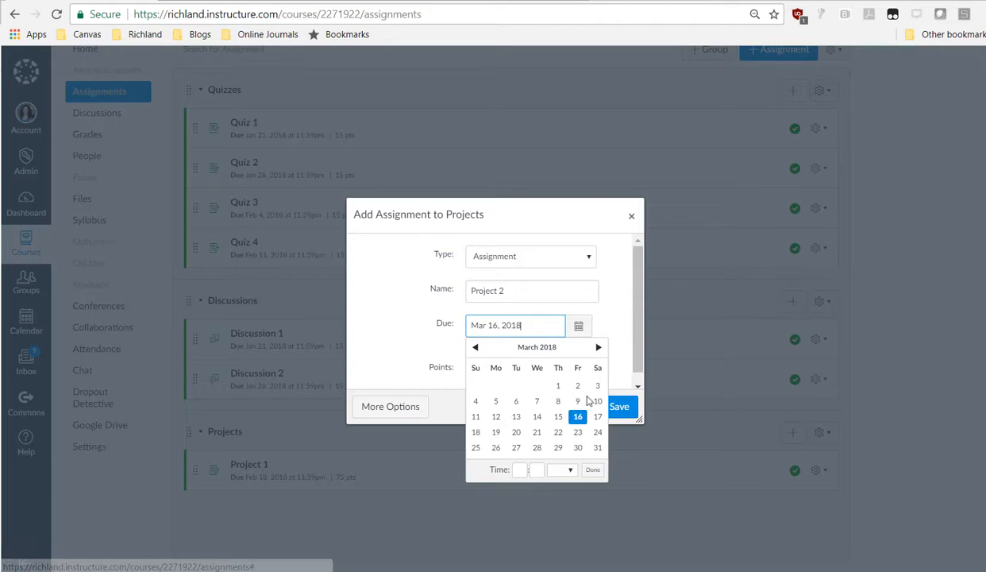
pyautogui.click(578, 401)
pyautogui.click(601, 332)
# - Set Project 2's points to 100, and save and publish the assignment
pyautogui.click(472, 368)
pyautogui.write('100')
pyautogui.click(568, 379)
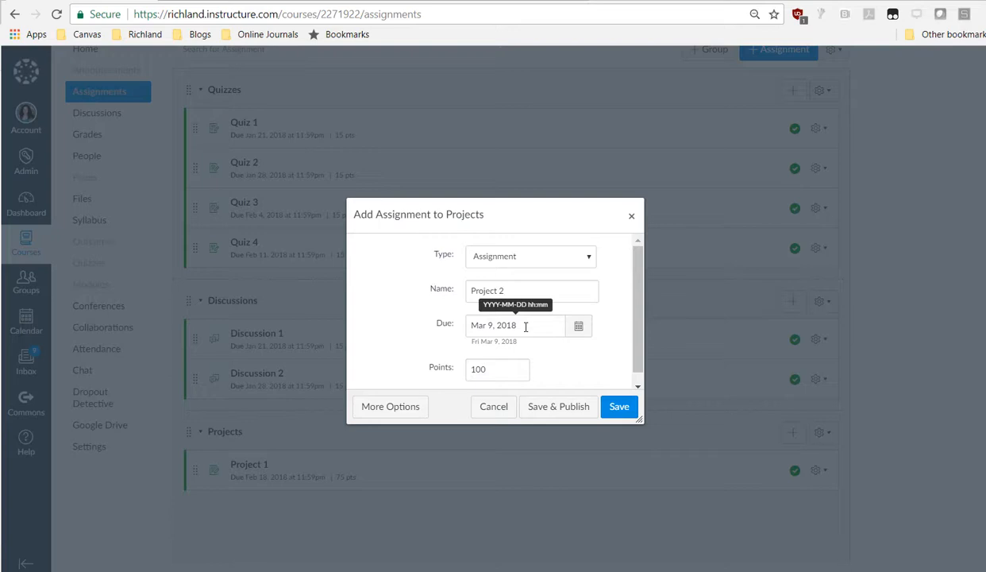
pyautogui.click(558, 407)
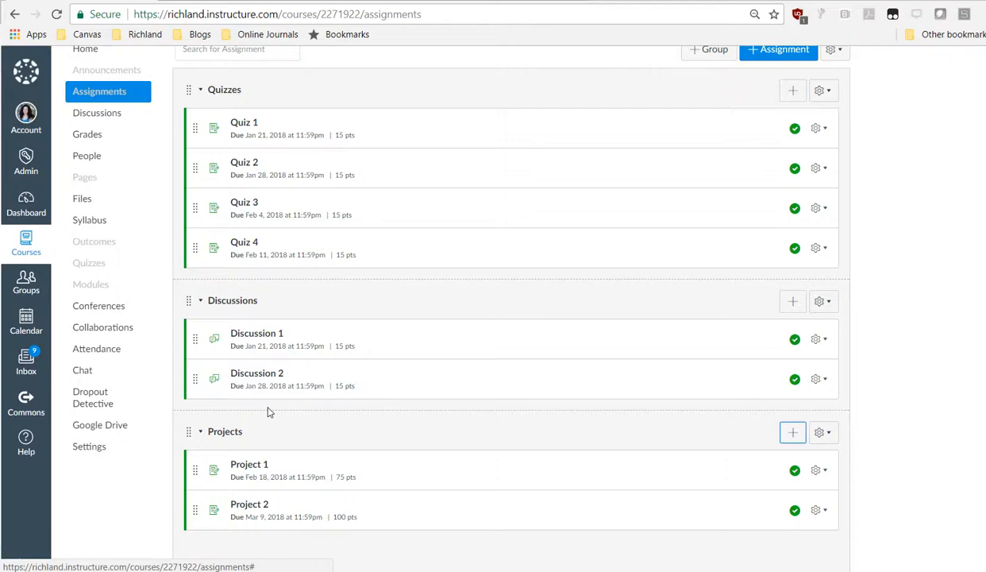
pyautogui.scroll(-1, 267, 445)
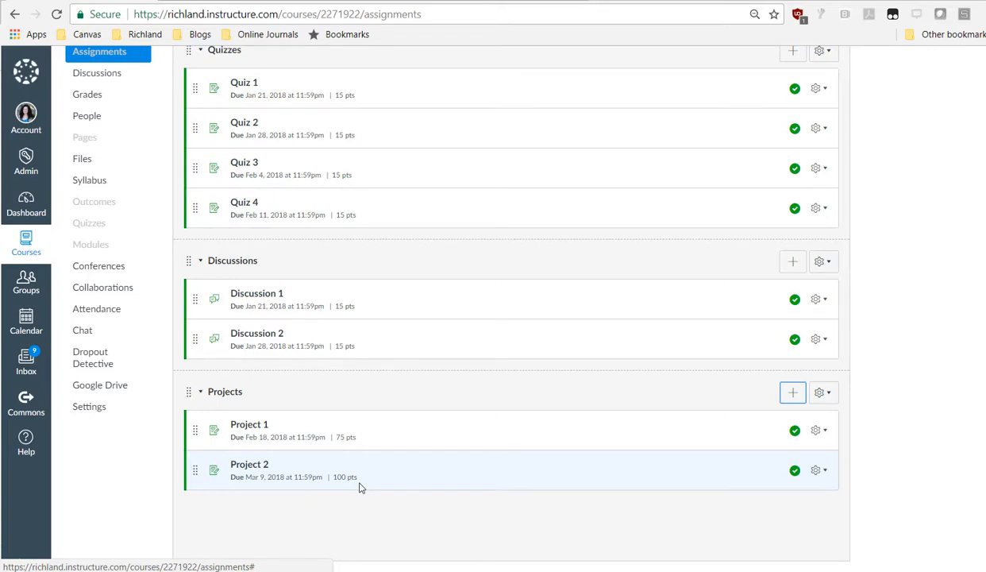
pyautogui.scroll(1, 359, 486)
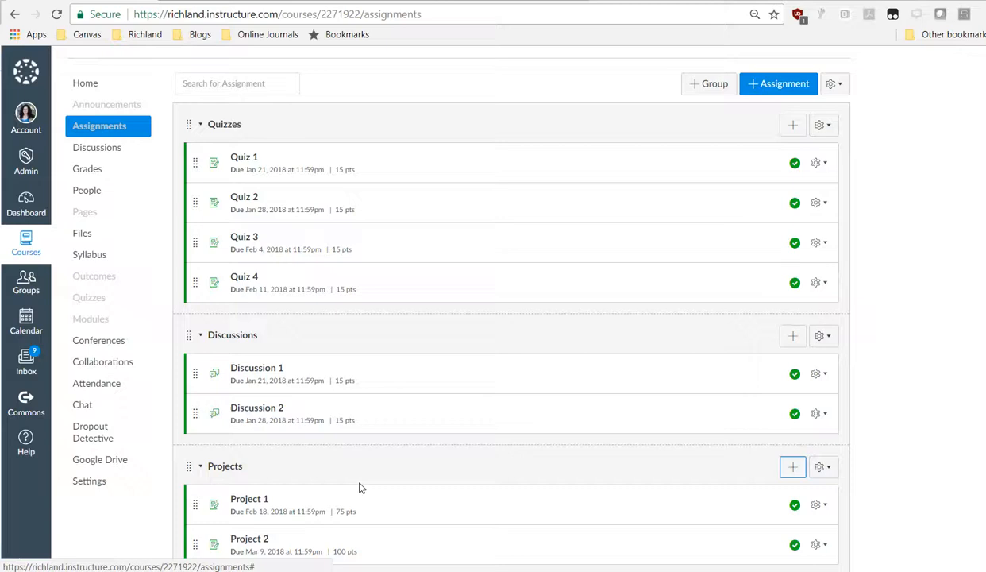
pyautogui.scroll(-1, 359, 486)
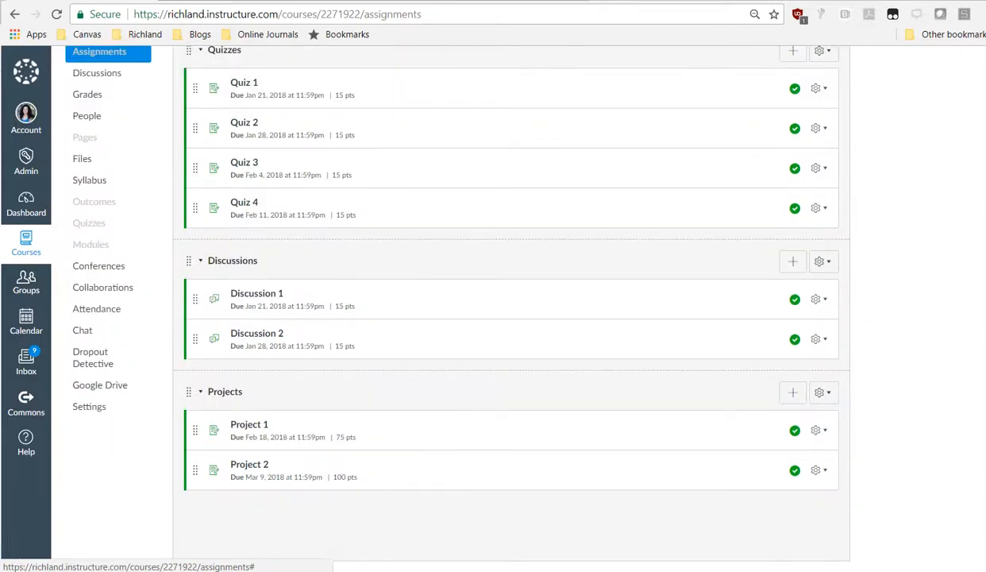
# - Switch to the Word syllabus, find the Percentage Based Gradebook section below the points-based one, and enlarge the document window to full screen
pyautogui.hotkey('alt', 'Tab')
pyautogui.moveTo(528, 122); pyautogui.dragTo(520, 98)
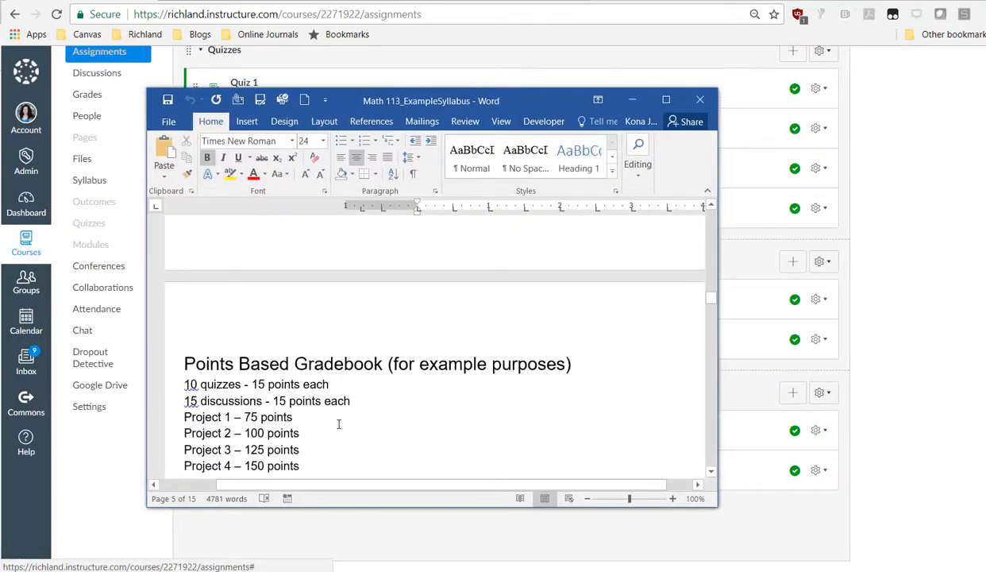
pyautogui.scroll(-1, 342, 425)
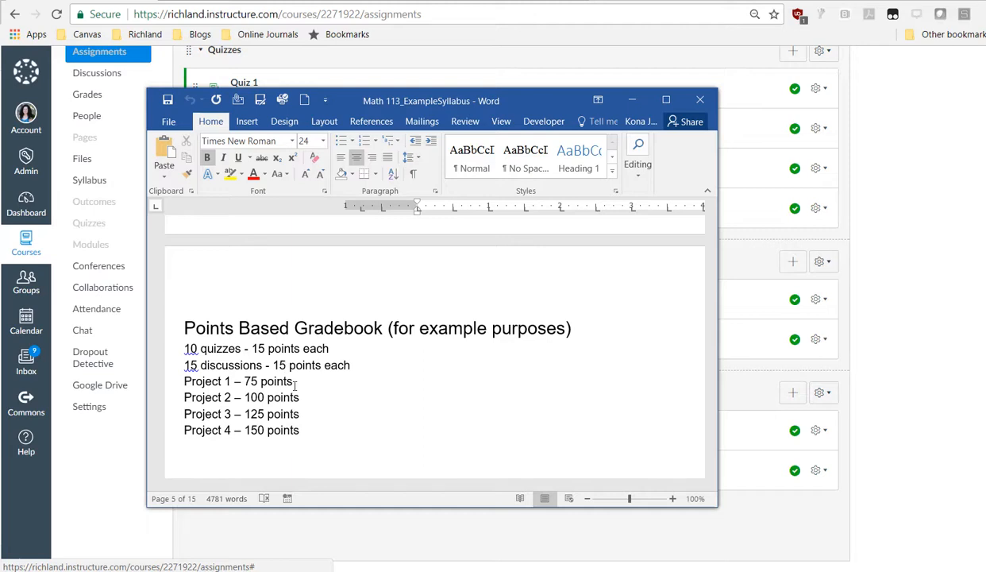
pyautogui.scroll(-3, 424, 385)
pyautogui.click(665, 100)
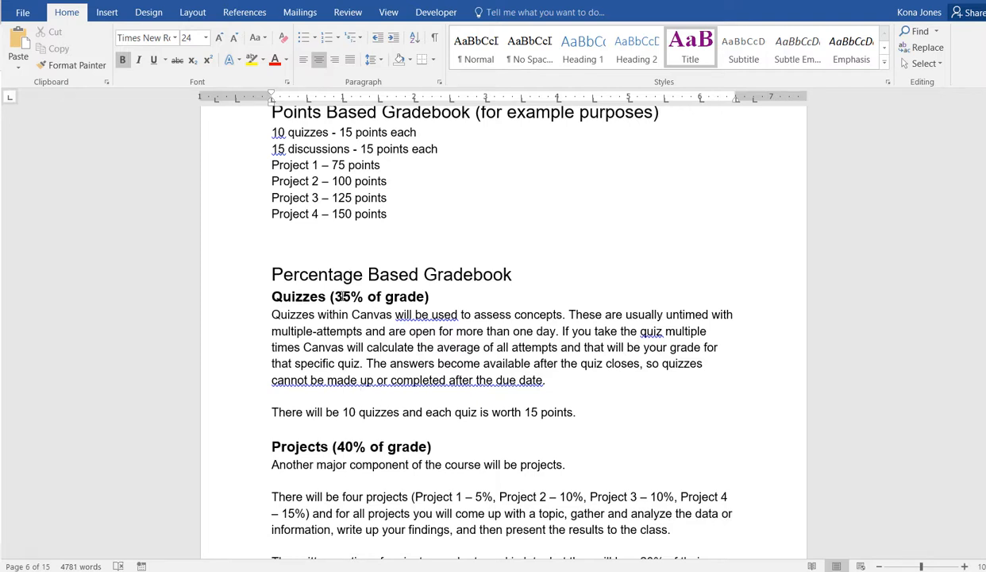
# - Read the grade percentages of the Quizzes, Projects and Discussions sections in the syllabus, and return to the Canvas Assignments page
pyautogui.moveTo(334, 297); pyautogui.dragTo(350, 297)
pyautogui.click(337, 323)
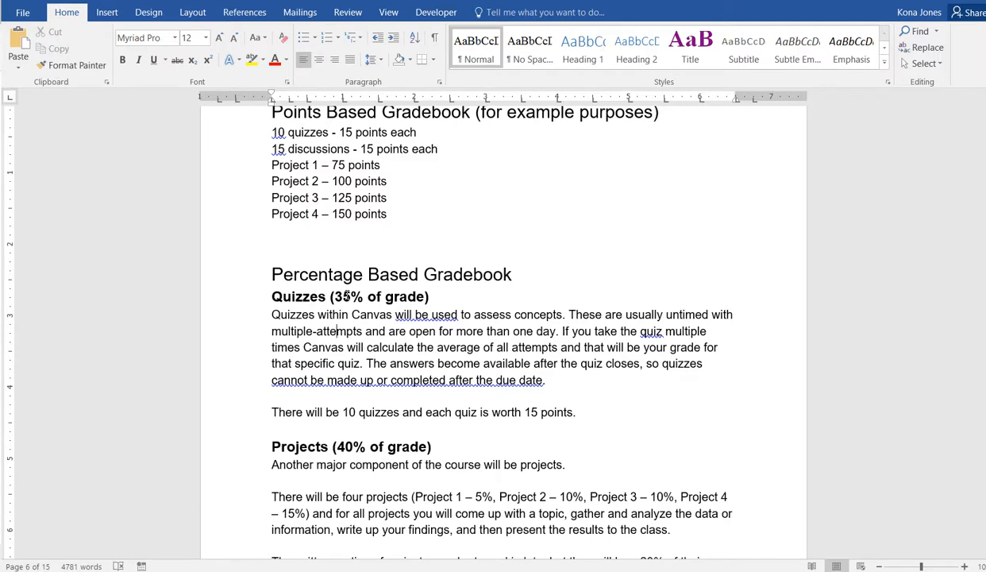
pyautogui.doubleClick(337, 296)
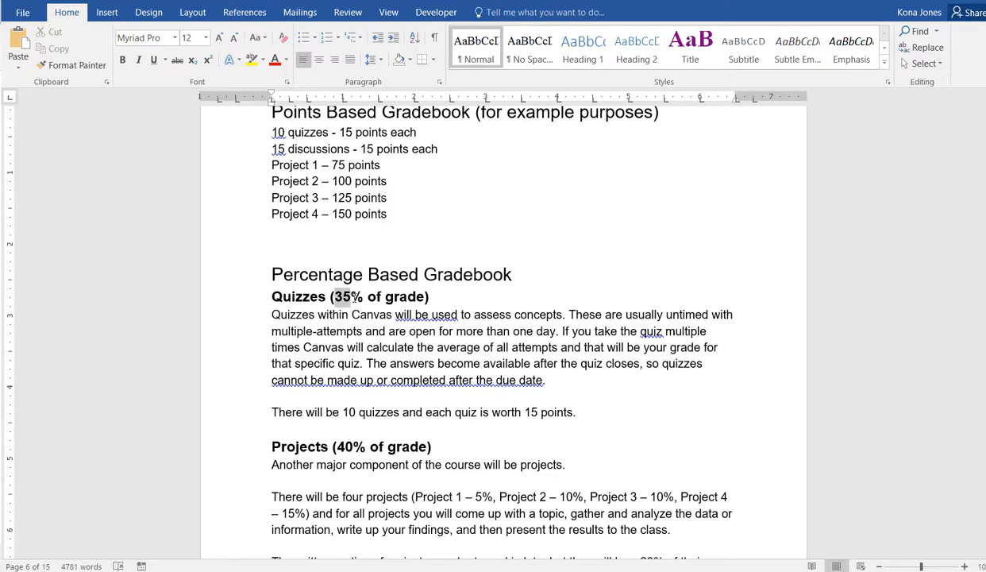
pyautogui.click(363, 331)
pyautogui.scroll(-2, 363, 334)
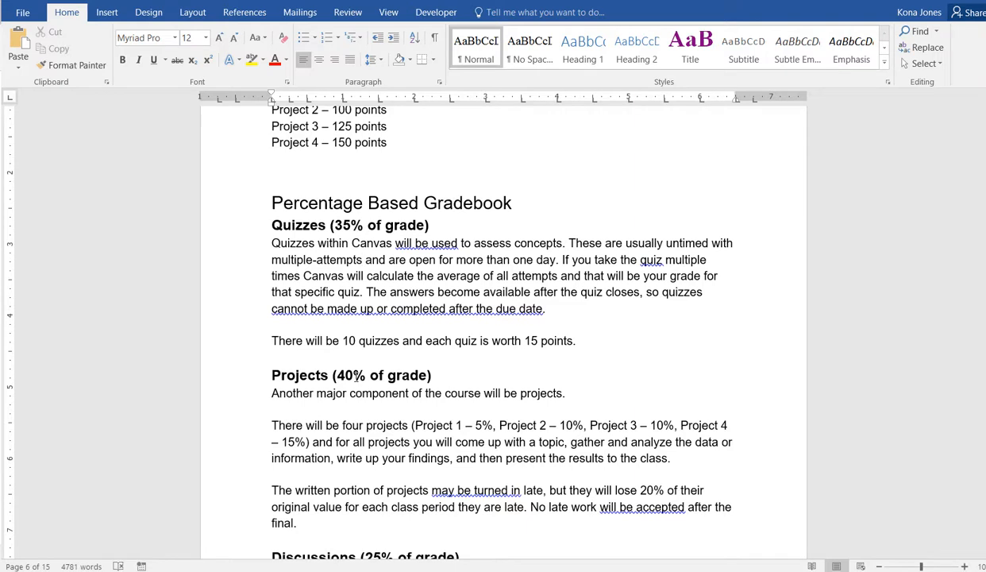
pyautogui.scroll(-3, 366, 422)
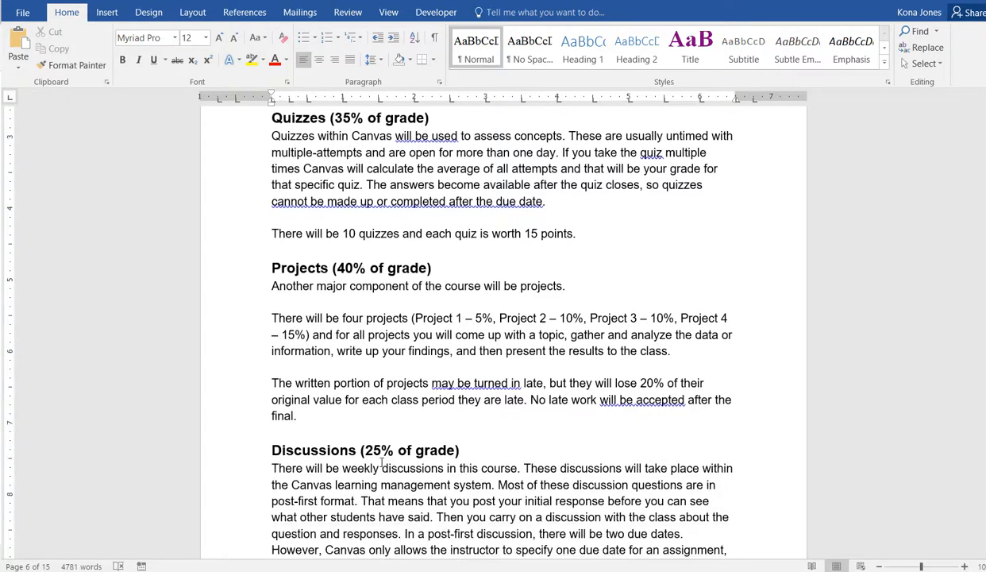
pyautogui.scroll(2, 456, 424)
pyautogui.scroll(1, 455, 425)
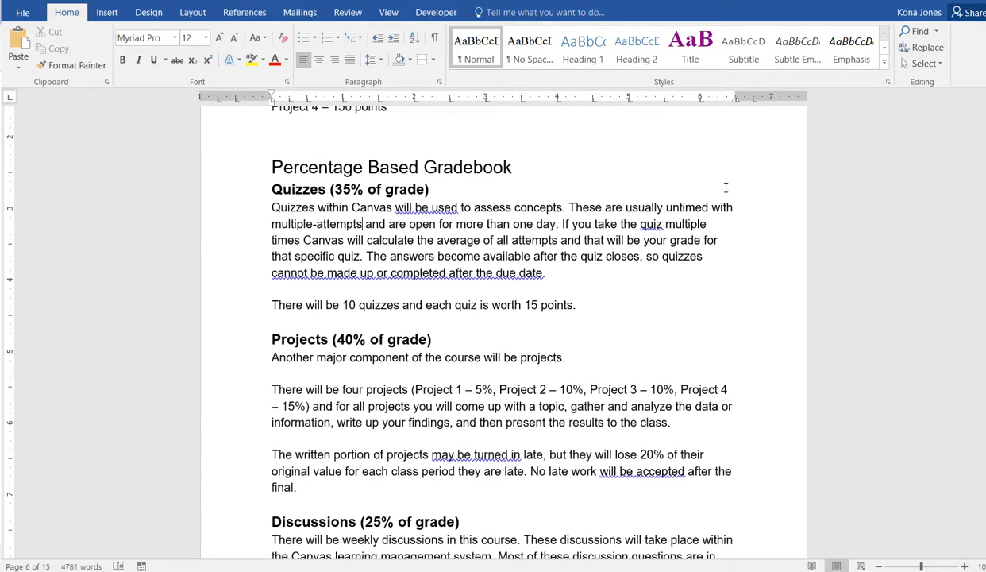
pyautogui.click(923, 2)
pyautogui.moveTo(527, 101); pyautogui.dragTo(0, 64)
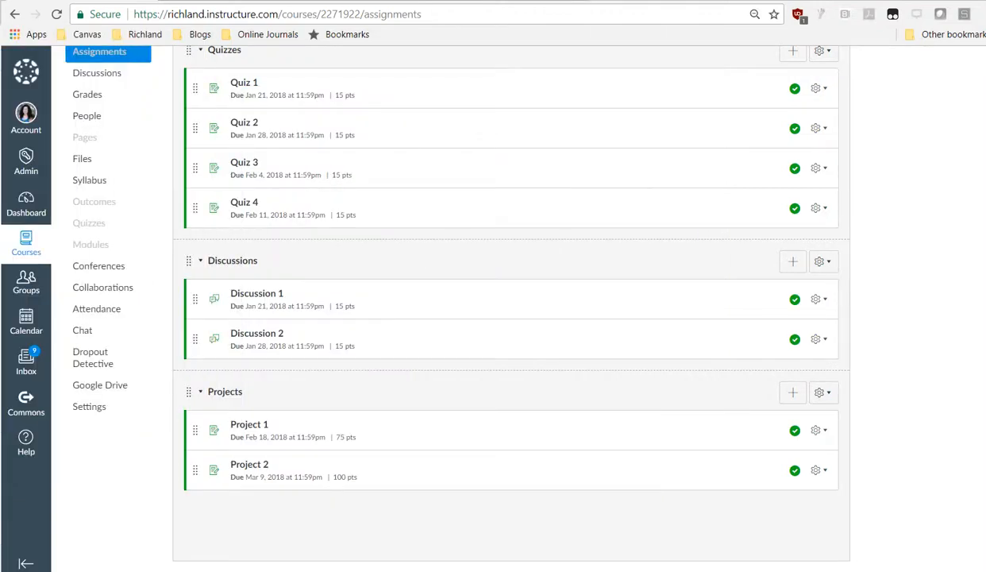
# - Open the Assignment Groups Weight settings and turn on weighting the final grade based on assignment groups
pyautogui.scroll(2, 710, 284)
pyautogui.scroll(-1, 627, 359)
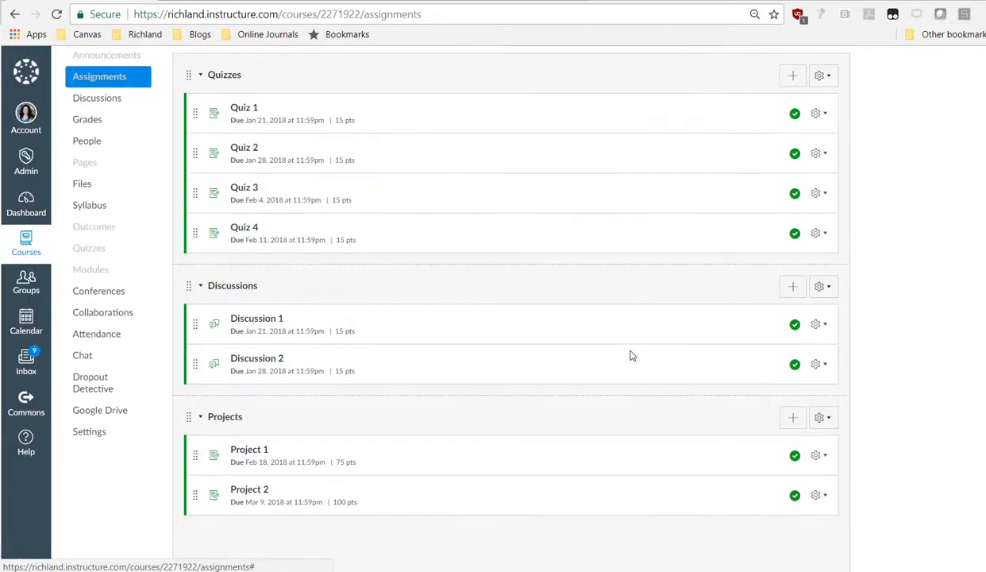
pyautogui.scroll(1, 631, 355)
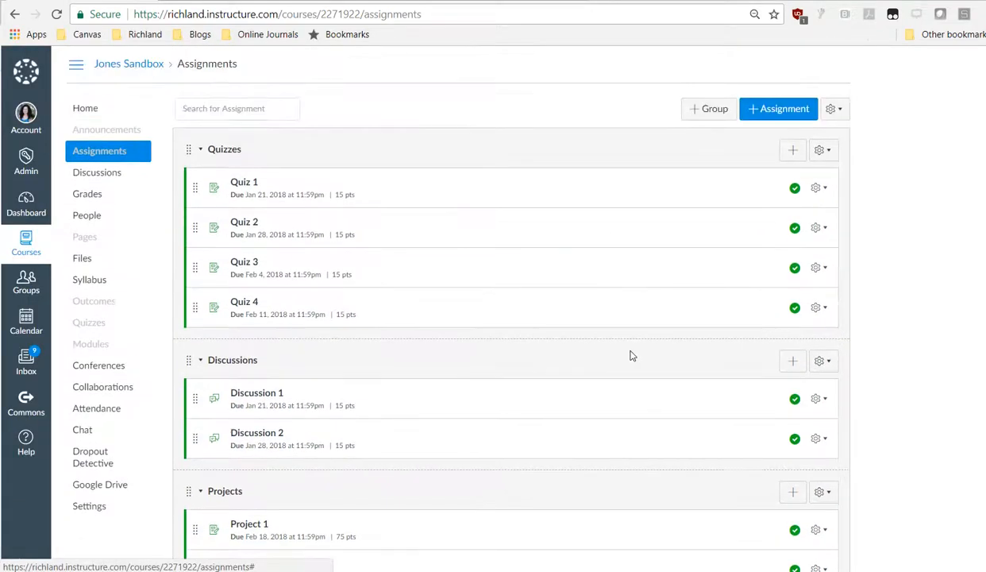
pyautogui.click(838, 112)
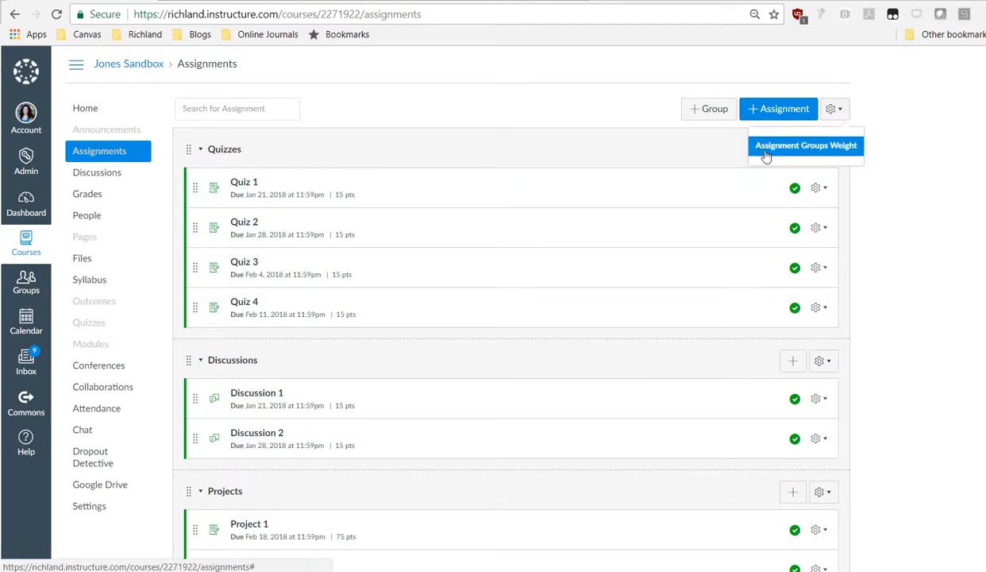
pyautogui.click(817, 152)
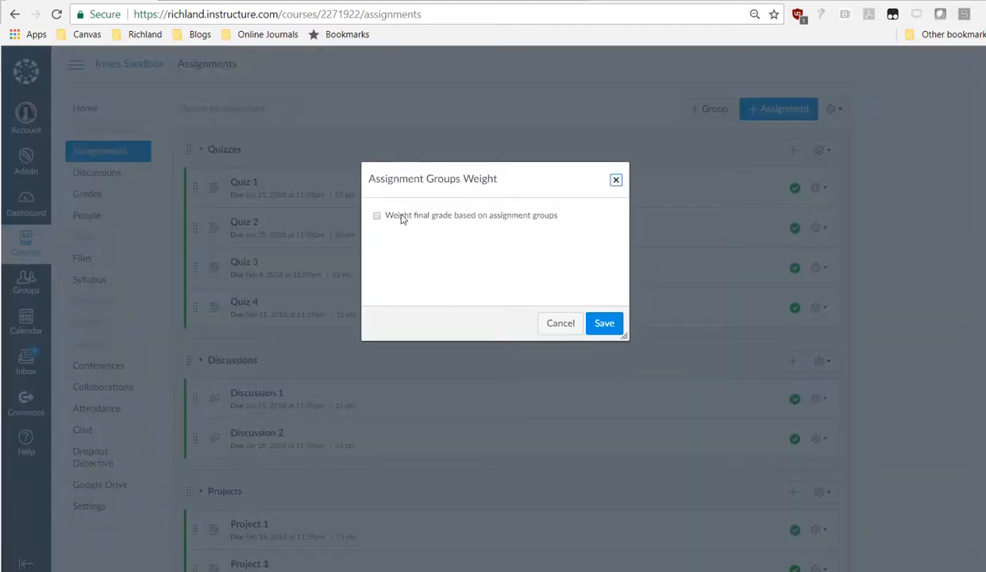
pyautogui.click(378, 218)
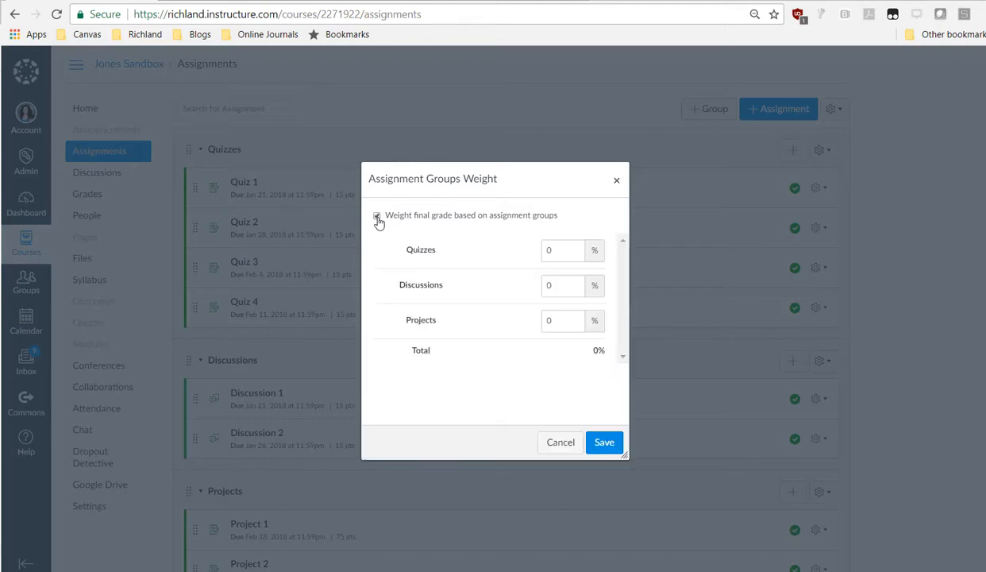
# - Set the group weights to 35% for Quizzes, 25% for Discussions and 40% for Projects, and save them
pyautogui.doubleClick(547, 250)
pyautogui.write('35')
pyautogui.doubleClick(555, 287)
pyautogui.write('25')
pyautogui.doubleClick(547, 320)
pyautogui.write('40')
pyautogui.click(598, 444)
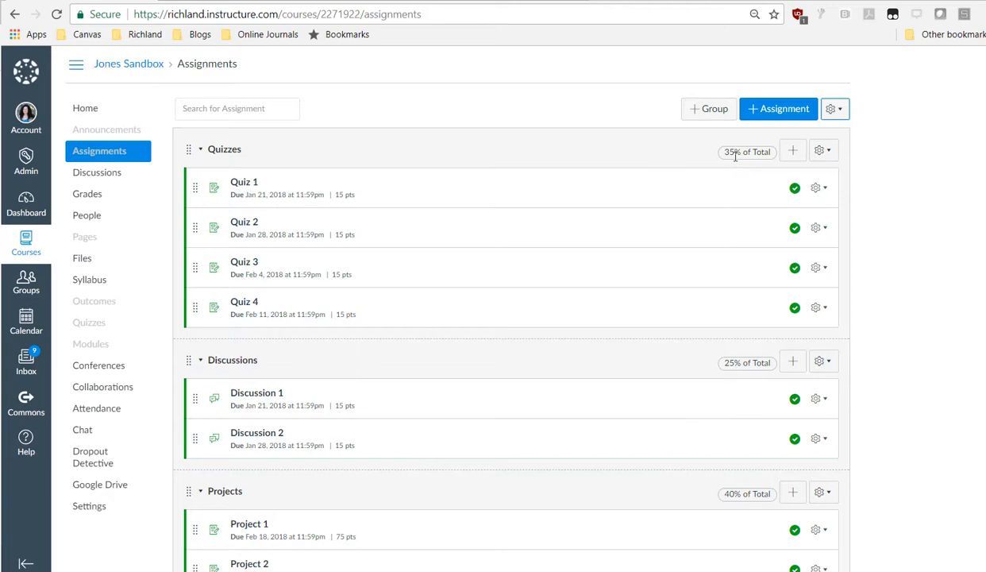
# - Open the Quizzes group for editing to view its options for ignoring lowest and highest scores, and close it without saving
pyautogui.scroll(-2, 753, 374)
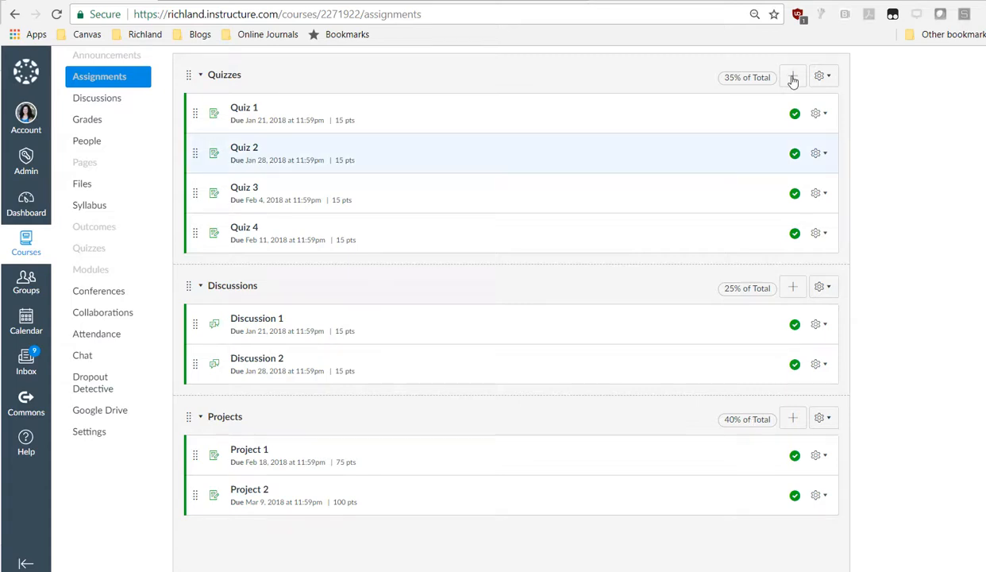
pyautogui.scroll(2, 865, 131)
pyautogui.click(823, 152)
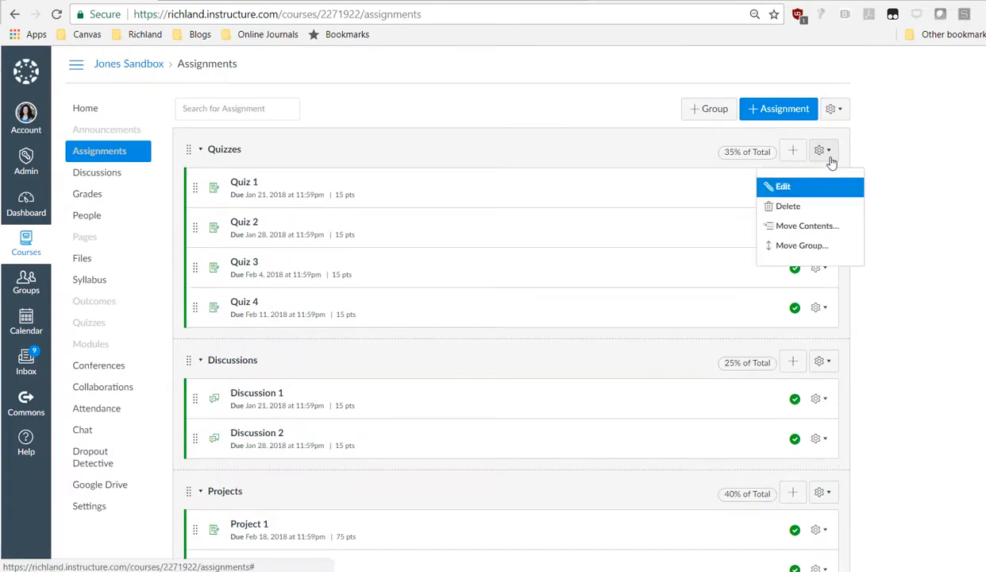
pyautogui.click(759, 188)
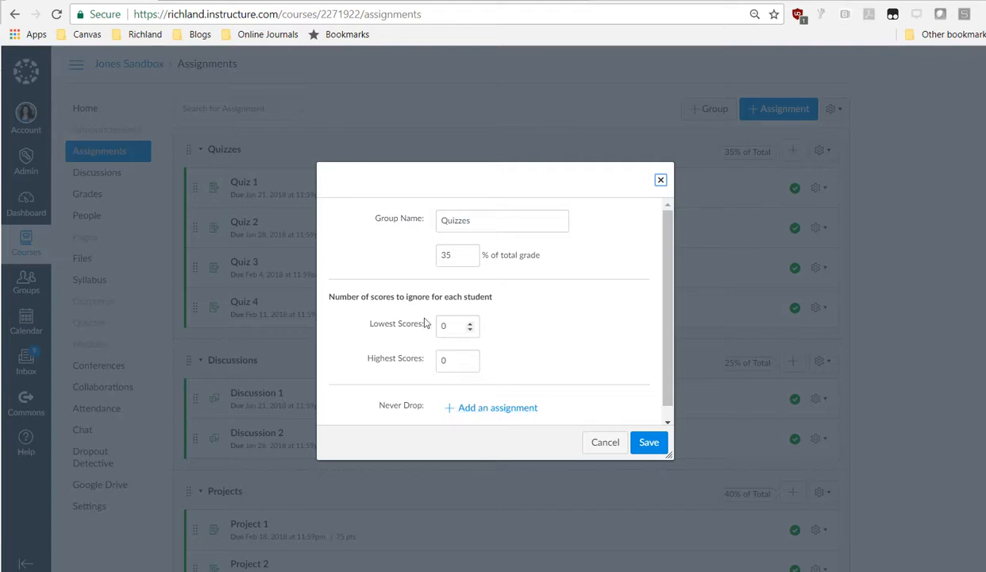
pyautogui.click(606, 442)
# - Look over the weighted assignment groups, and open the course home page to view the course summary and group weights
pyautogui.scroll(-1, 886, 310)
pyautogui.scroll(1, 889, 314)
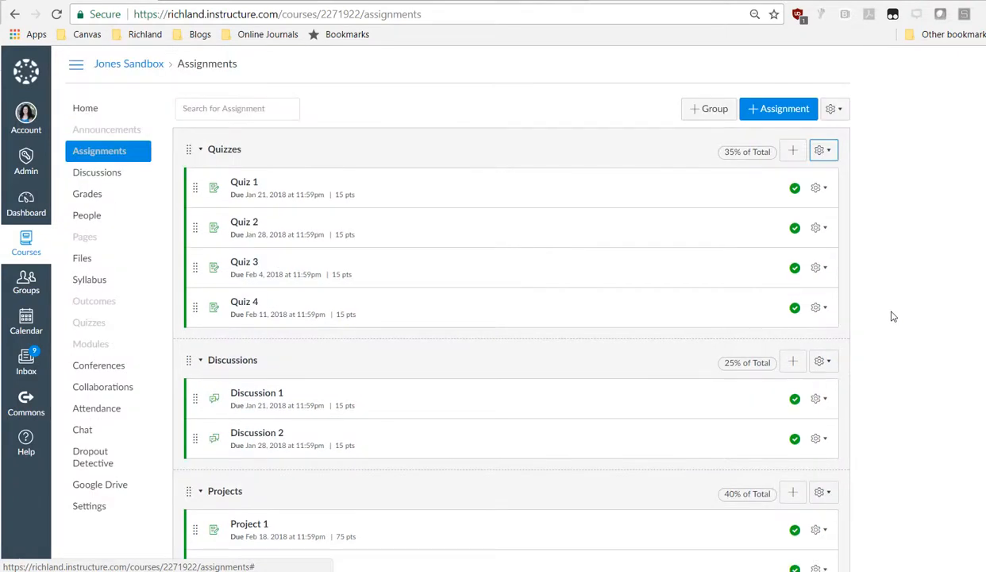
pyautogui.scroll(-3, 925, 314)
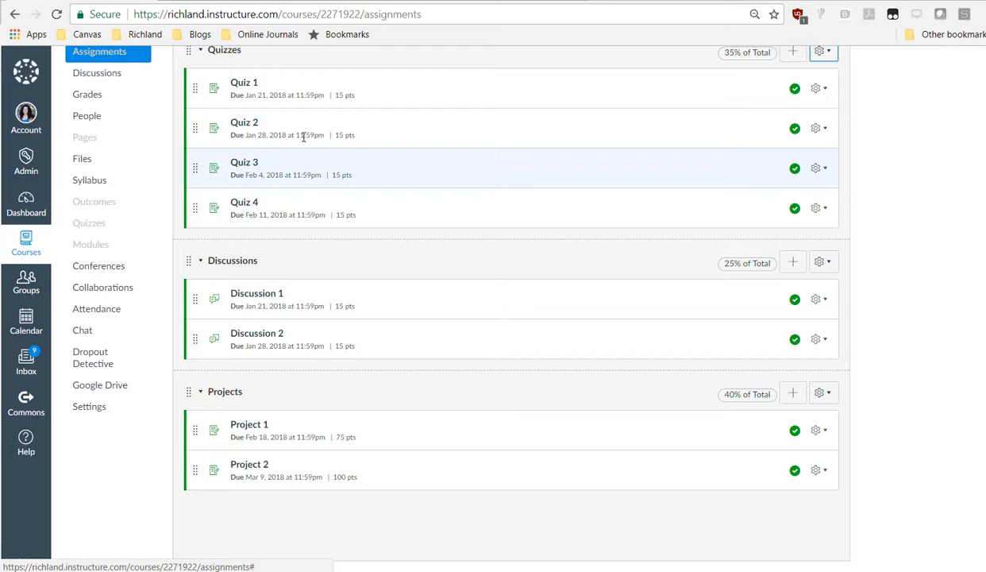
pyautogui.scroll(3, 276, 397)
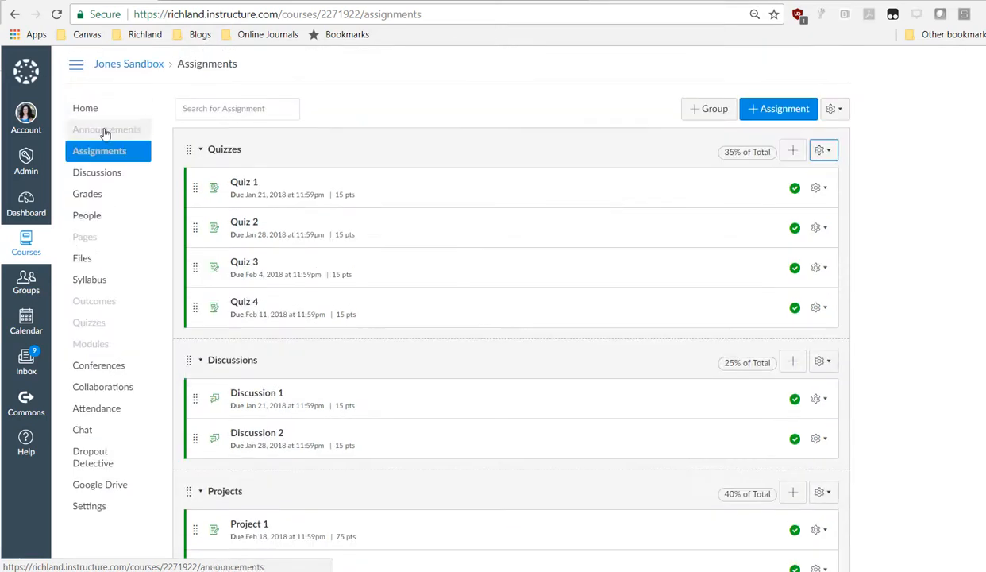
pyautogui.click(92, 112)
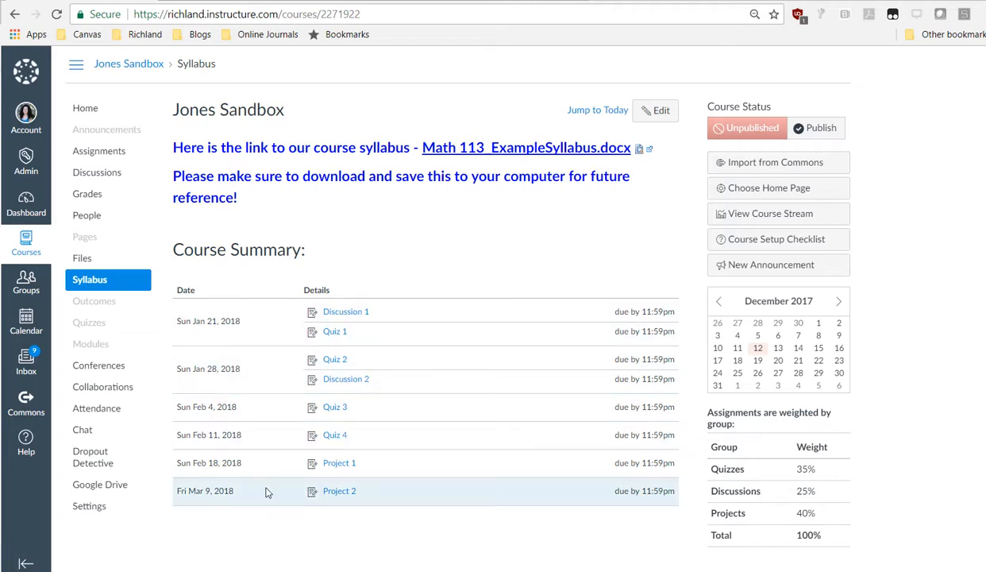
# - Open the Canvas calendar, show the Jones Sandbox course calendar, and view its due items in January 2018
pyautogui.click(31, 321)
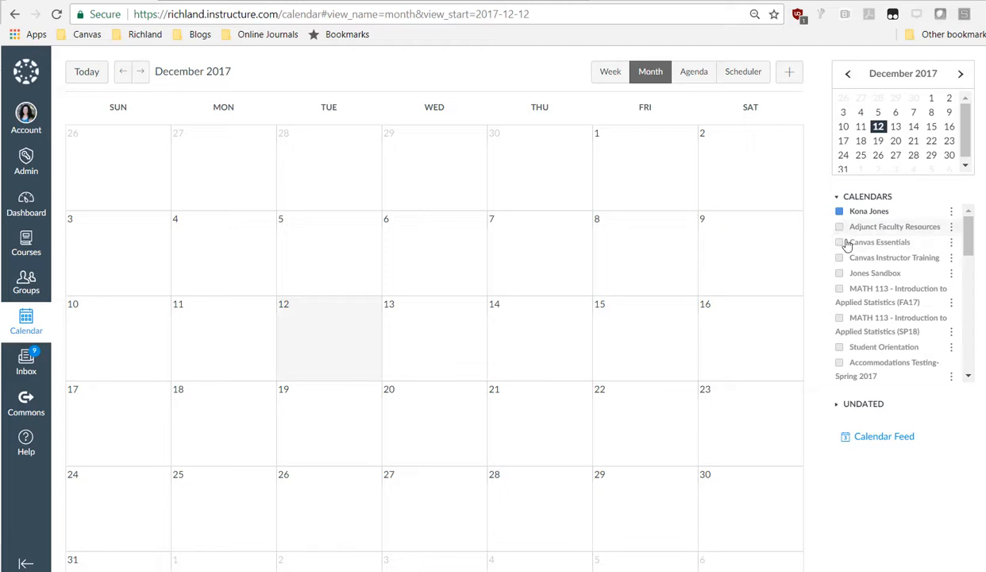
pyautogui.click(840, 273)
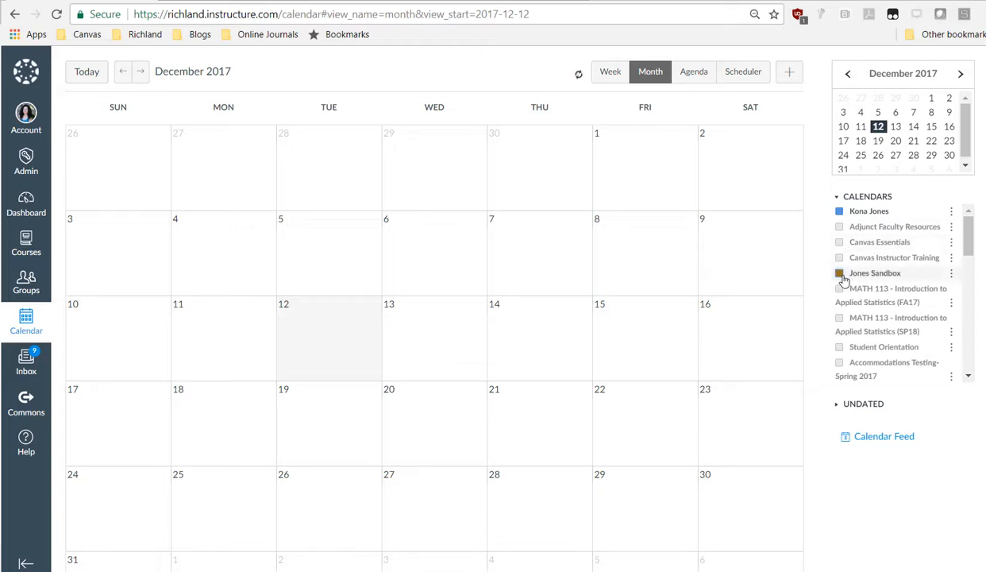
pyautogui.click(141, 73)
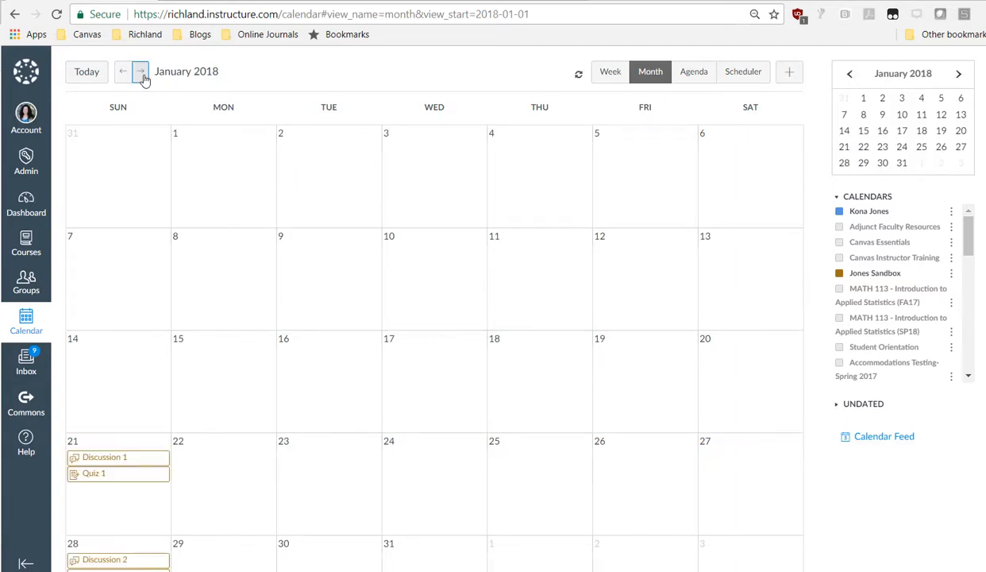
pyautogui.scroll(-1, 240, 269)
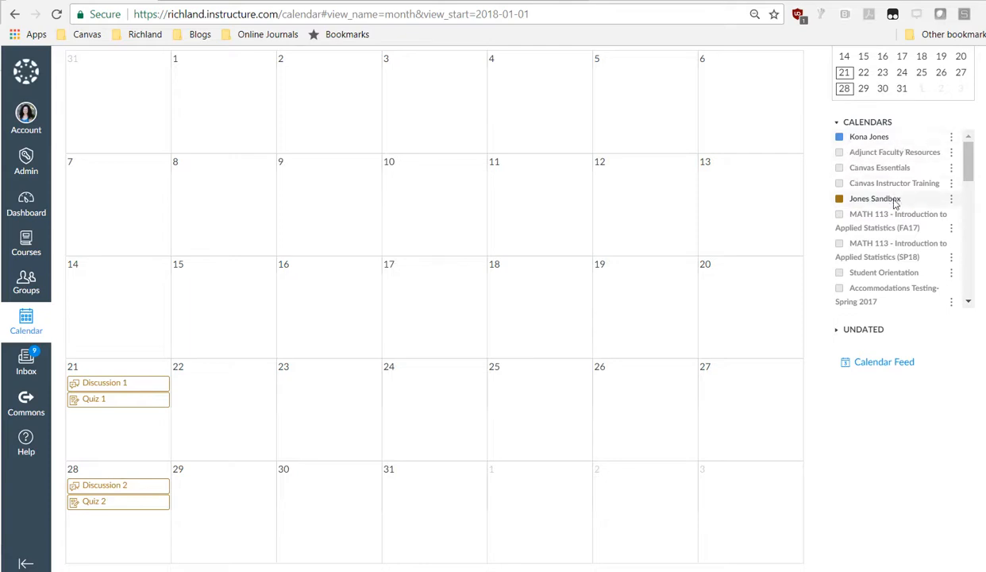
pyautogui.click(839, 198)
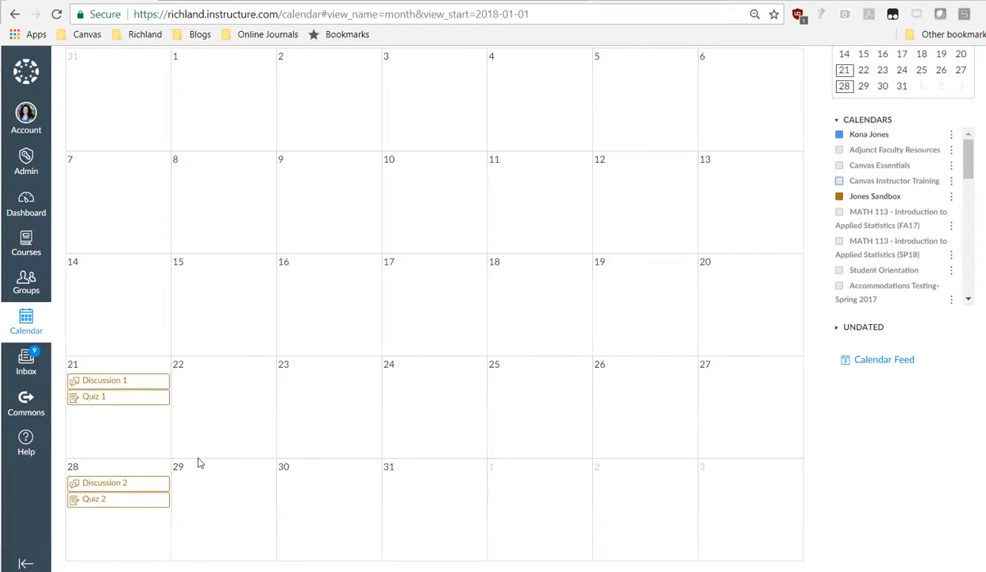
# - View the January 2018 calendar and move ahead to February 2018 to examine the Jones Sandbox due items
pyautogui.scroll(1, 459, 405)
pyautogui.scroll(-1, 459, 406)
pyautogui.scroll(1, 459, 406)
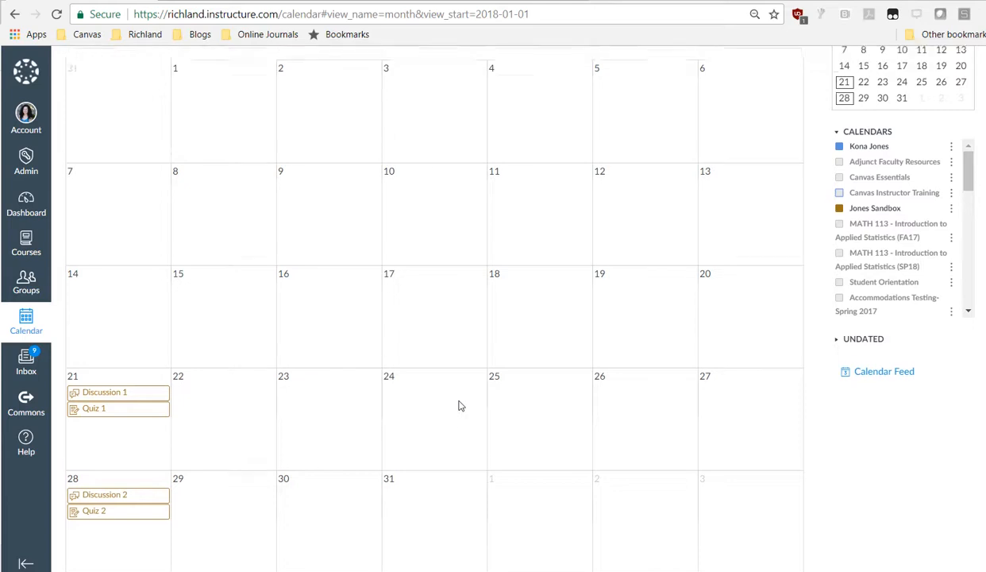
pyautogui.click(142, 69)
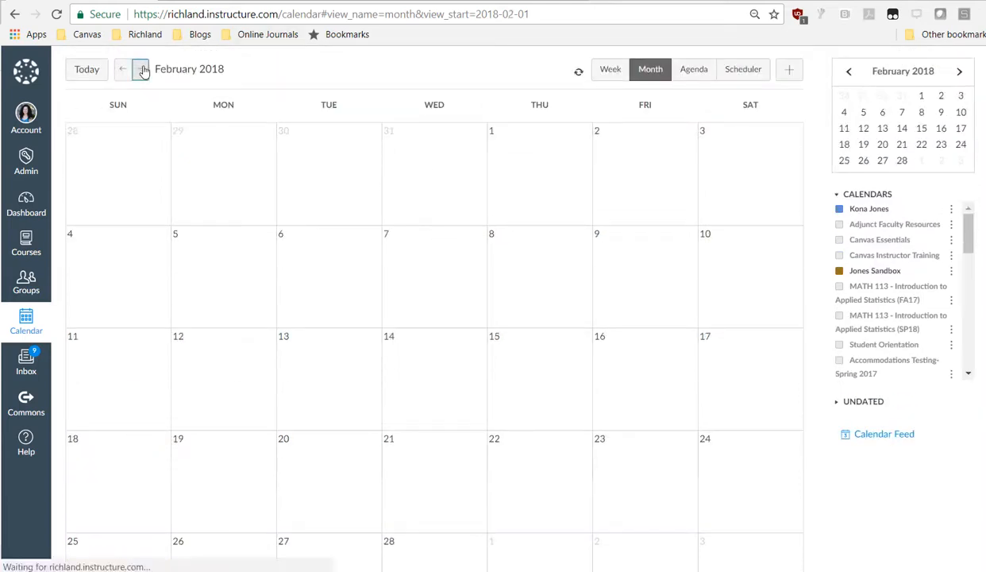
pyautogui.scroll(-1, 175, 348)
pyautogui.scroll(1, 159, 278)
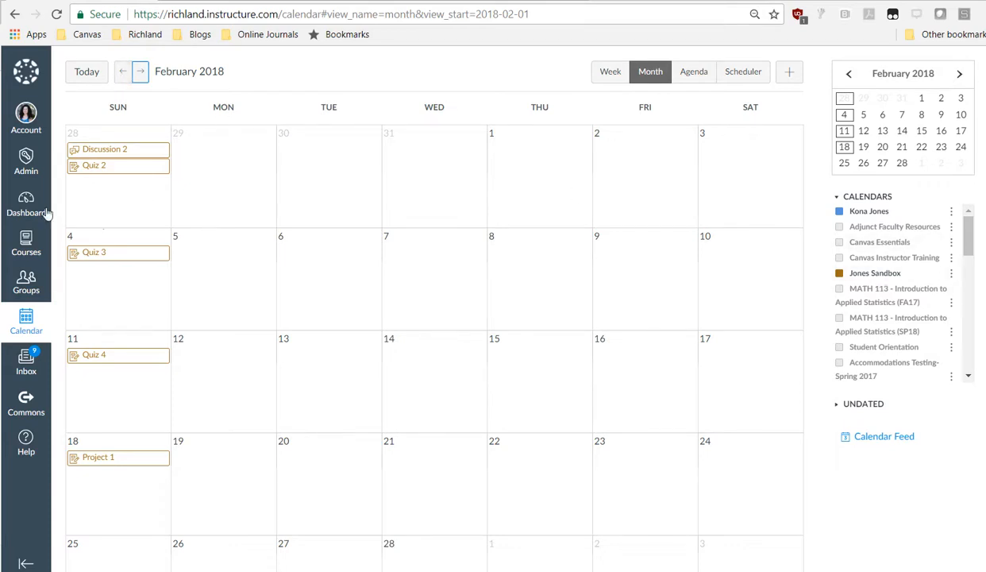
# - Open the Jones Sandbox course settings and enable the course grading scheme in the course details
pyautogui.click(26, 242)
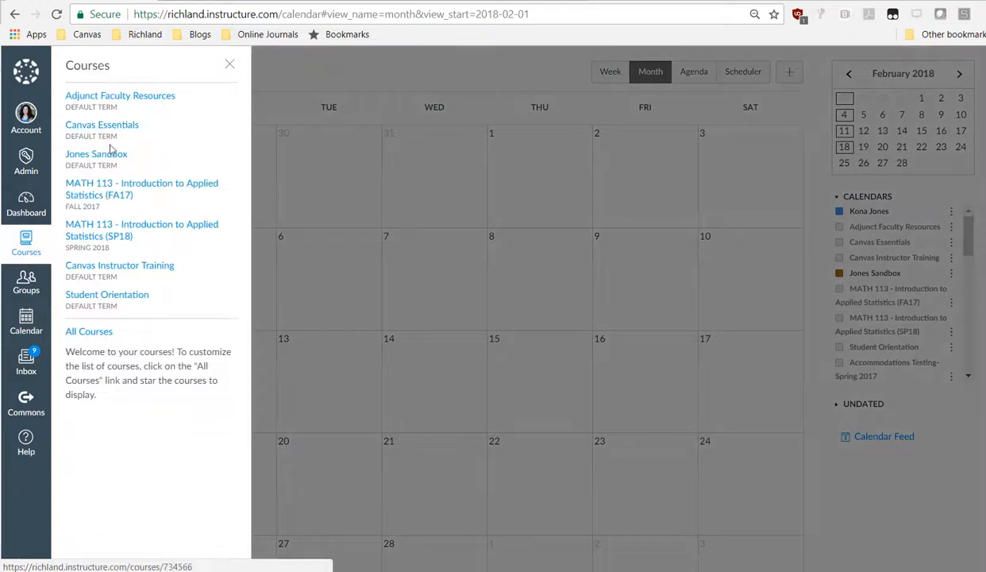
pyautogui.click(112, 156)
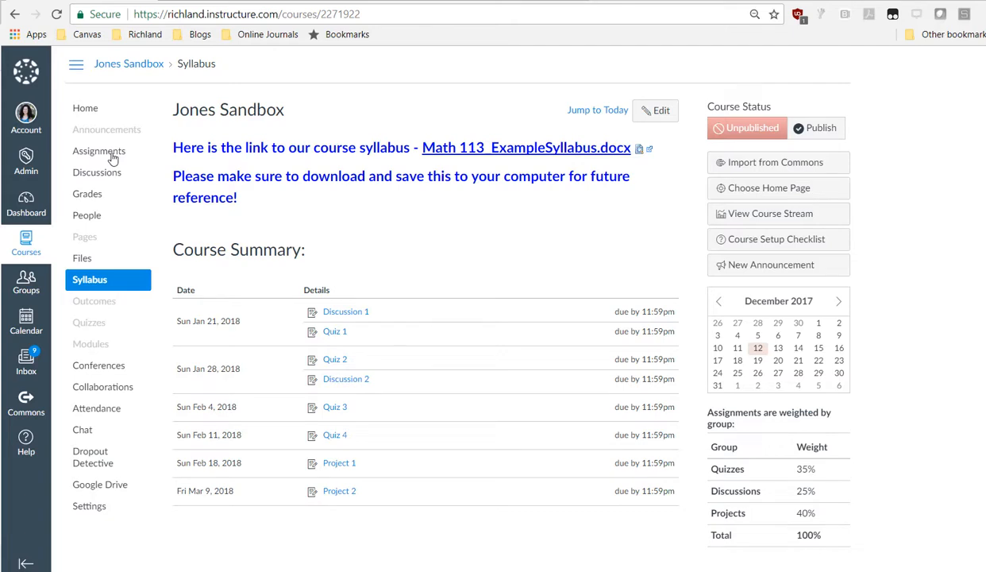
pyautogui.click(91, 514)
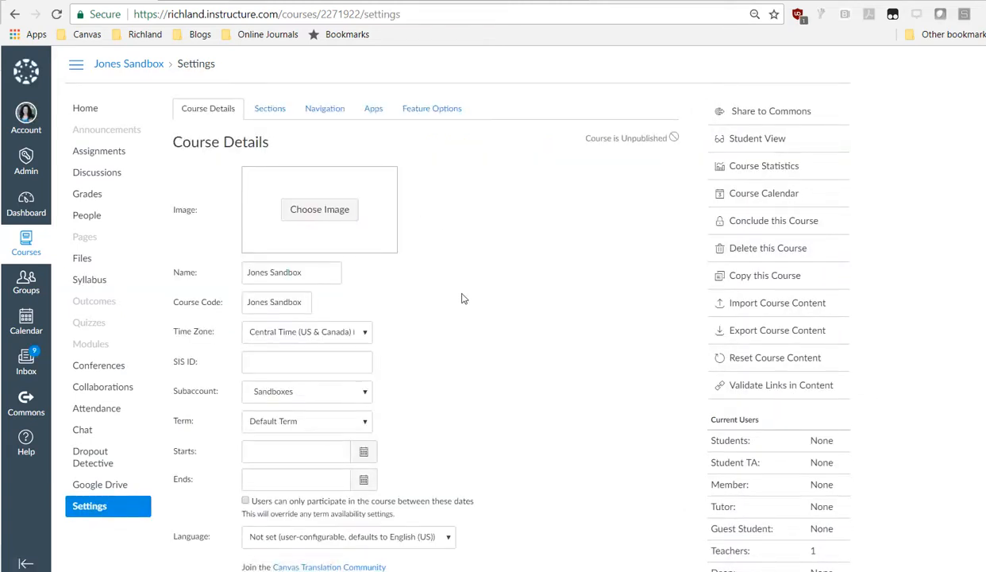
pyautogui.scroll(-5, 464, 298)
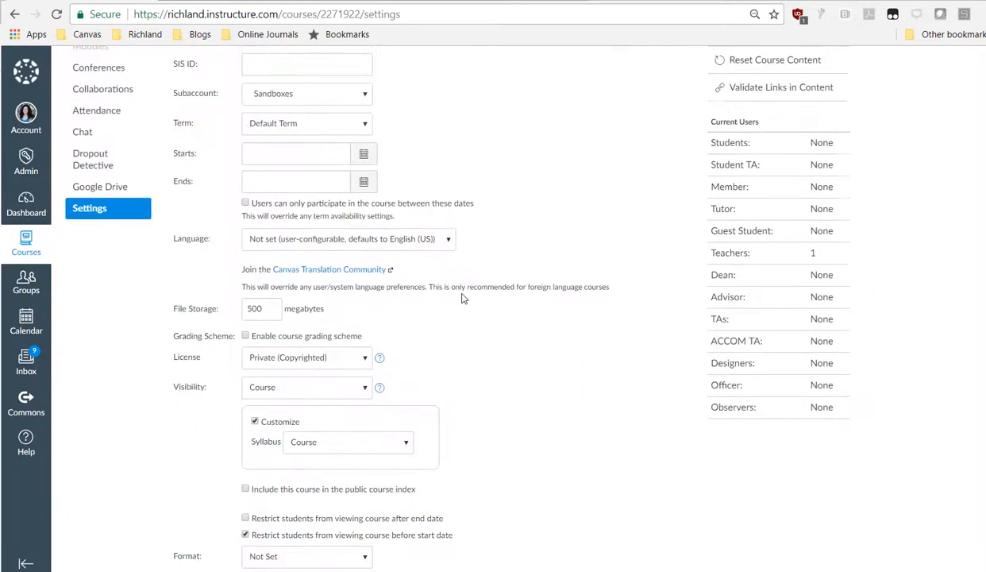
pyautogui.click(246, 336)
# - Choose the Traditional grading standard as the course's grading scheme and close the scheme dialog
pyautogui.click(284, 352)
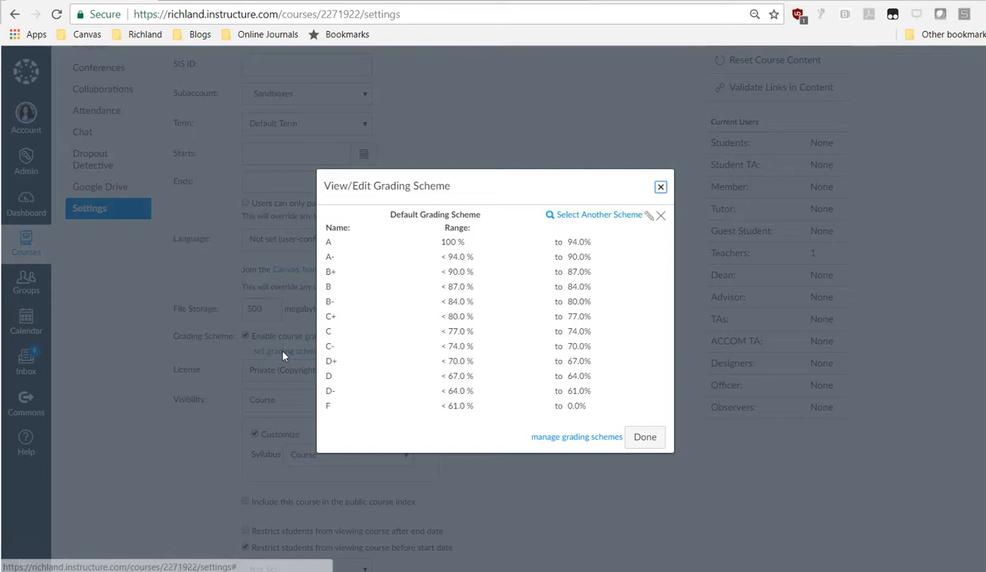
pyautogui.click(624, 215)
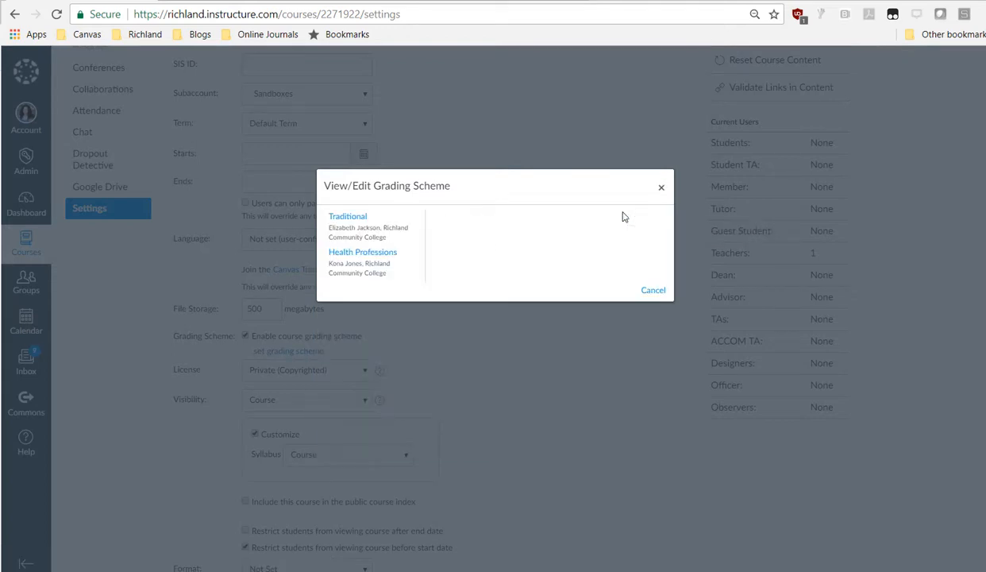
pyautogui.click(342, 230)
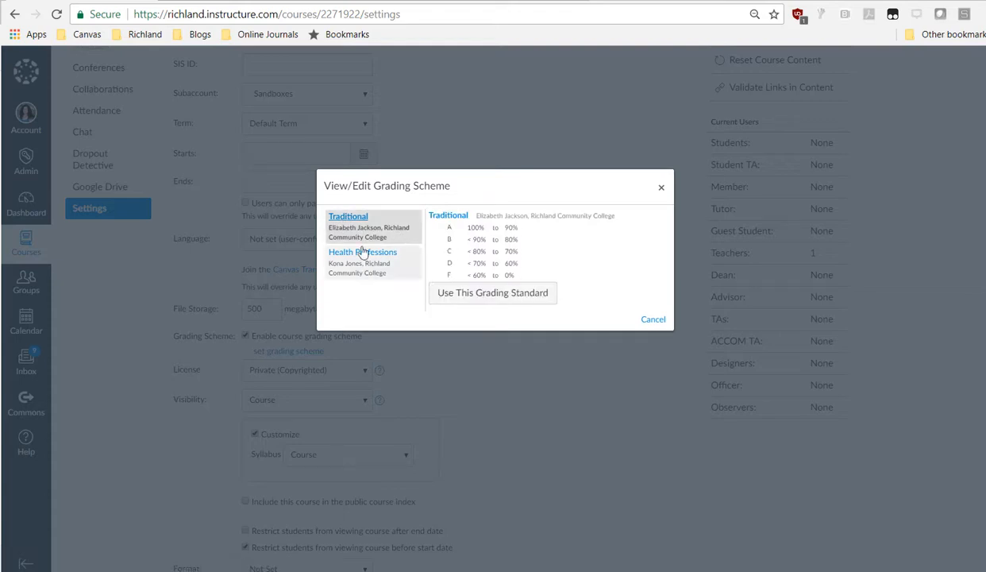
pyautogui.click(502, 298)
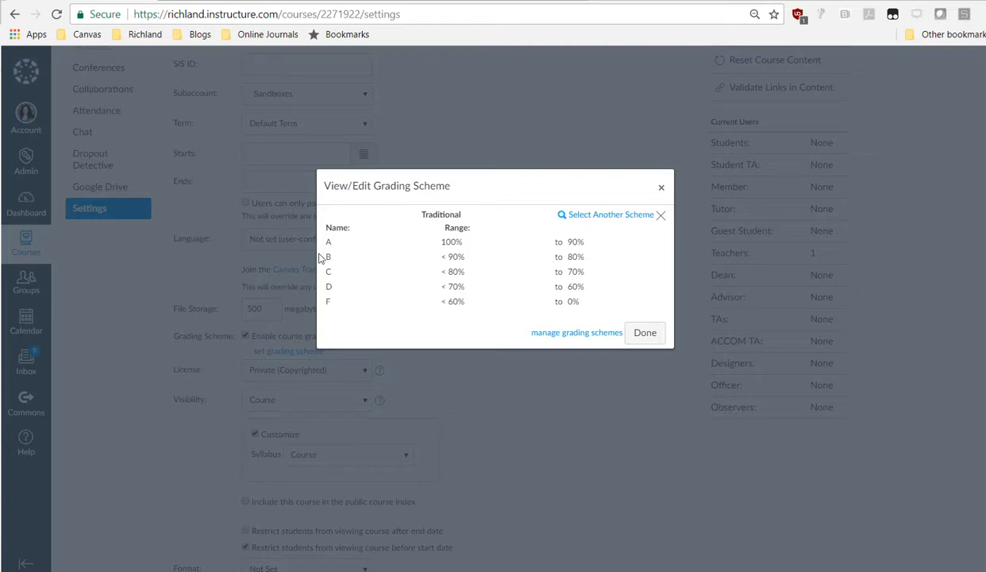
pyautogui.click(643, 333)
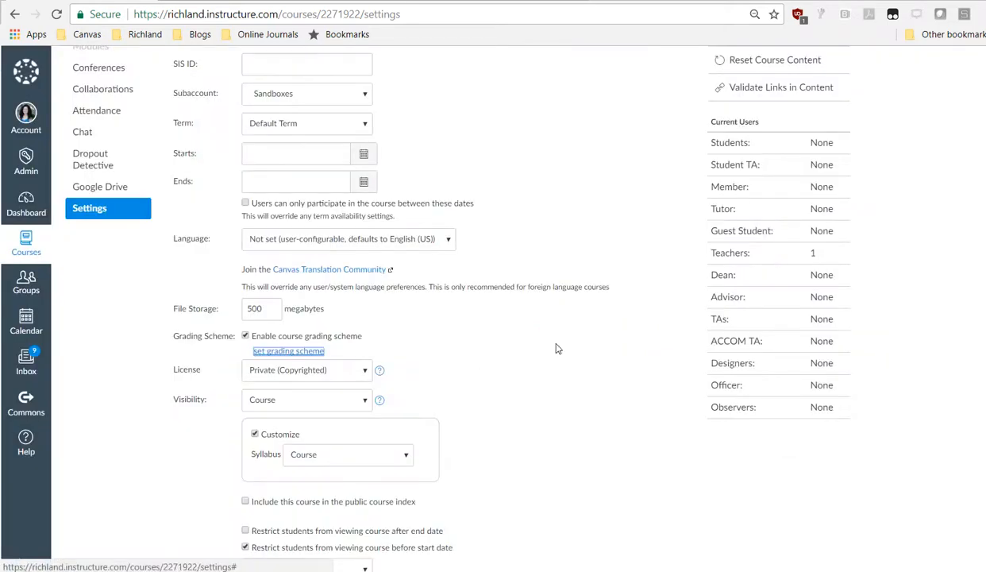
# - In the course navigation settings, hide Google Drive, Dropout Detective, Chat and Collaborations from students
pyautogui.scroll(4, 477, 340)
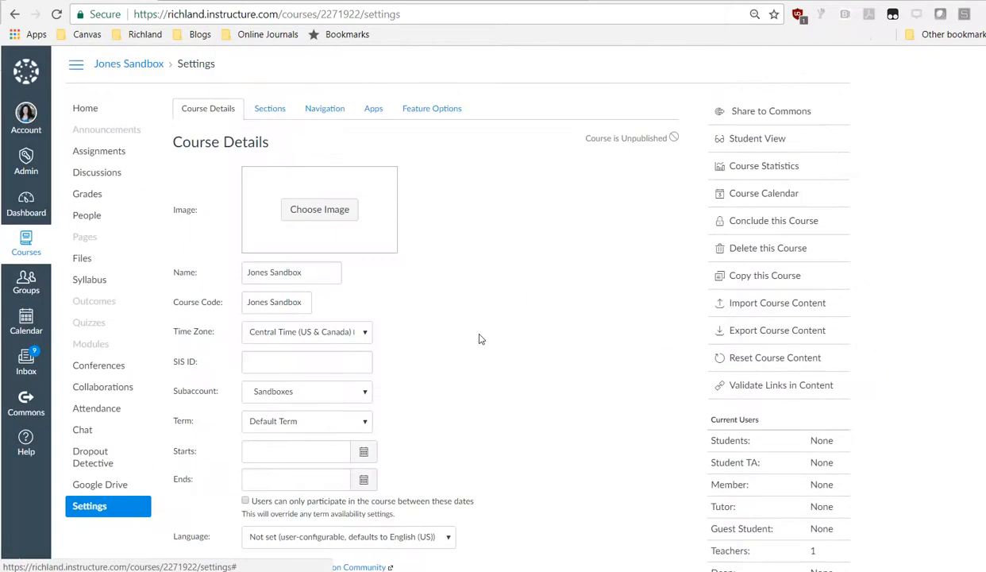
pyautogui.click(325, 114)
pyautogui.scroll(-2, 516, 317)
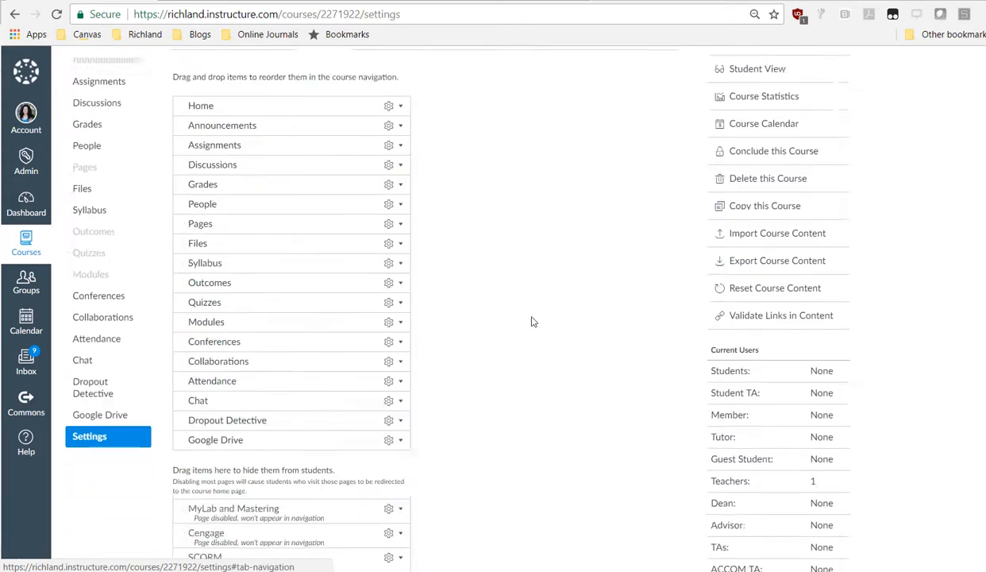
pyautogui.moveTo(257, 362); pyautogui.dragTo(260, 413)
pyautogui.moveTo(266, 342); pyautogui.dragTo(262, 379)
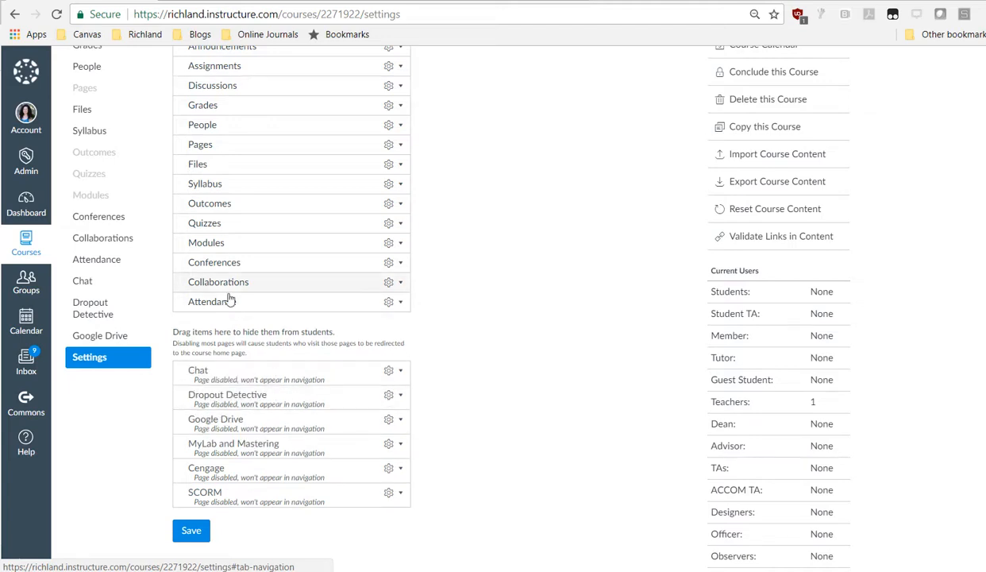
pyautogui.moveTo(229, 290); pyautogui.dragTo(231, 354)
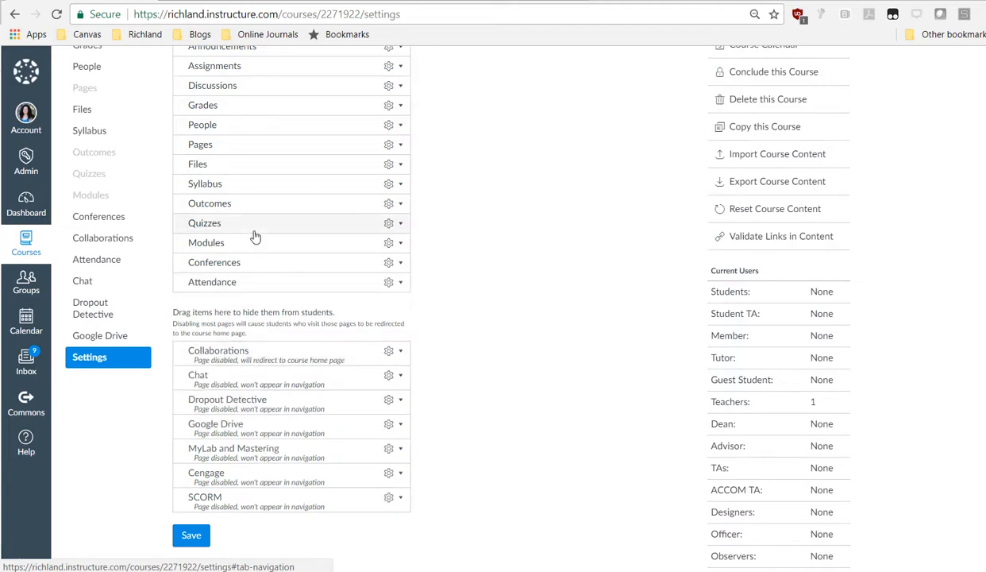
# - Hide Conferences, Modules, Quizzes and Outcomes from students in the course navigation
pyautogui.moveTo(255, 265); pyautogui.dragTo(258, 336)
pyautogui.moveTo(253, 246); pyautogui.dragTo(262, 313)
pyautogui.moveTo(259, 234); pyautogui.dragTo(266, 298)
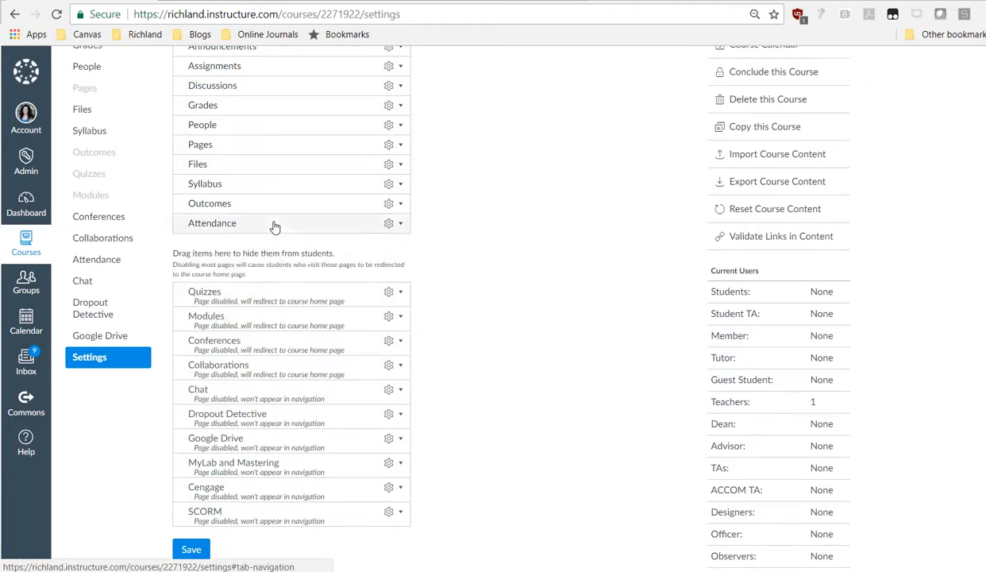
pyautogui.moveTo(275, 206); pyautogui.dragTo(282, 284)
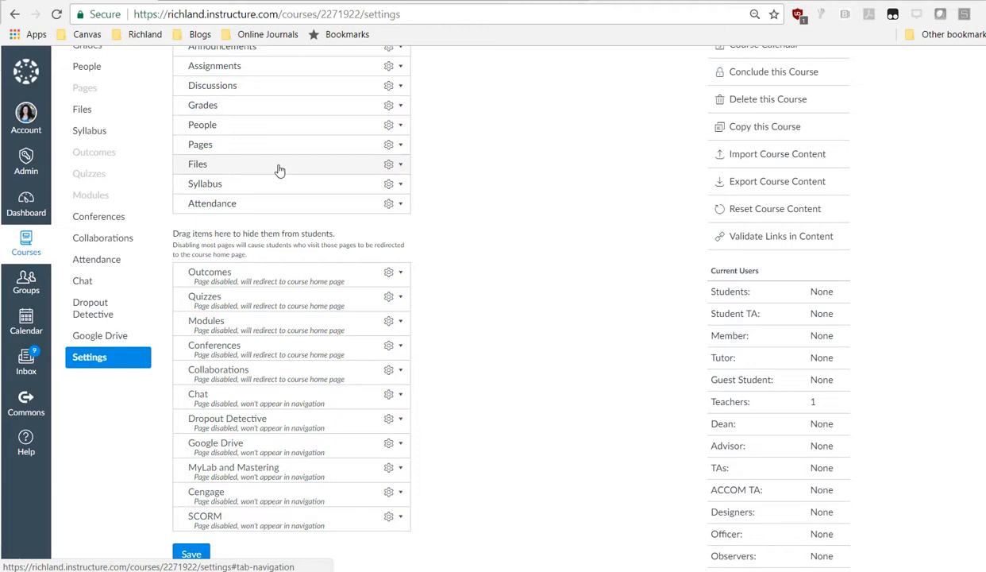
# - Hide Files, Pages, Discussions, Announcements and Assignments from students in the course navigation
pyautogui.moveTo(279, 170); pyautogui.dragTo(291, 254)
pyautogui.moveTo(279, 149); pyautogui.dragTo(286, 232)
pyautogui.moveTo(282, 115); pyautogui.dragTo(302, 137)
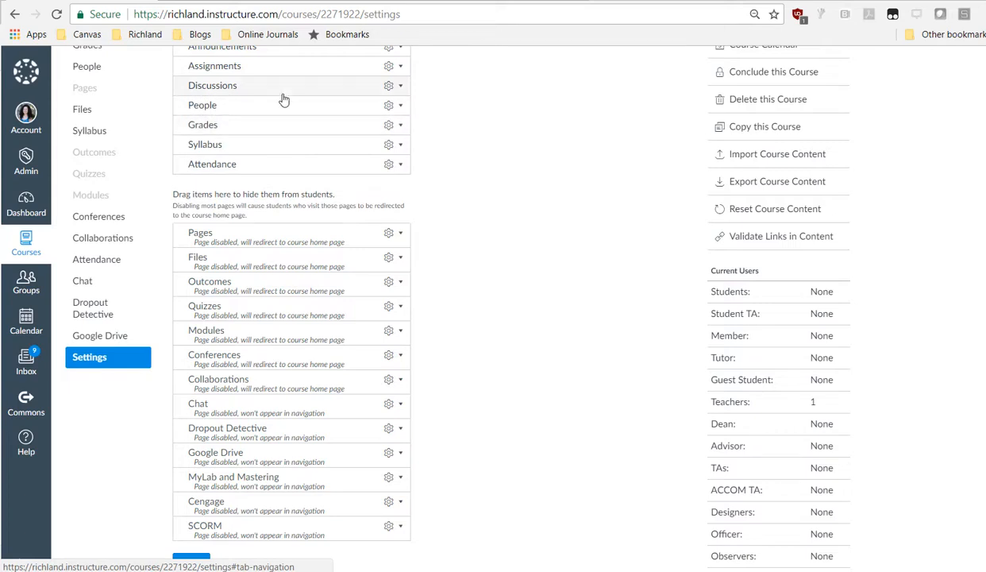
pyautogui.moveTo(279, 91); pyautogui.dragTo(316, 242)
pyautogui.scroll(2, 323, 91)
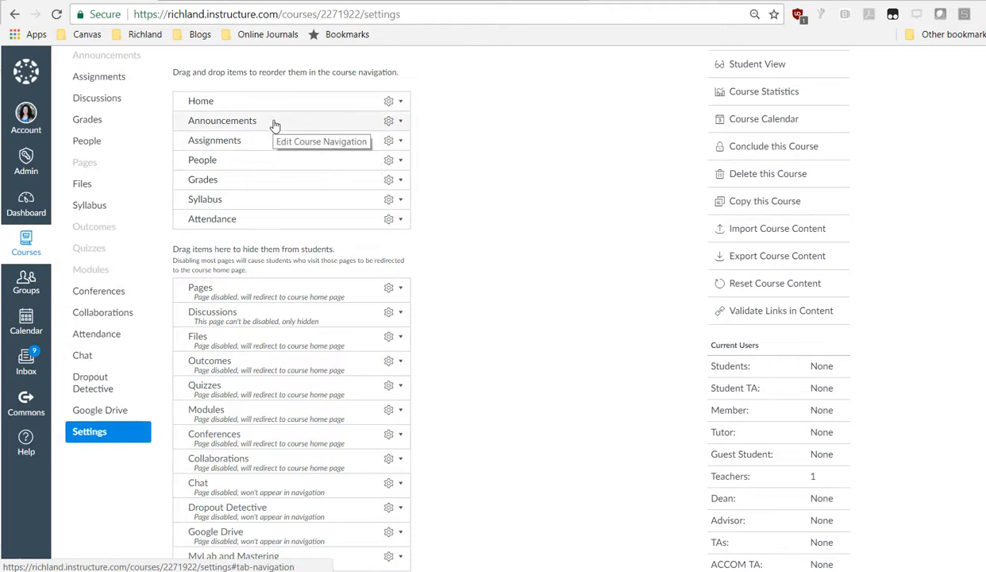
pyautogui.moveTo(273, 126); pyautogui.dragTo(277, 271)
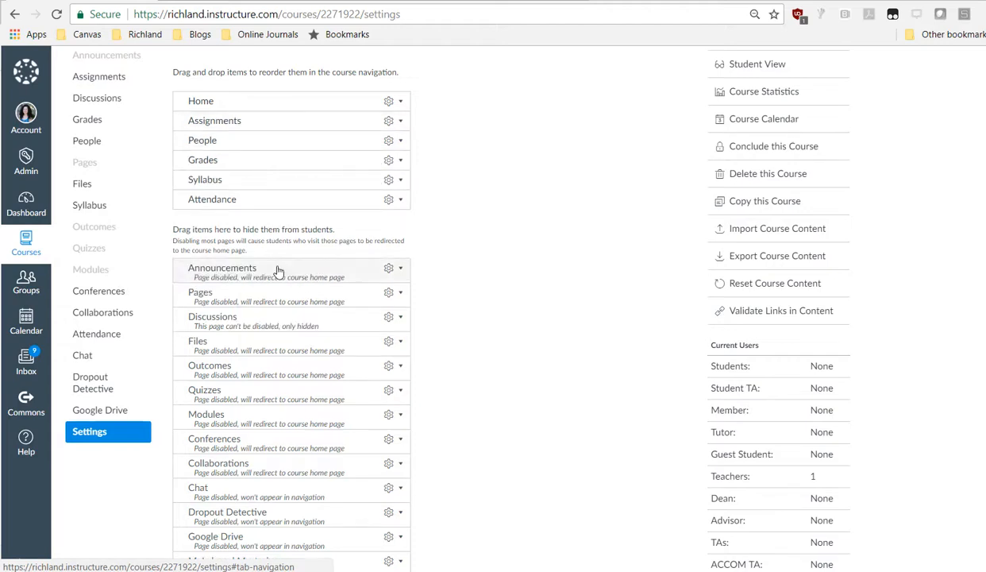
pyautogui.moveTo(254, 126); pyautogui.dragTo(254, 242)
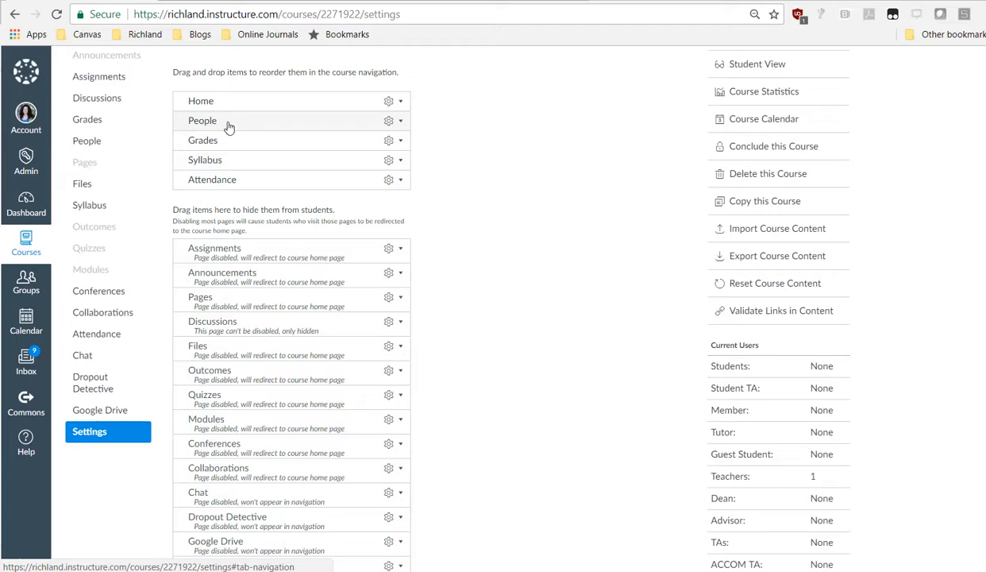
# - Move Grades above People in the course navigation order and save the navigation settings
pyautogui.moveTo(229, 127)
pyautogui.mouseDown()
pyautogui.moveTo(220, 214)
pyautogui.moveTo(226, 127)
pyautogui.mouseUp()
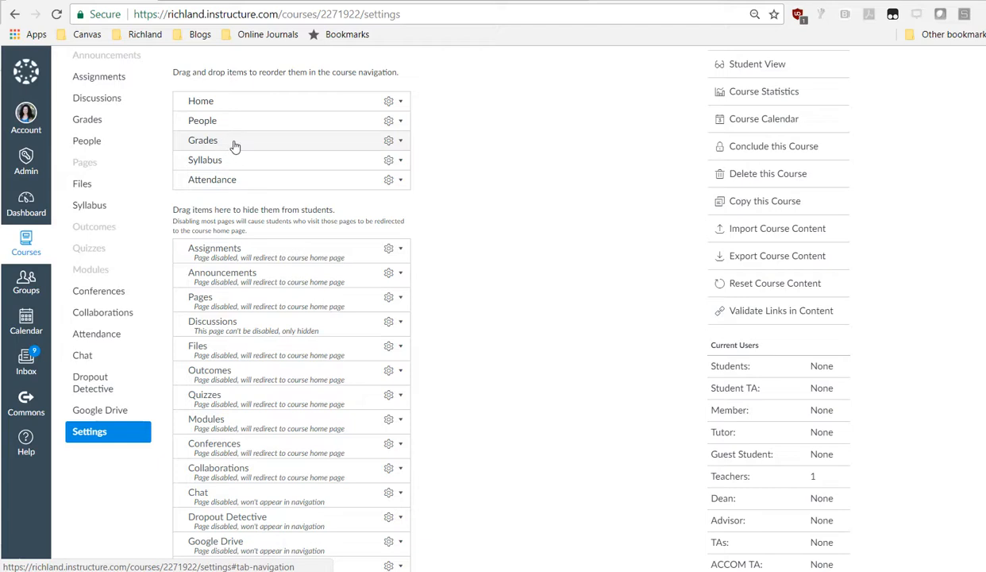
pyautogui.moveTo(235, 146)
pyautogui.mouseDown()
pyautogui.moveTo(231, 119)
pyautogui.moveTo(235, 128)
pyautogui.mouseUp()
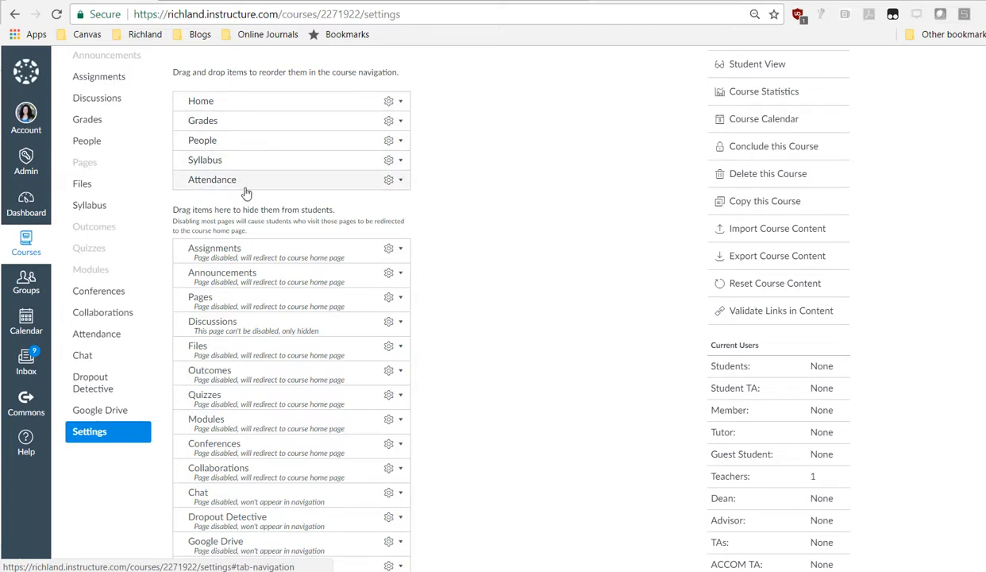
pyautogui.scroll(-3, 551, 420)
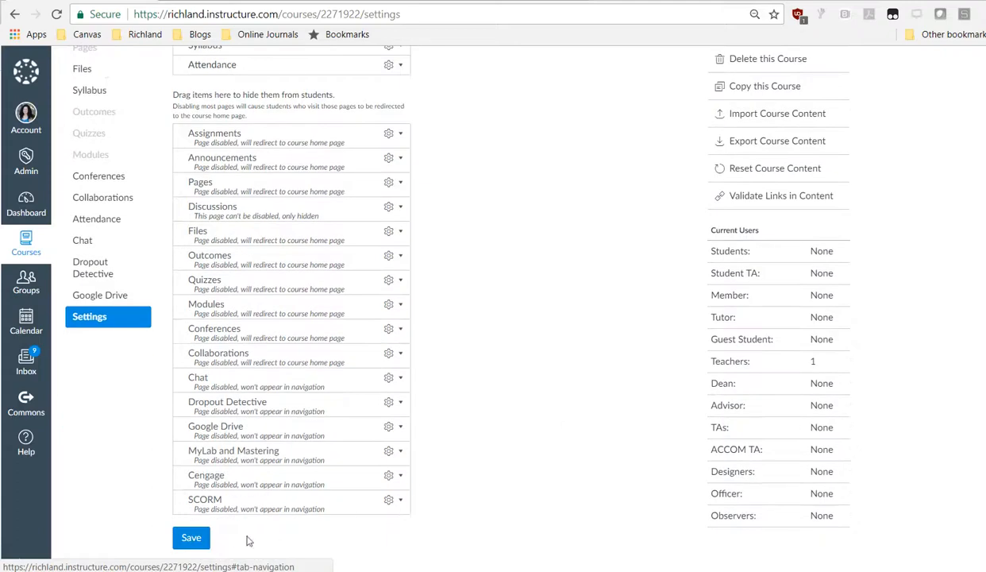
pyautogui.click(208, 541)
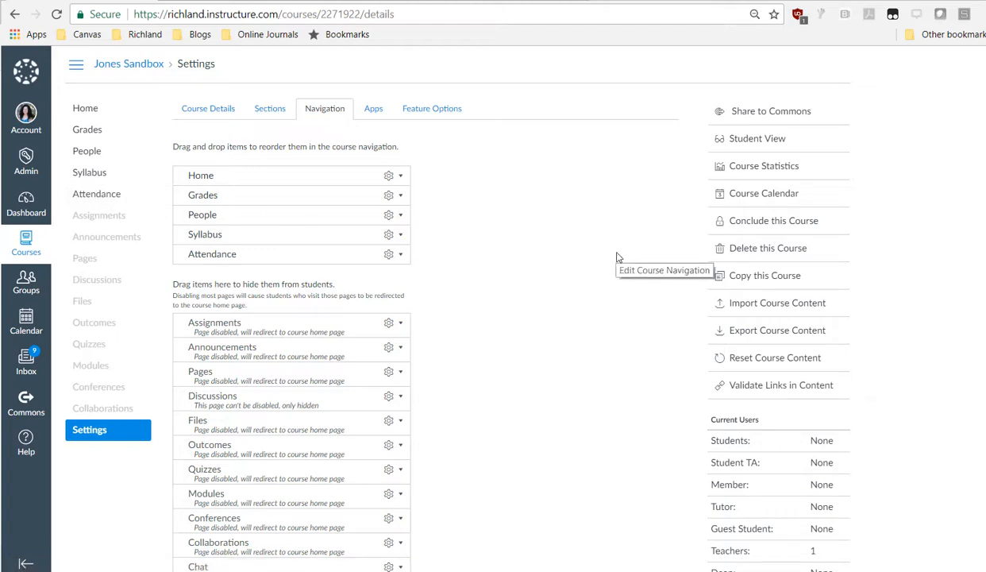
# - Enter Student View, open the test student's grades, and look at the options for arranging them
pyautogui.click(745, 141)
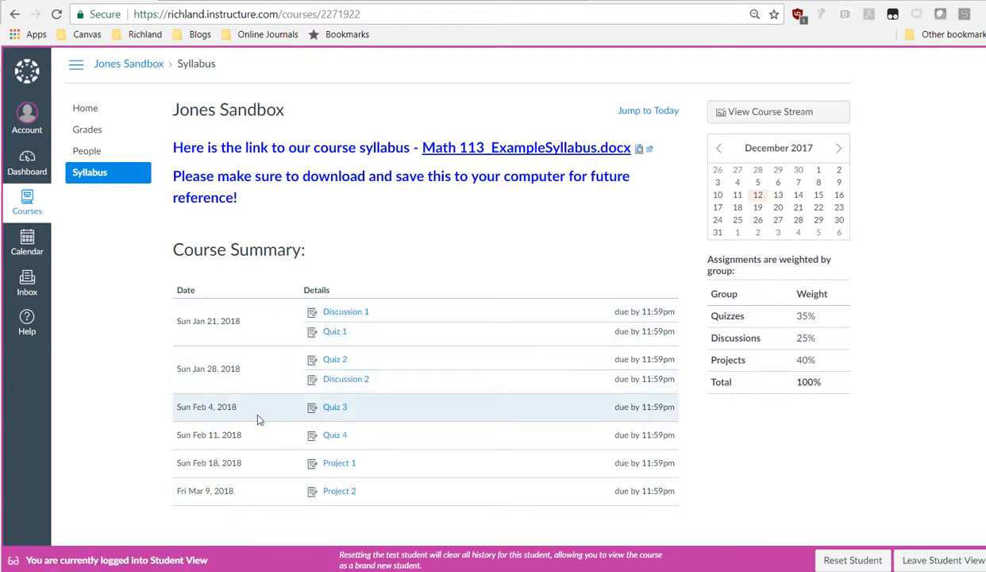
pyautogui.click(102, 129)
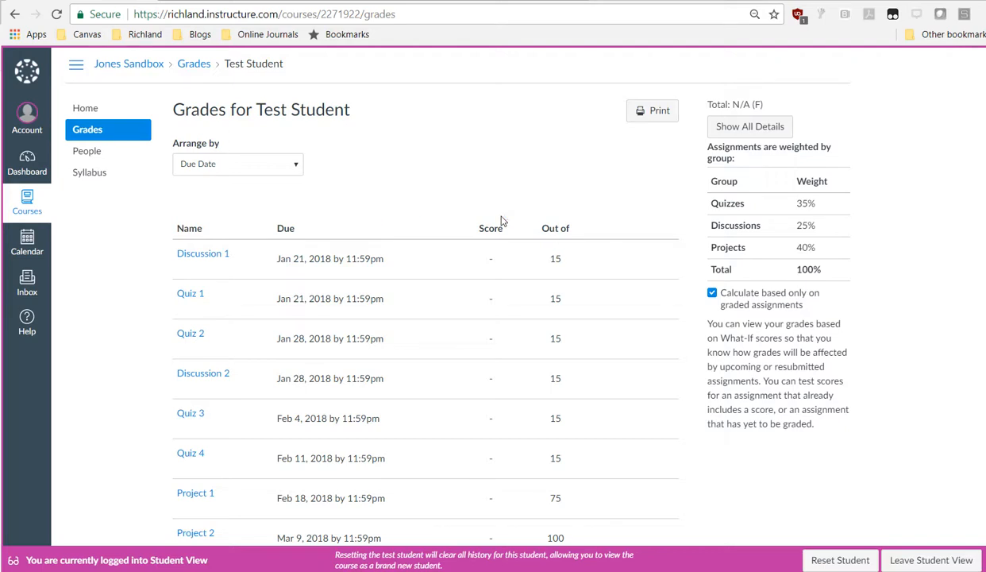
pyautogui.click(281, 168)
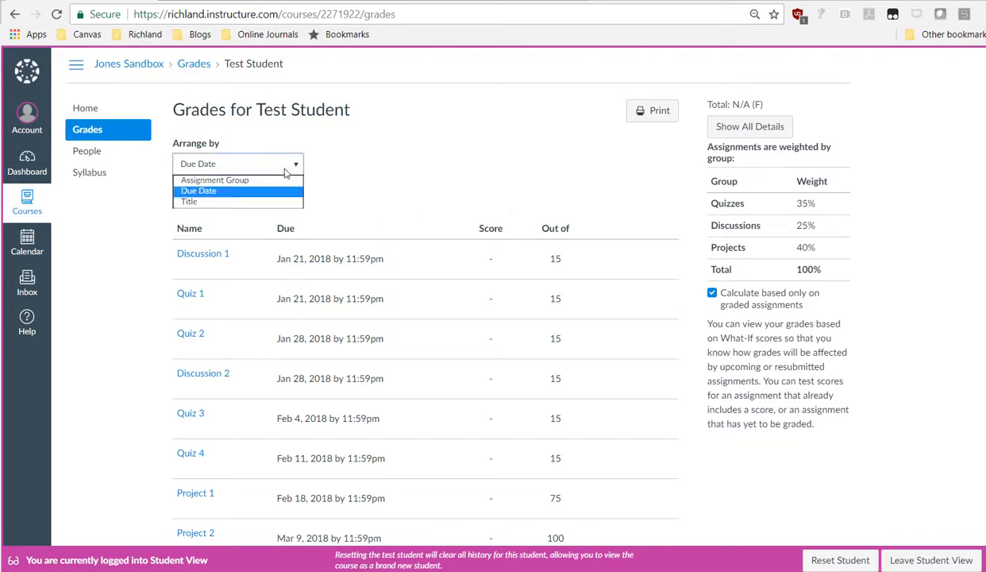
pyautogui.click(377, 157)
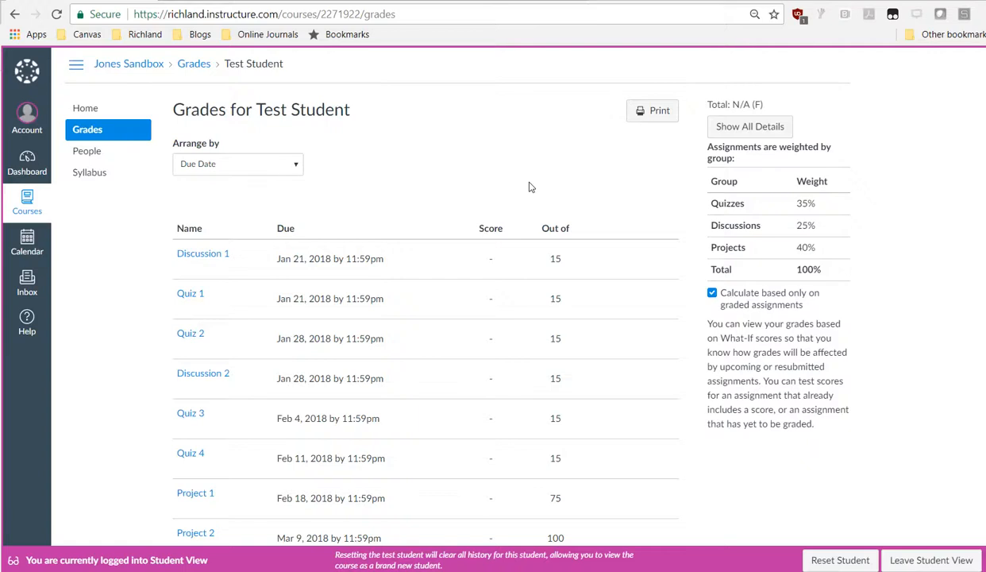
# - Enter What-If scores of 10 for Discussion 1 and 15 for Quiz 1 in the test student's grades
pyautogui.scroll(-2, 523, 186)
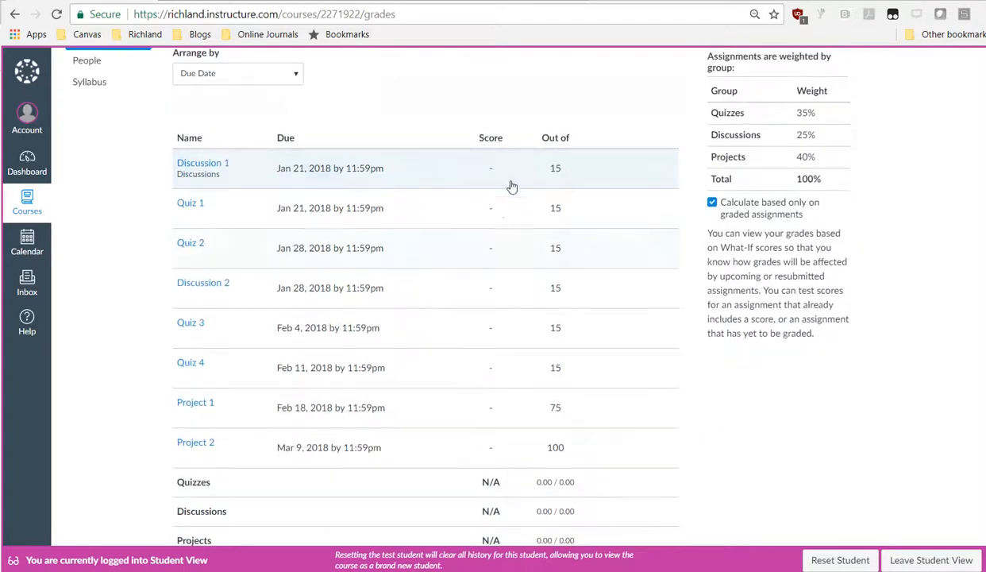
pyautogui.click(491, 171)
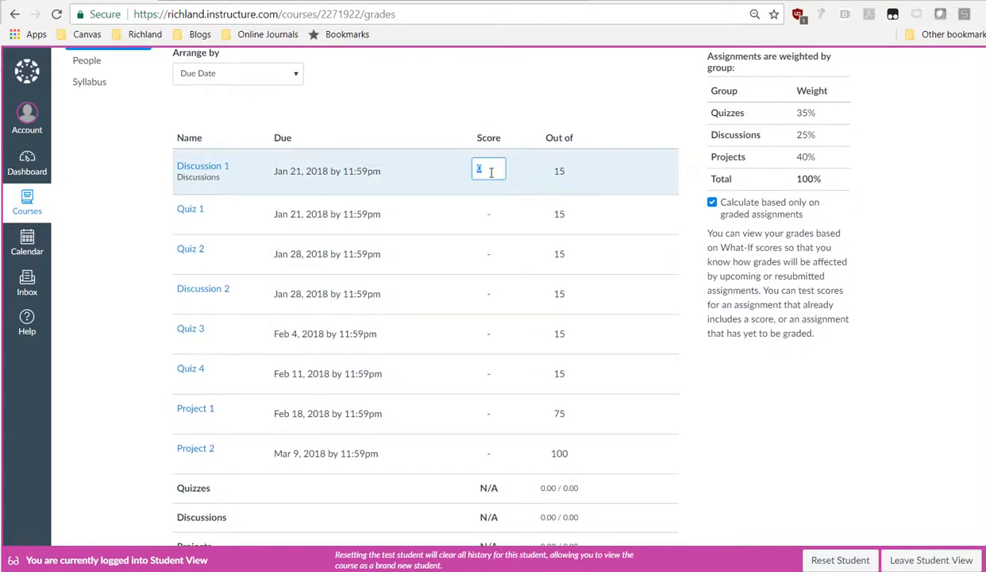
pyautogui.write('10')
pyautogui.press('Return')
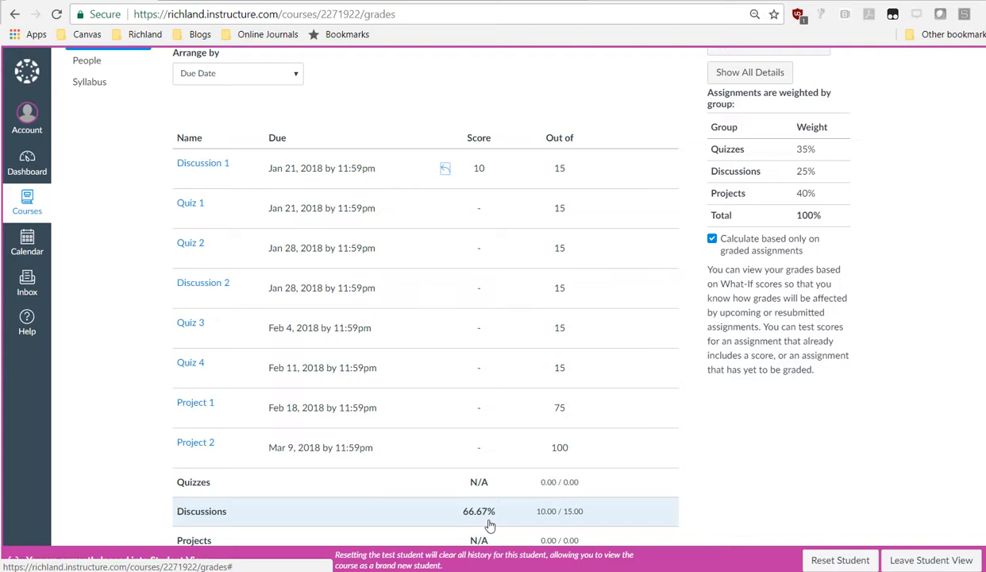
pyautogui.click(480, 211)
pyautogui.write('15')
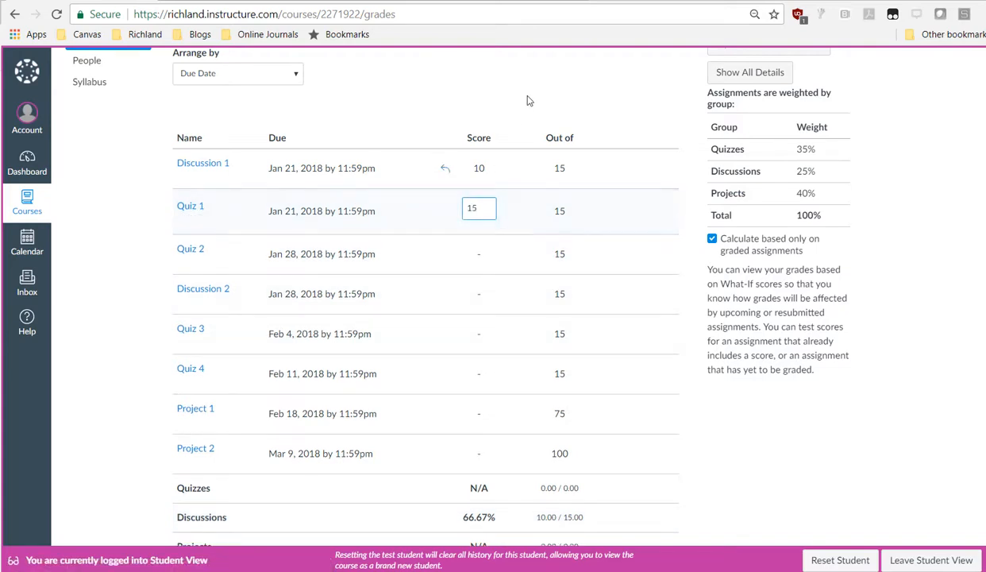
pyautogui.press('Return')
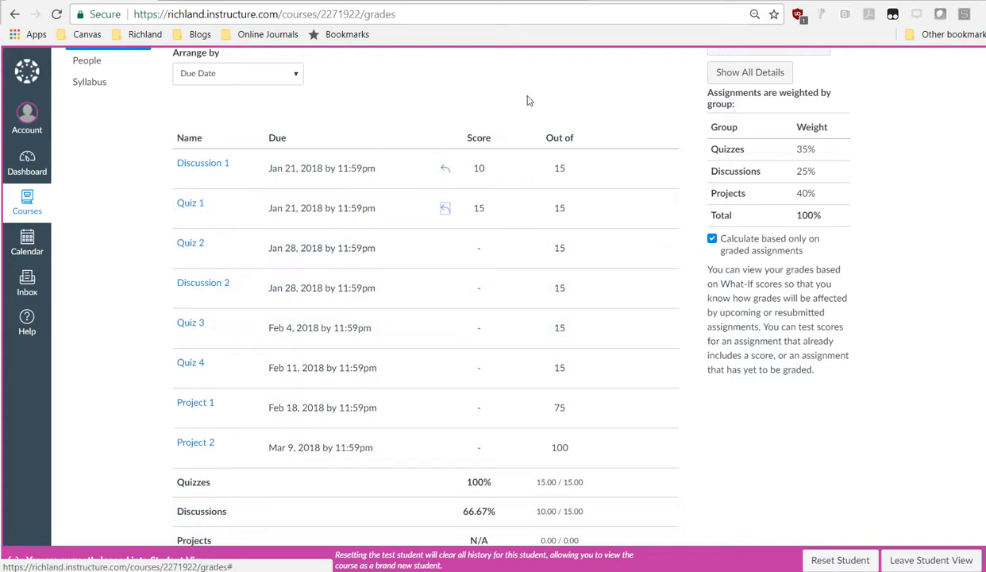
# - Enter a What-If score of 10 for Quiz 2 in the test student's grades
pyautogui.scroll(-1, 490, 531)
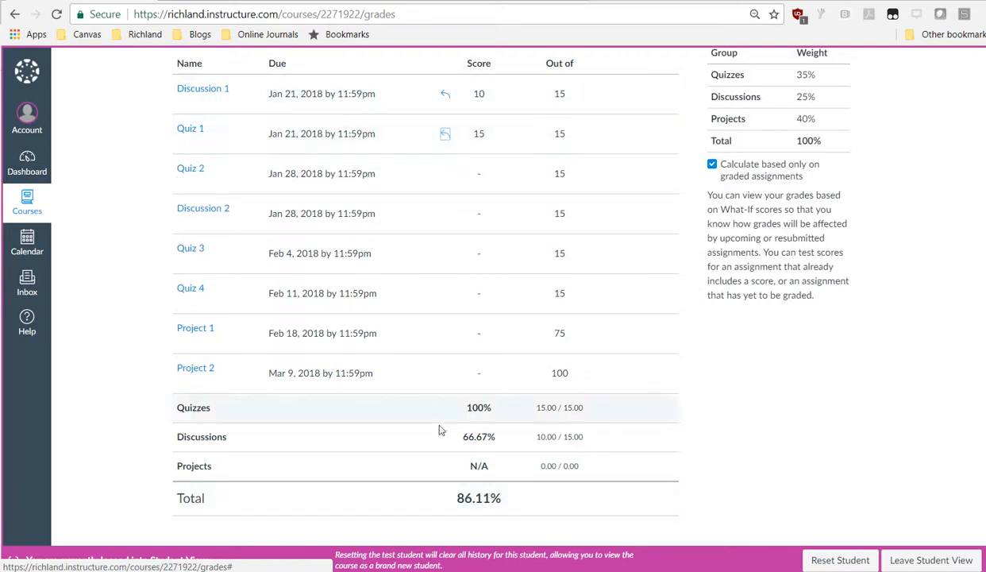
pyautogui.click(480, 176)
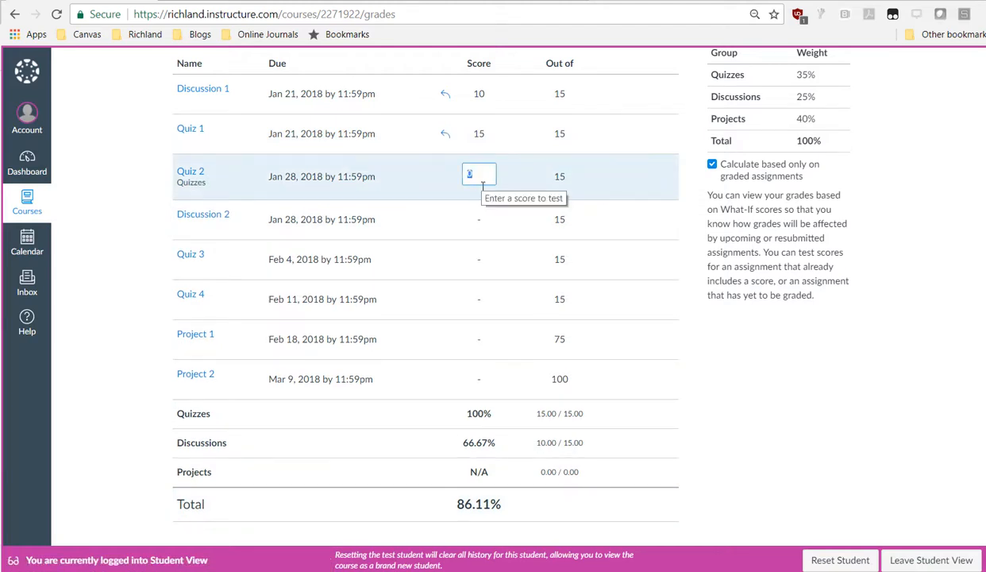
pyautogui.write('10')
pyautogui.press('Return')
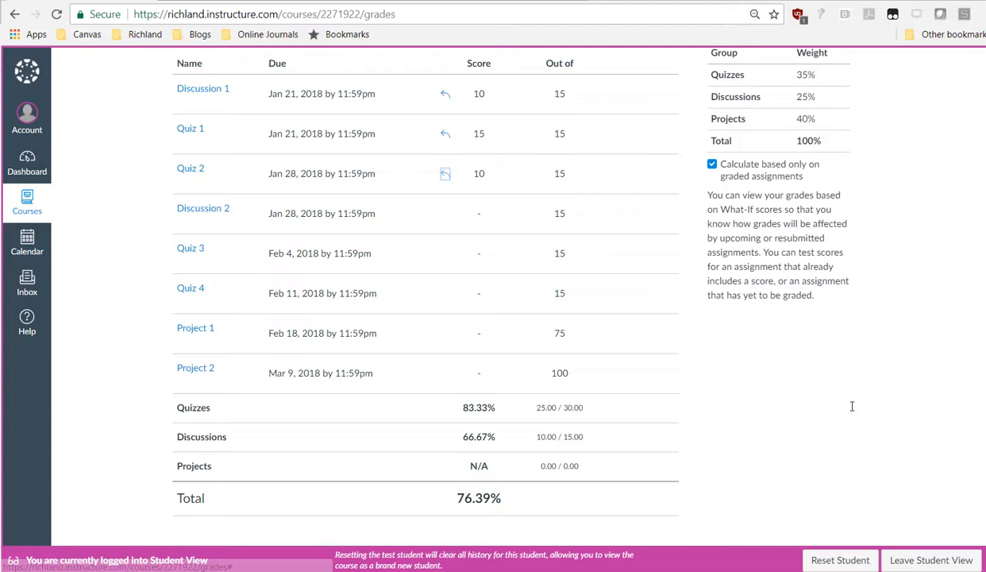
# - Review the test student's What-If total, the unofficial score note, the assignment scores and the weighted group results
pyautogui.scroll(2, 843, 412)
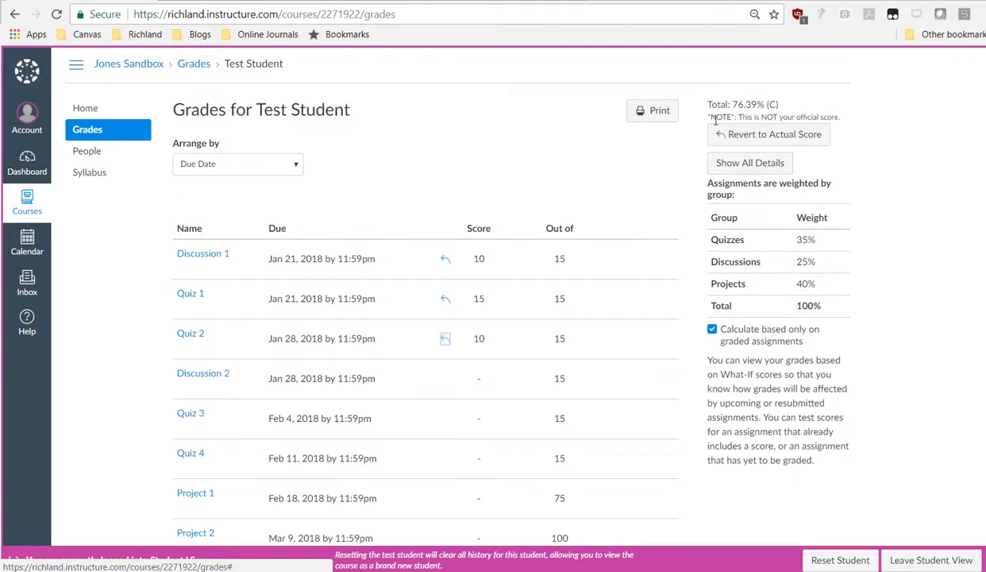
pyautogui.moveTo(688, 113); pyautogui.dragTo(867, 153)
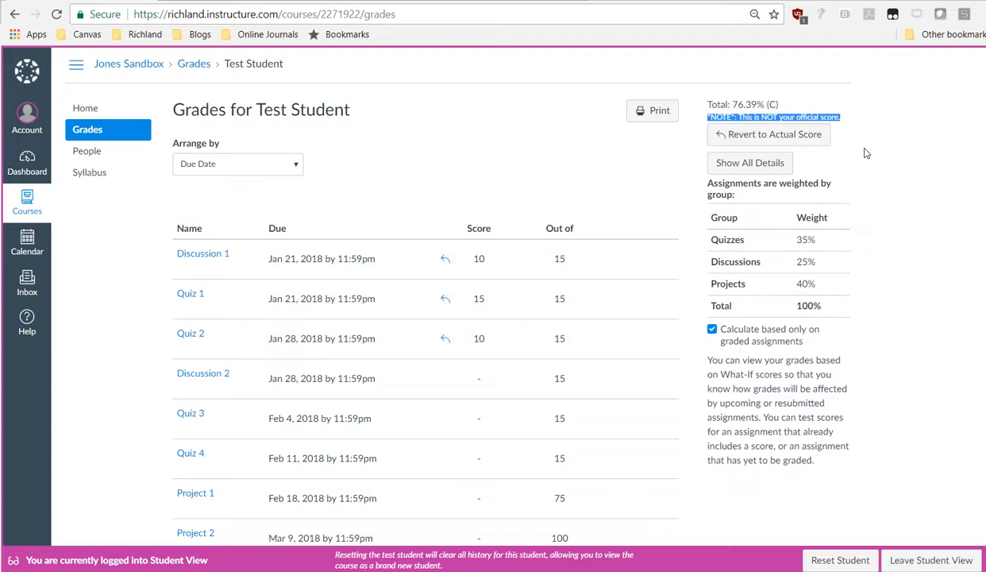
pyautogui.click(866, 153)
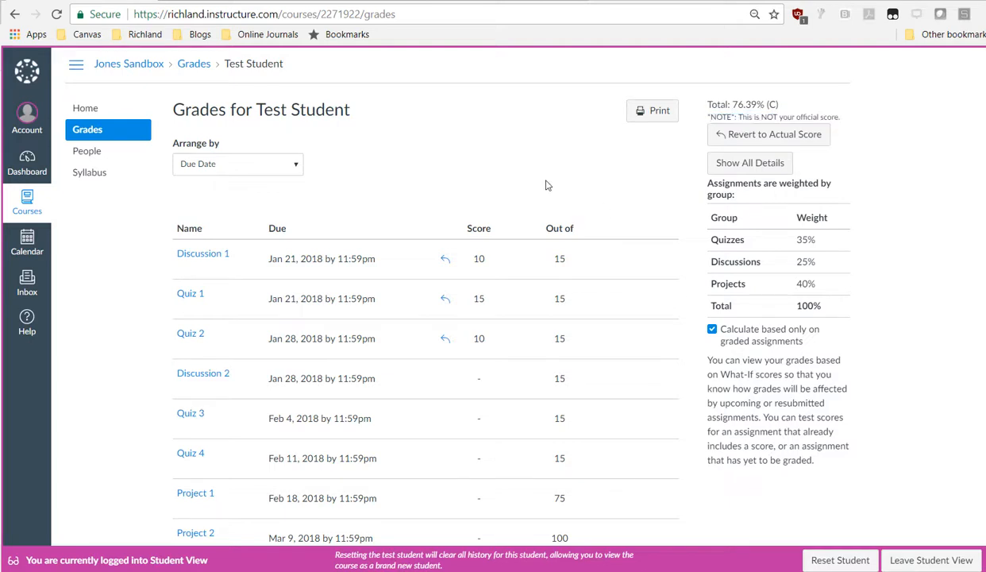
pyautogui.scroll(-1, 545, 185)
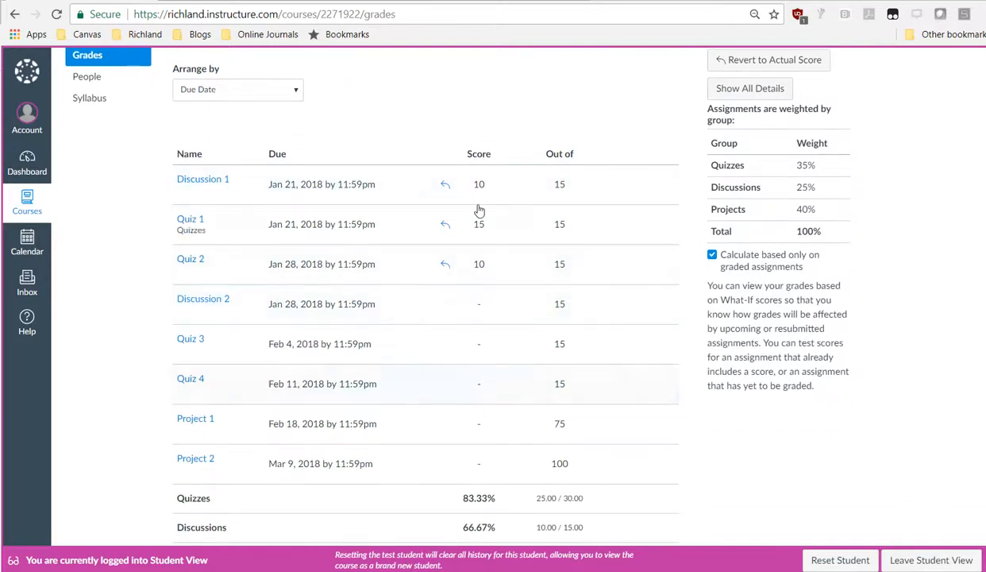
pyautogui.scroll(-1, 471, 411)
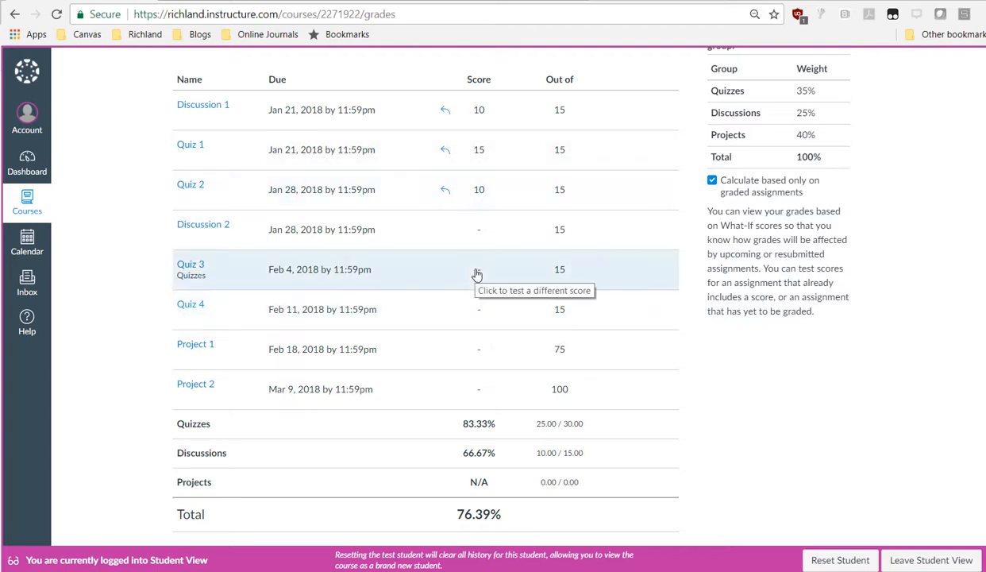
pyautogui.scroll(1, 476, 274)
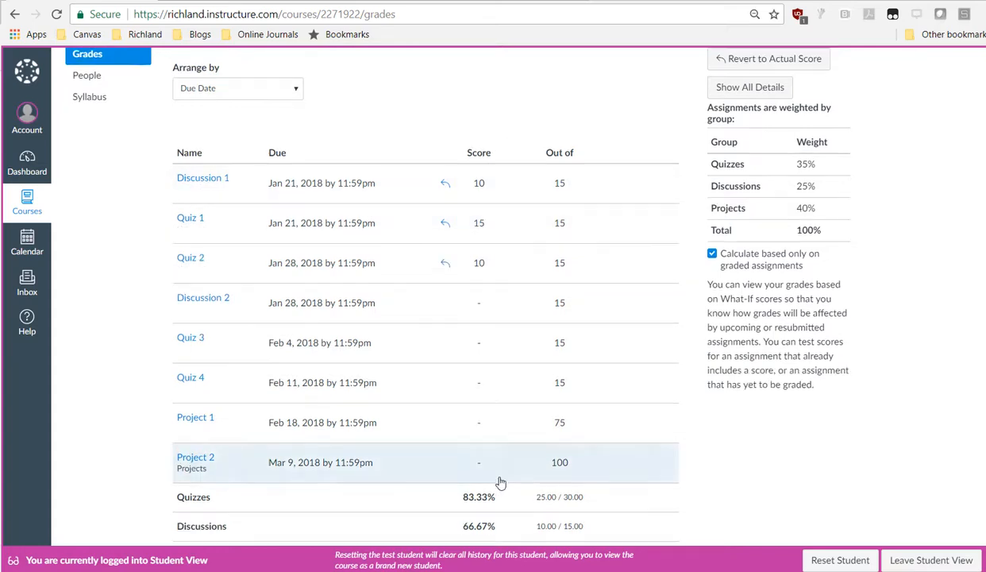
pyautogui.scroll(-1, 500, 479)
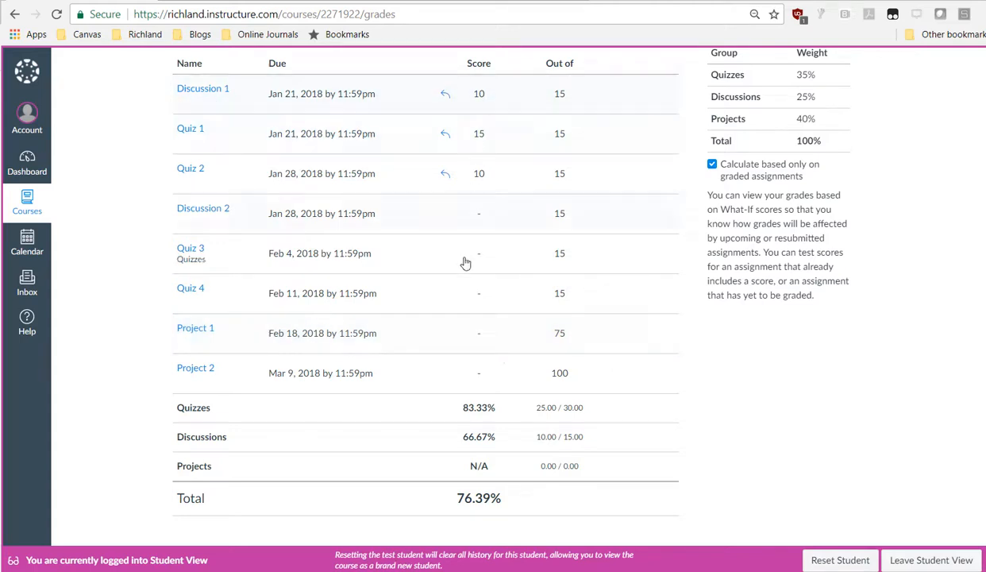
pyautogui.scroll(3, 464, 262)
pyautogui.scroll(-1, 472, 430)
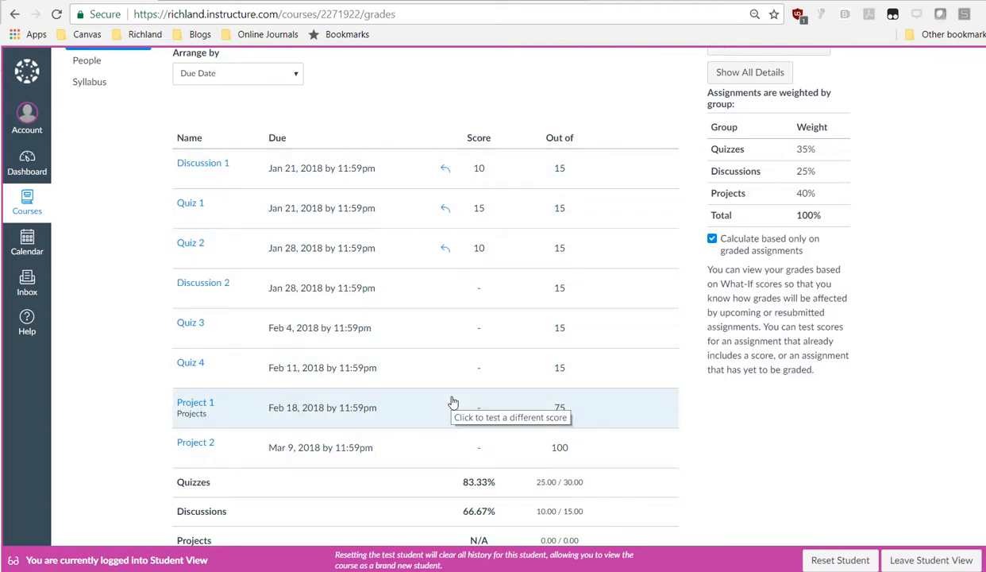
pyautogui.scroll(-1, 452, 402)
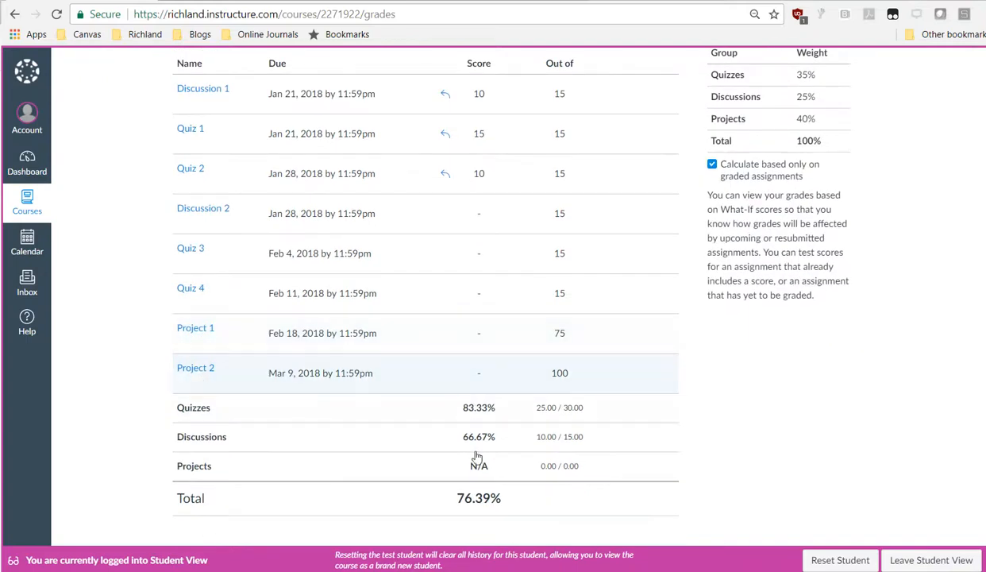
pyautogui.scroll(2, 494, 398)
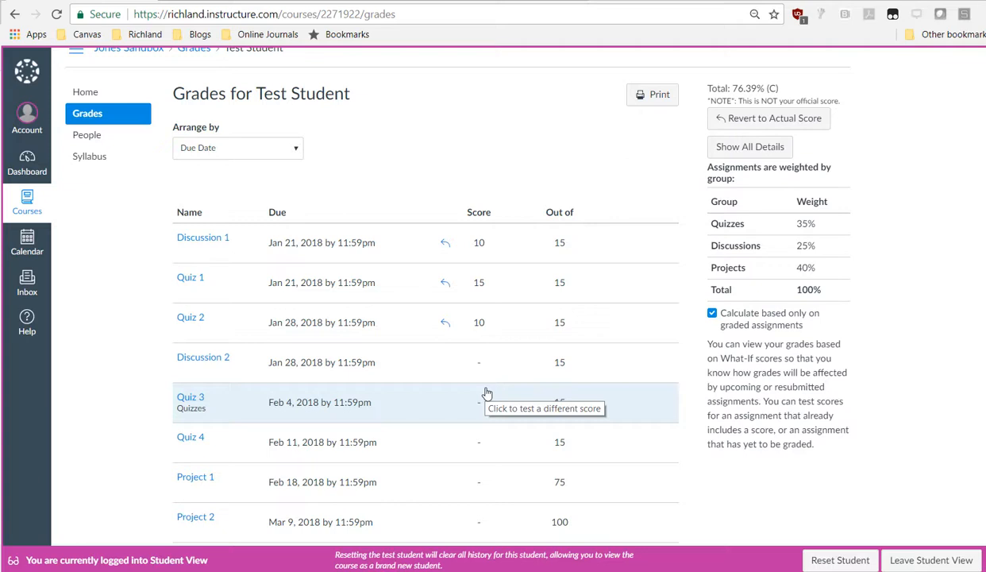
pyautogui.scroll(1, 488, 392)
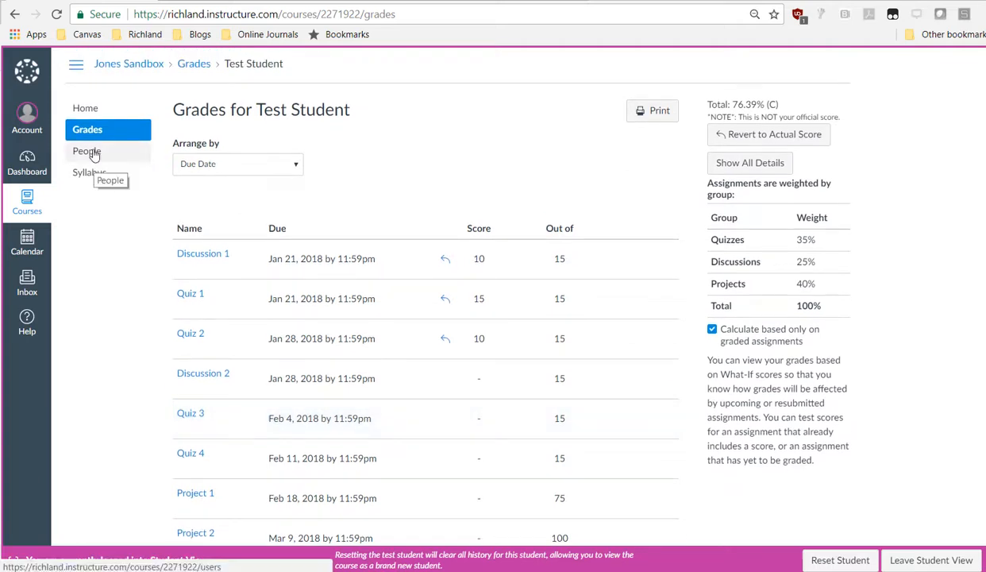
# - Check the course's People page and home page as the test student, and leave Student View
pyautogui.click(93, 151)
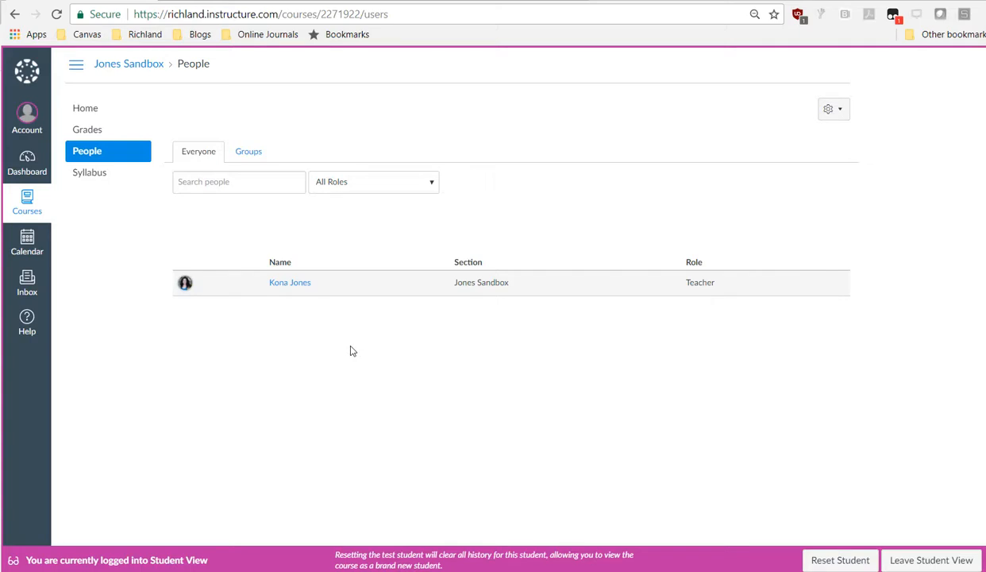
pyautogui.click(97, 116)
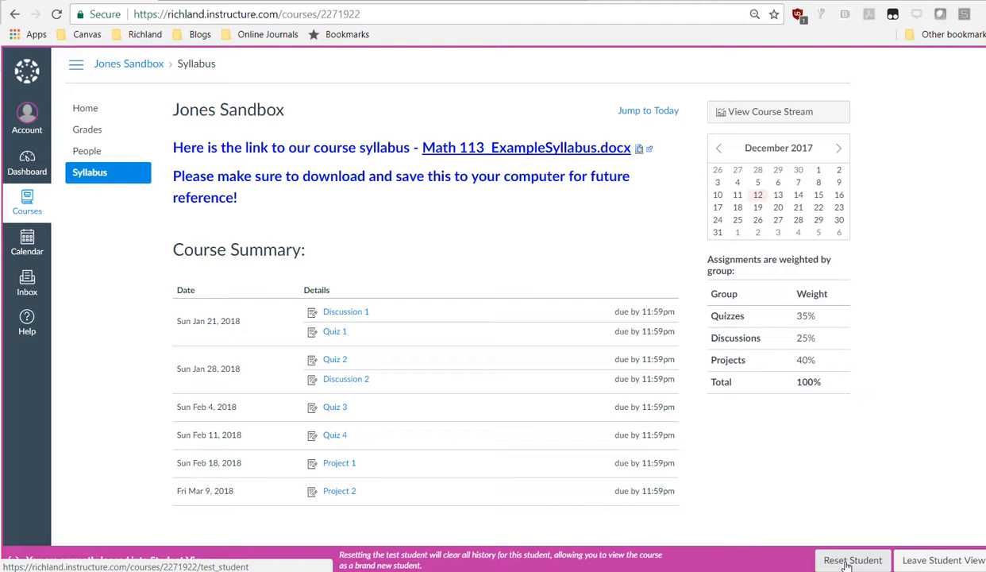
pyautogui.click(939, 561)
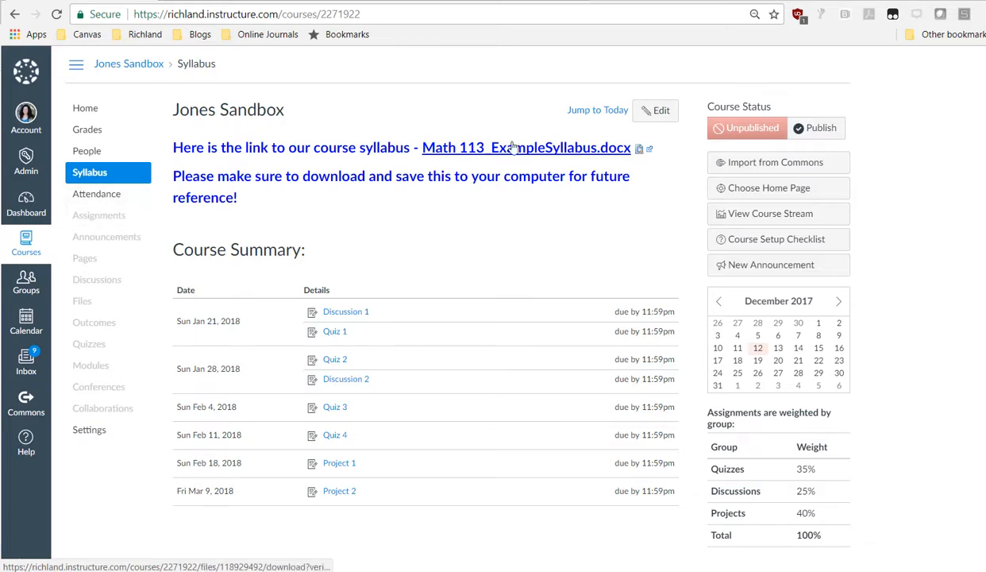
# - Look at the Roll Call attendance tool as the teacher and return to the course home page
pyautogui.click(112, 198)
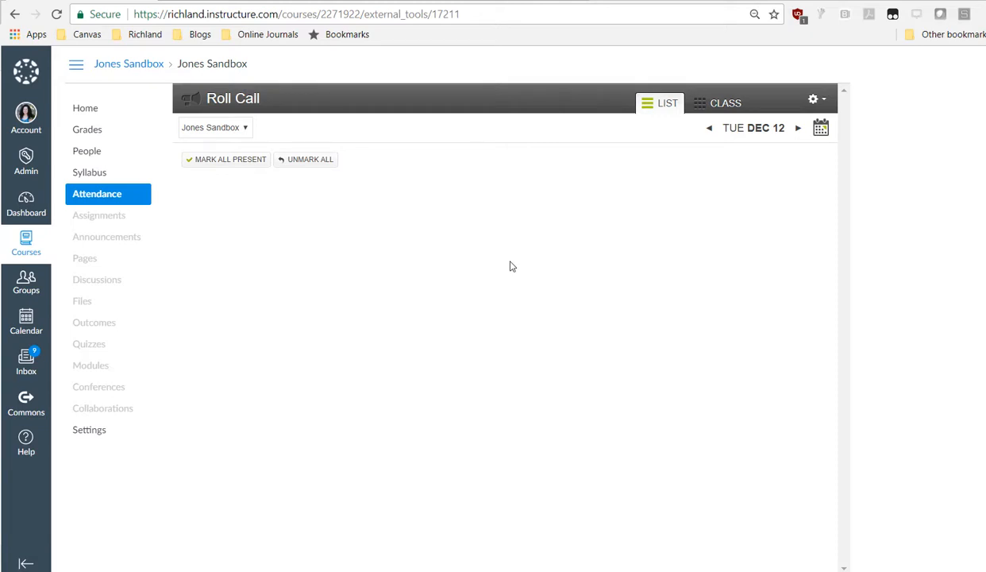
pyautogui.click(97, 115)
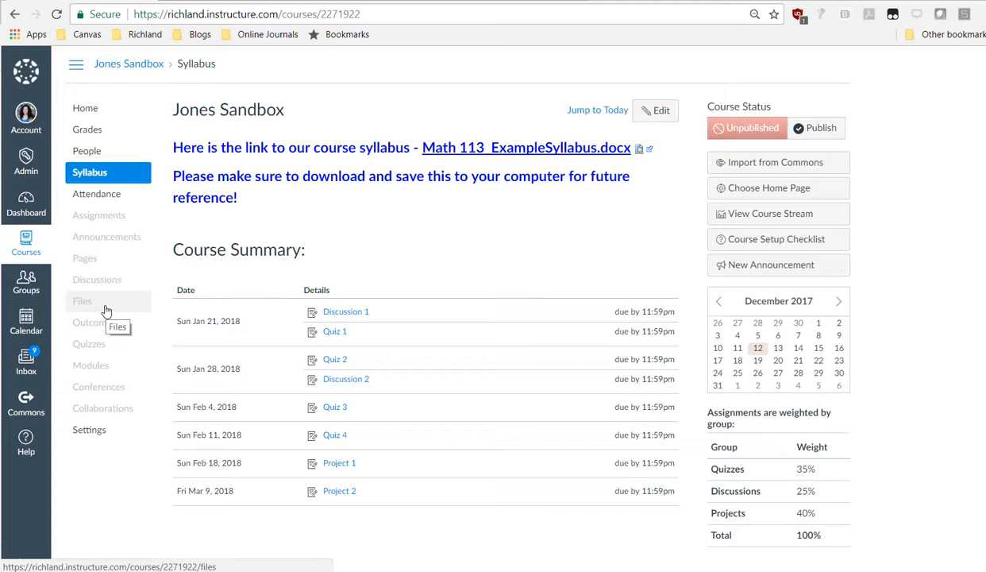
# - Switch to the Canvas Instructor Training course and open Module 1: Getting Started from its home page
pyautogui.click(27, 242)
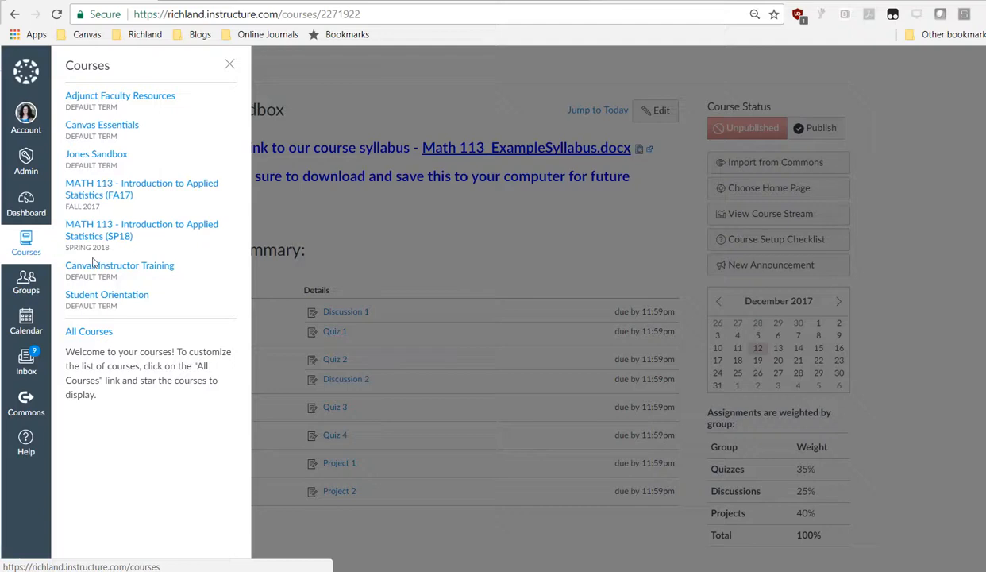
pyautogui.click(105, 268)
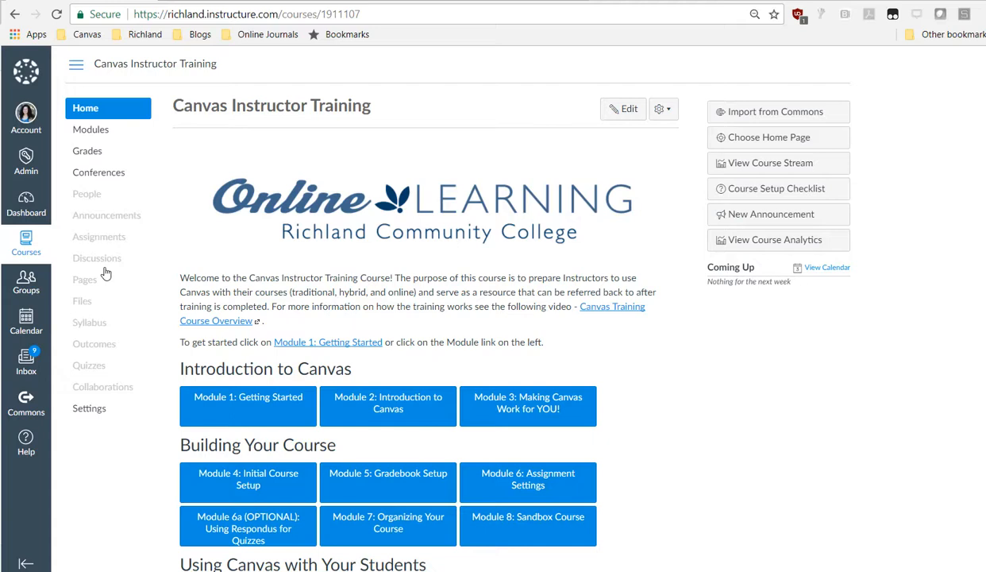
pyautogui.click(254, 401)
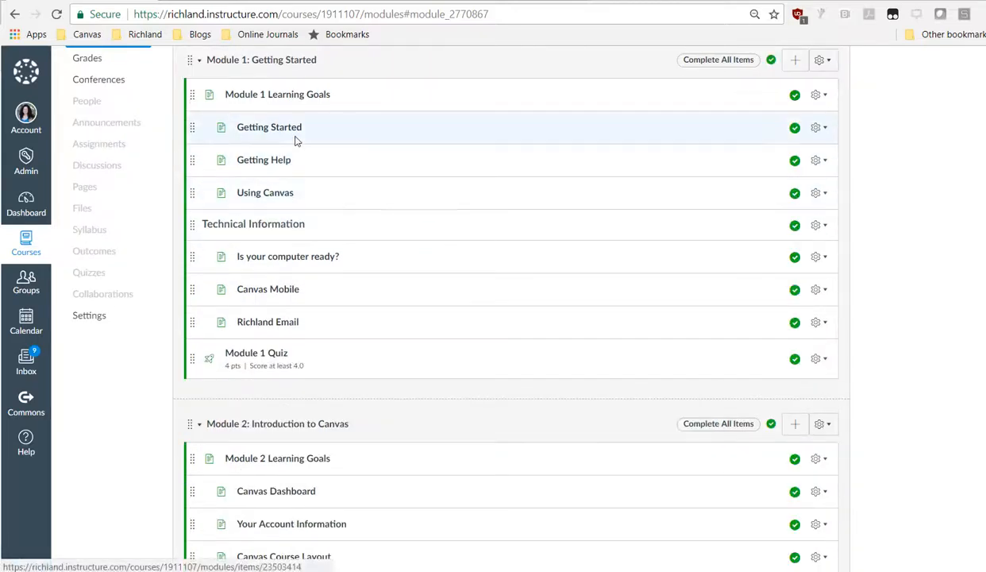
# - Look through the training course's modules from Module 1 to Module 11 and return to the start of the list
pyautogui.scroll(1, 298, 148)
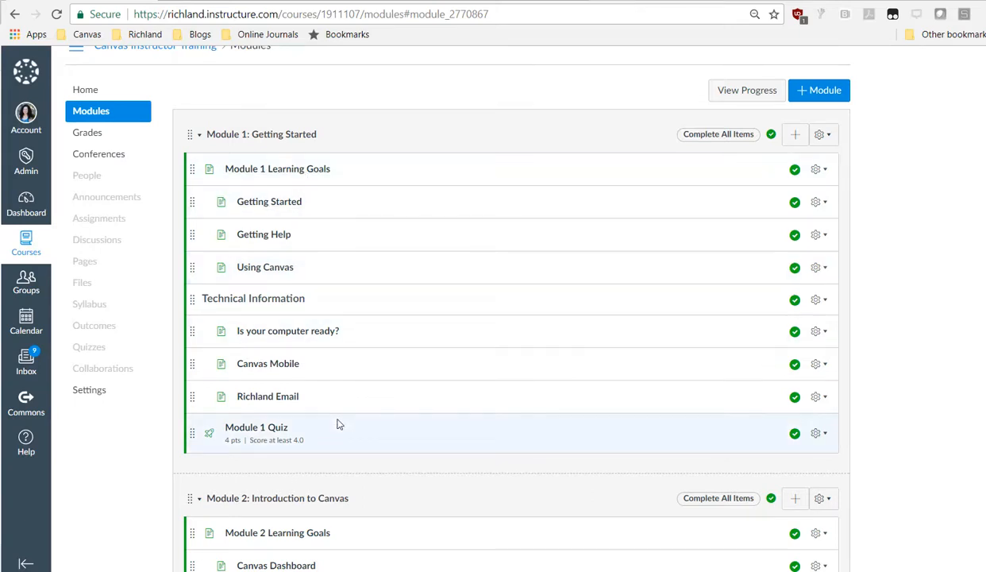
pyautogui.scroll(-1, 337, 425)
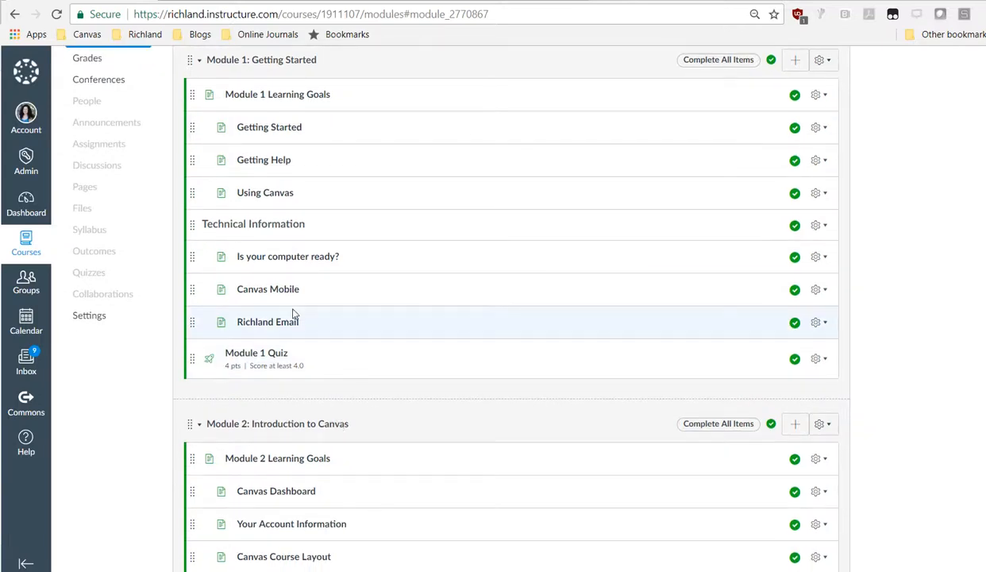
pyautogui.scroll(-1, 292, 313)
pyautogui.scroll(-2, 284, 260)
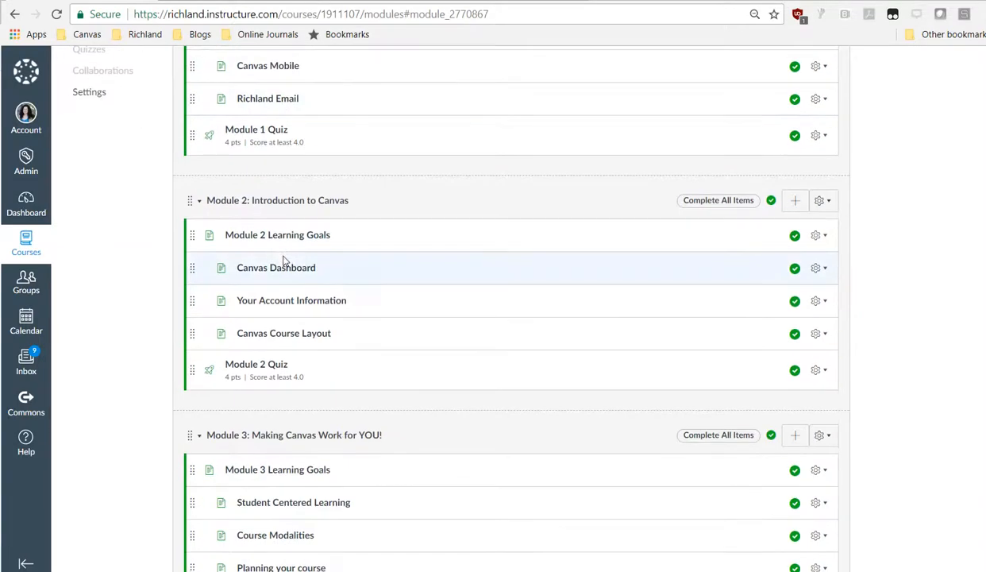
pyautogui.scroll(-3, 282, 314)
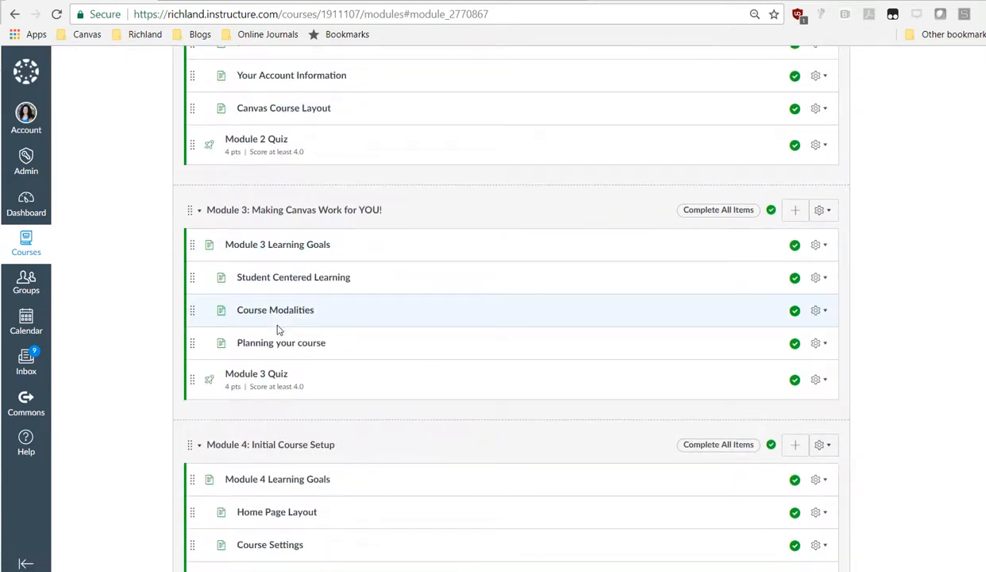
pyautogui.scroll(-1, 278, 329)
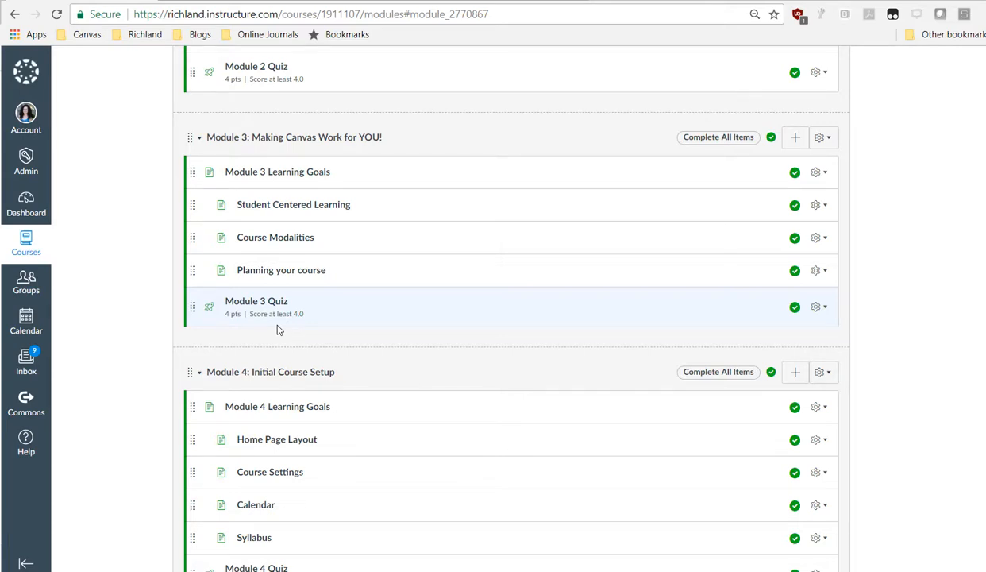
pyautogui.scroll(-2, 279, 329)
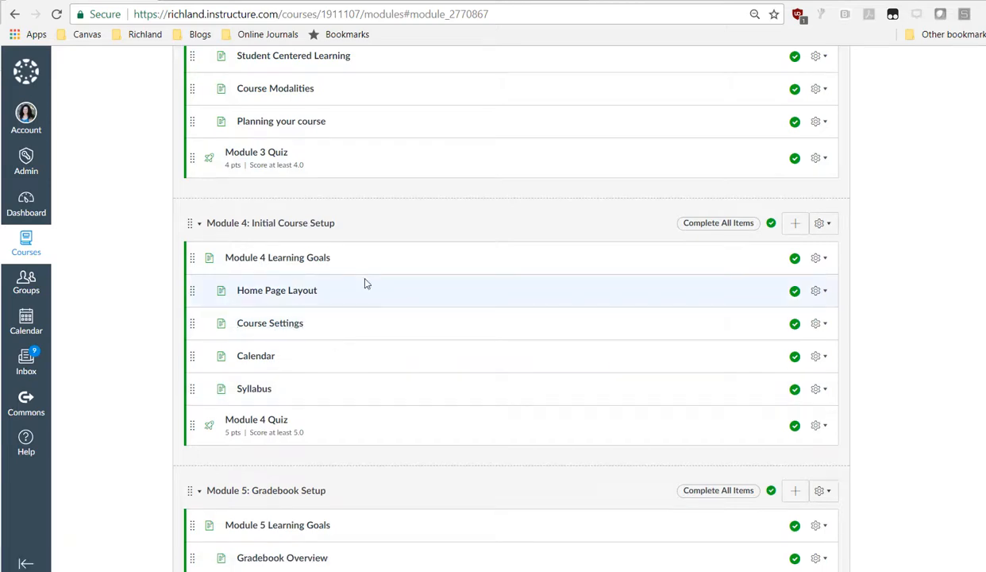
pyautogui.scroll(-5, 365, 283)
pyautogui.scroll(-11, 365, 284)
pyautogui.scroll(-10, 365, 284)
pyautogui.scroll(-3, 365, 283)
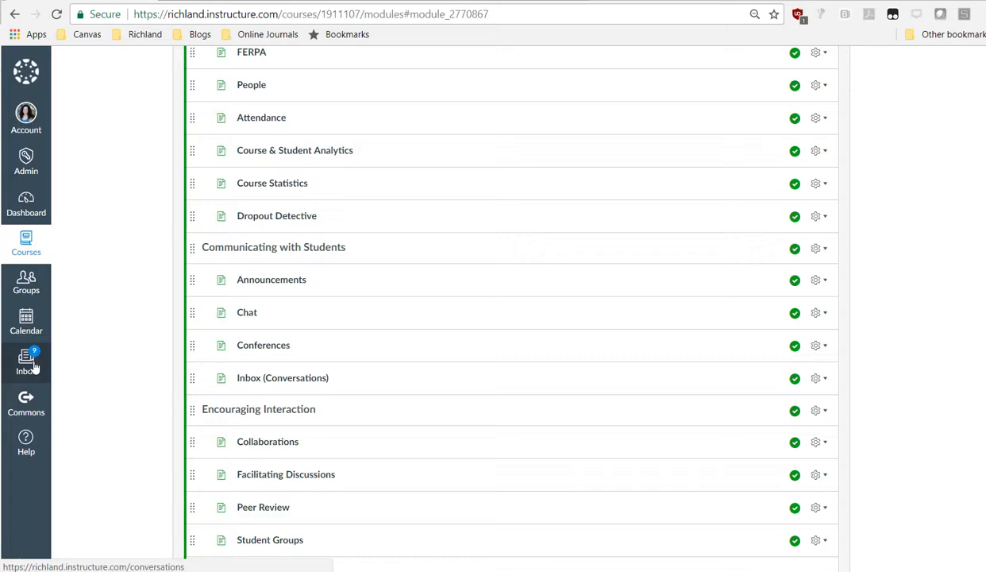
pyautogui.scroll(-5, 294, 429)
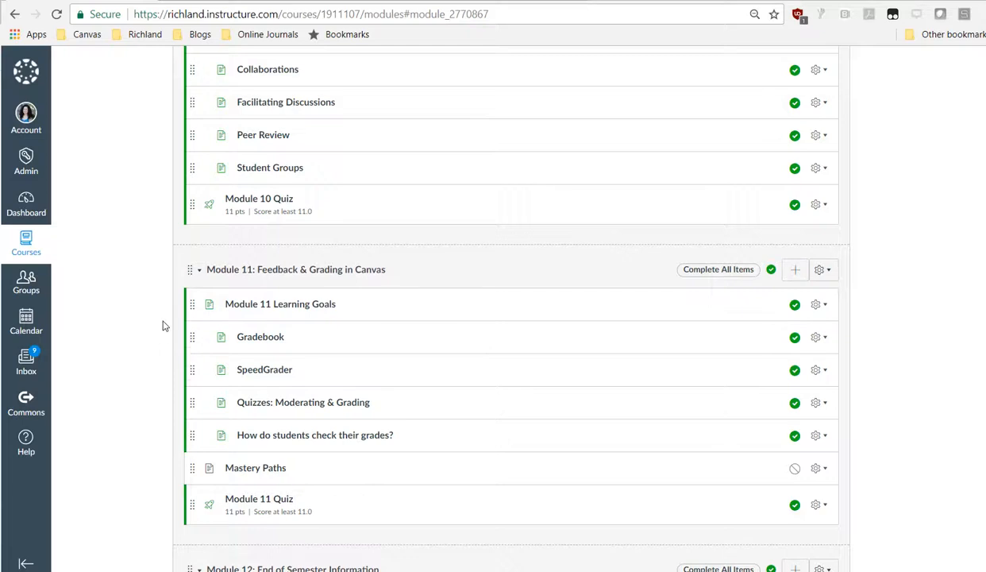
pyautogui.scroll(8, 159, 338)
pyautogui.scroll(20, 165, 324)
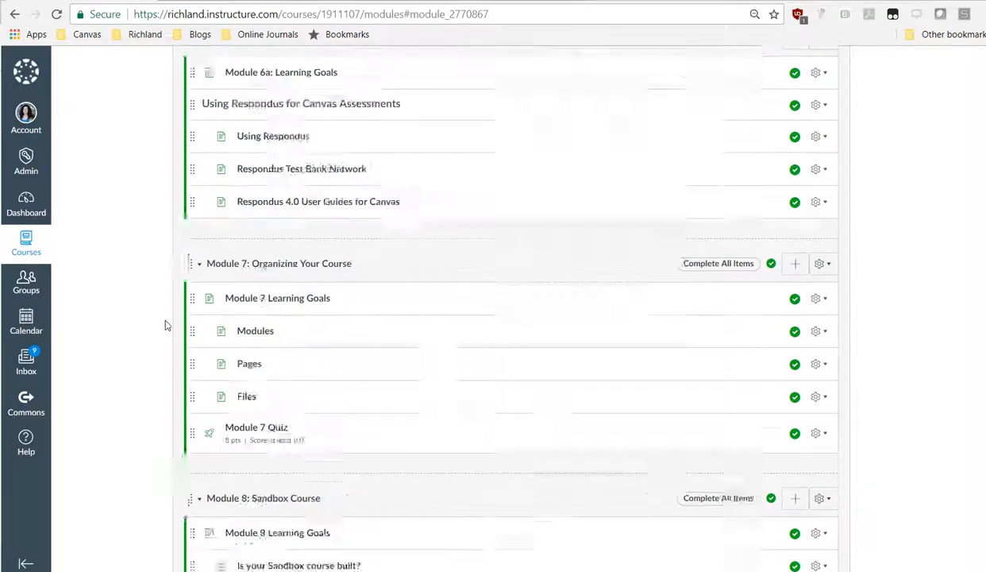
pyautogui.scroll(3, 165, 325)
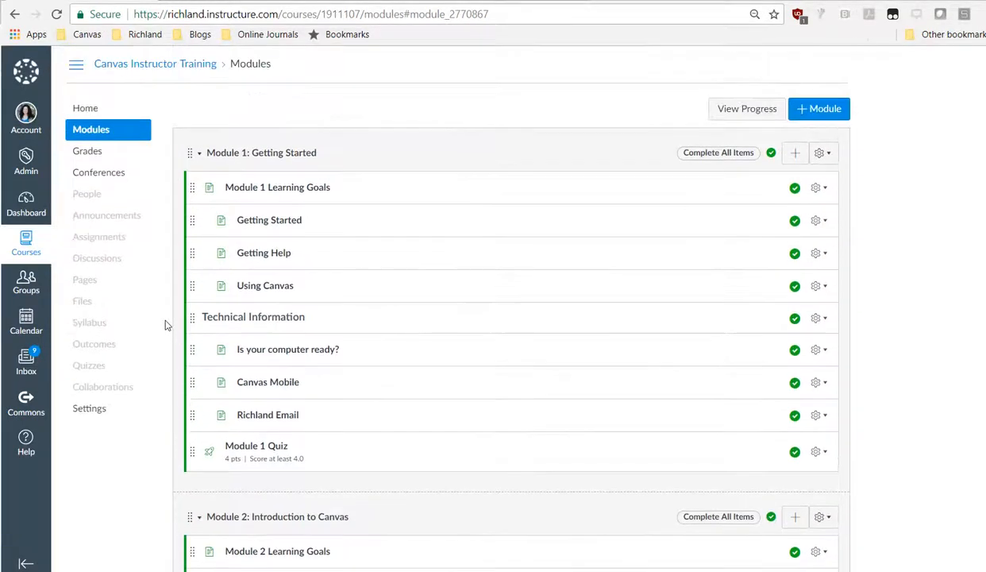